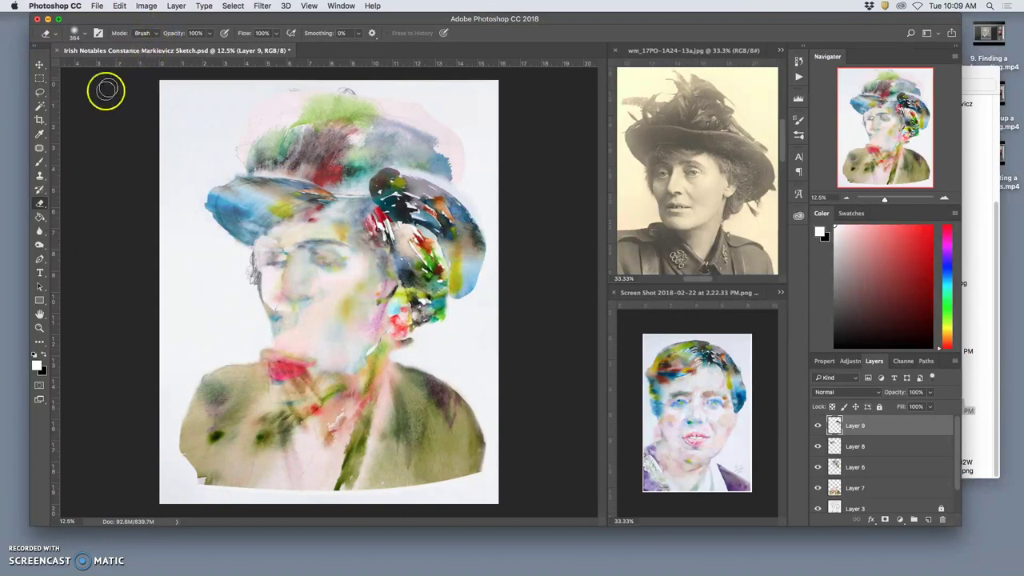
Erase with 60% opacity over the dark patch on Layer 9 to blend it into the hat brim and hair.
click(211, 35)
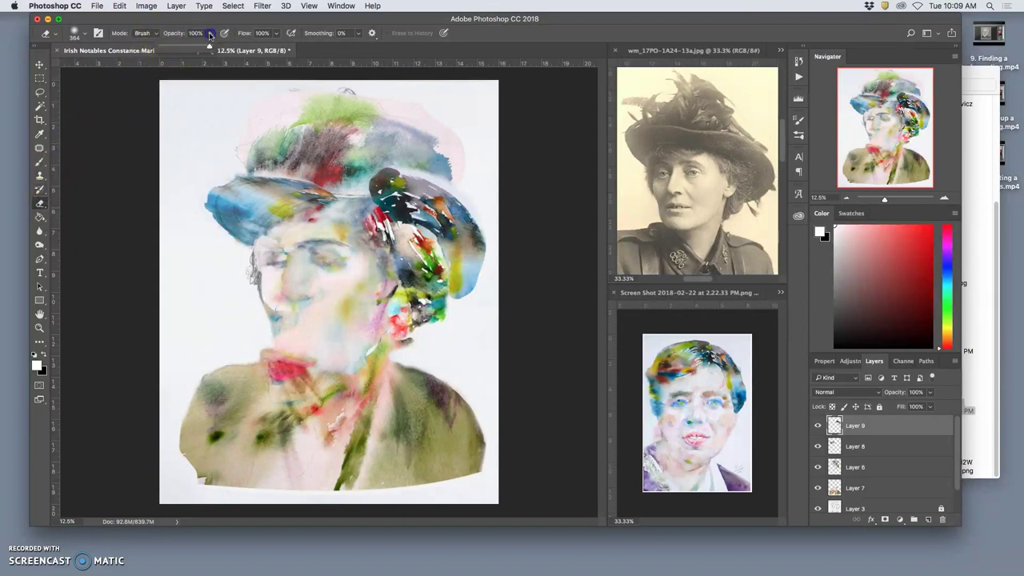
click(376, 203)
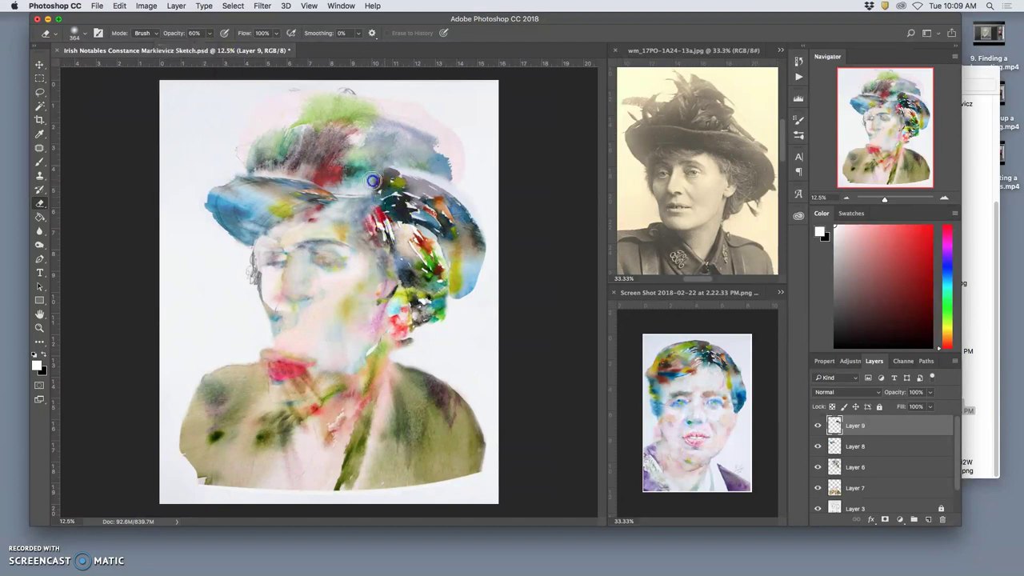
click(392, 173)
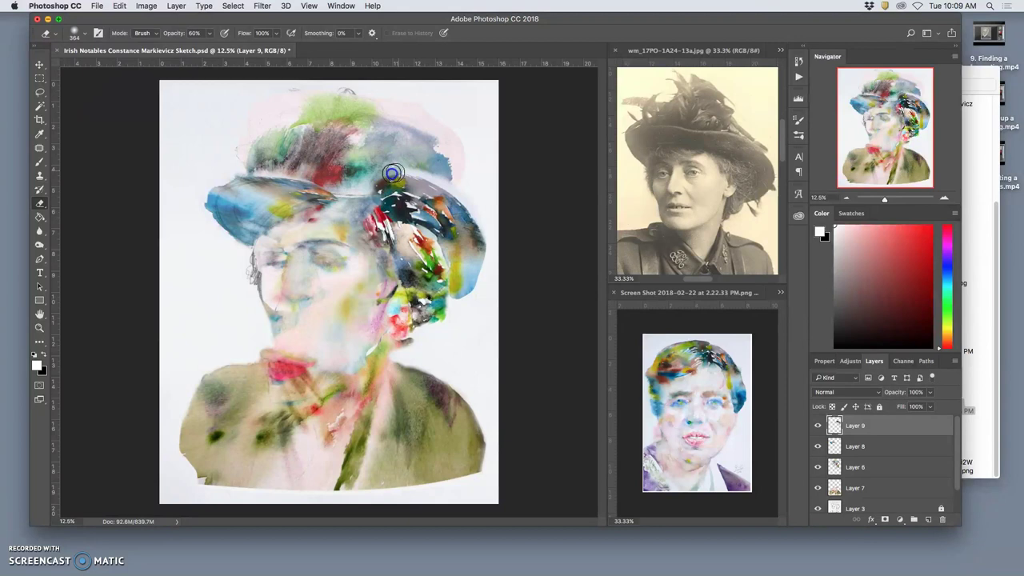
mouse_move(375, 182)
mouse_down()
mouse_move(414, 170)
mouse_move(381, 179)
mouse_up()
mouse_move(403, 216)
mouse_down()
mouse_move(383, 221)
mouse_move(408, 227)
mouse_up()
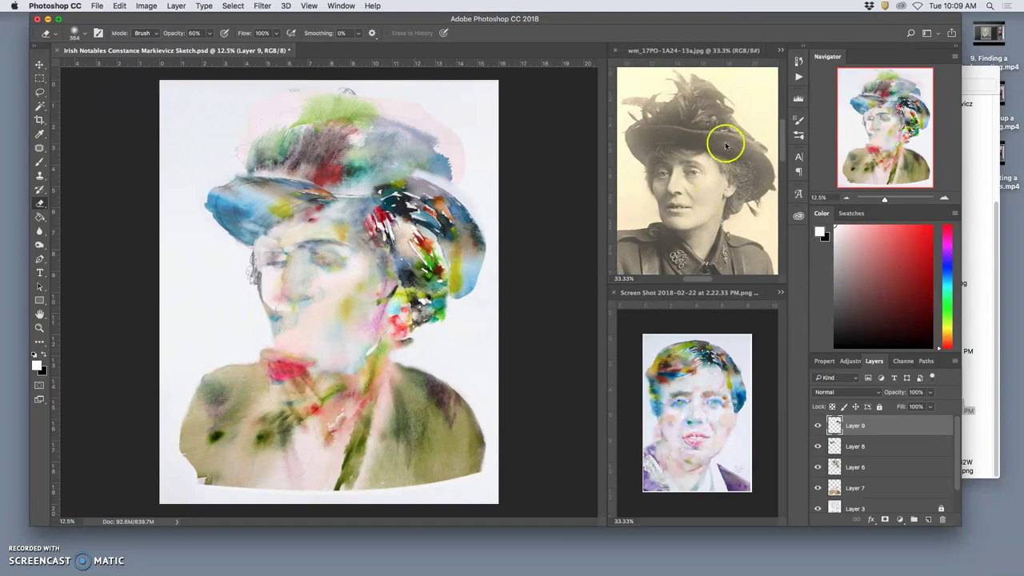
mouse_move(422, 234)
mouse_down()
mouse_move(405, 221)
mouse_move(424, 241)
mouse_up()
mouse_move(380, 213)
mouse_down()
mouse_move(388, 250)
mouse_move(379, 220)
mouse_move(426, 237)
mouse_move(447, 285)
mouse_move(432, 240)
mouse_move(420, 304)
mouse_move(434, 275)
mouse_move(439, 286)
mouse_move(443, 257)
mouse_move(430, 242)
mouse_move(436, 293)
mouse_move(379, 351)
mouse_move(444, 266)
mouse_up()
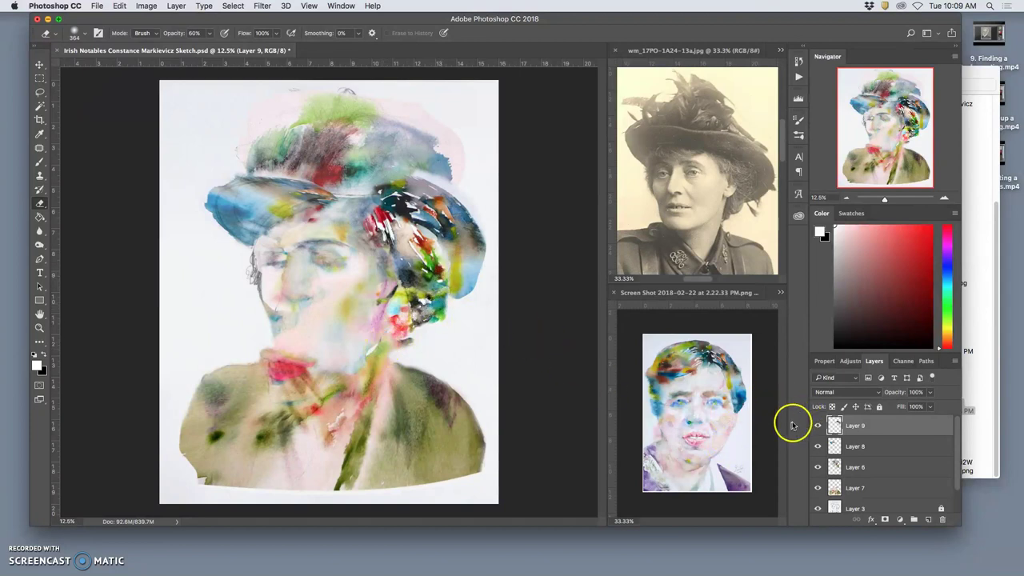
Lasso a strip of multicolored hair from the top of the reference watercolor portrait and paste it into the Markievicz sketch.
click(40, 92)
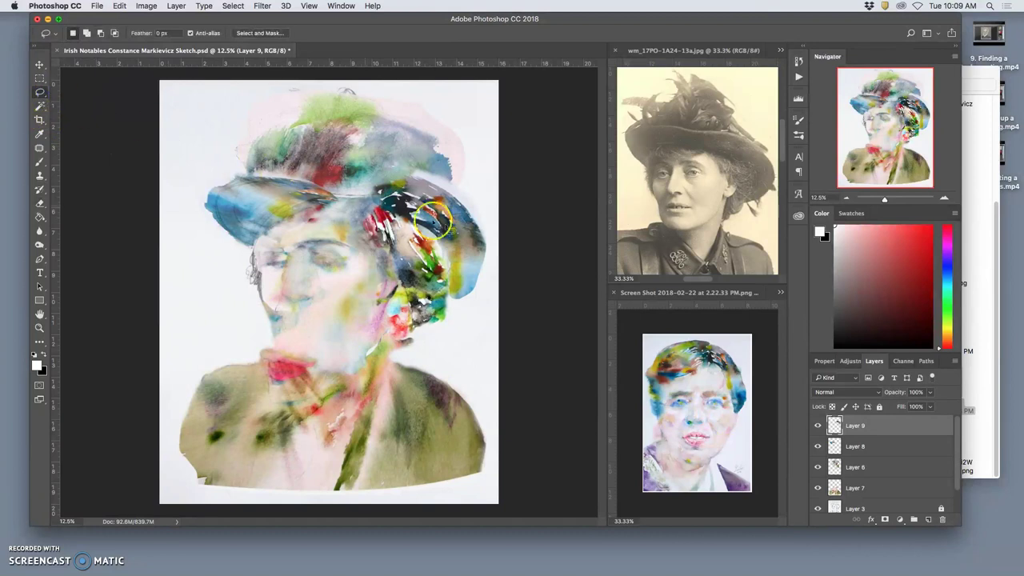
click(705, 356)
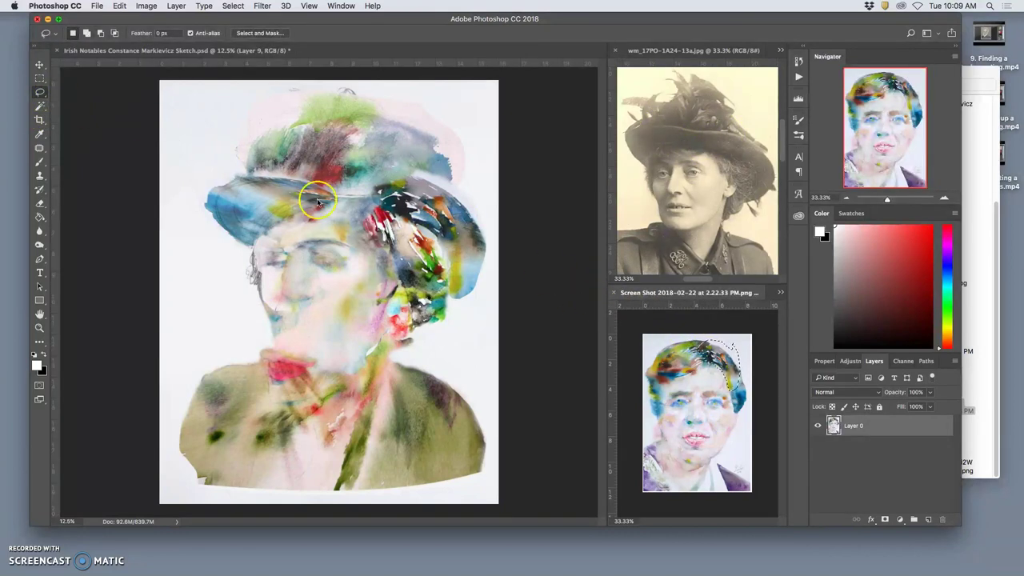
drag(697, 362, 720, 364)
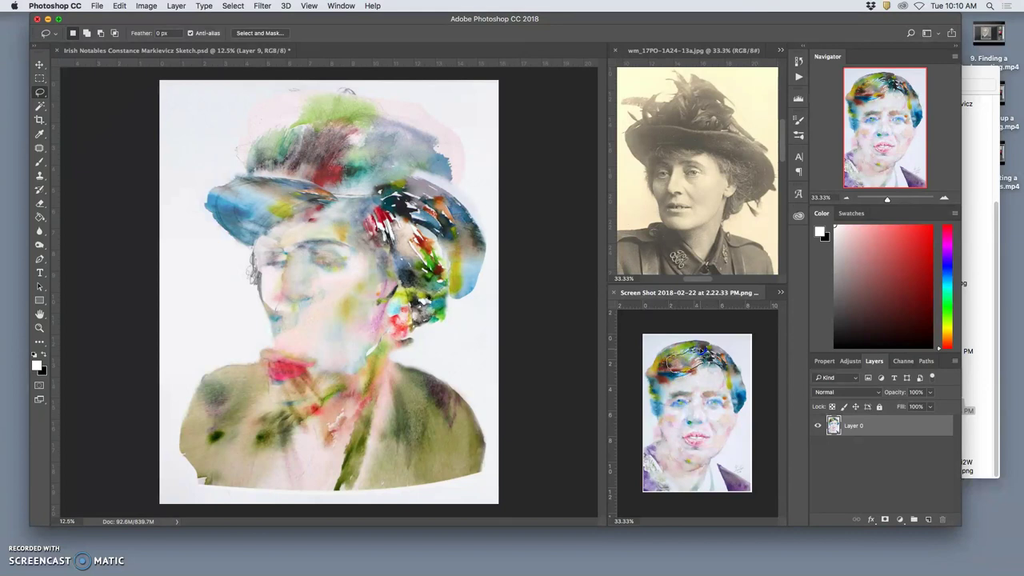
click(398, 260)
key(super+v)
Transform the pasted hair strip to about 790% width and 671% height, rotated 16.49°, and place it across the hat brim.
click(328, 234)
key(super+t)
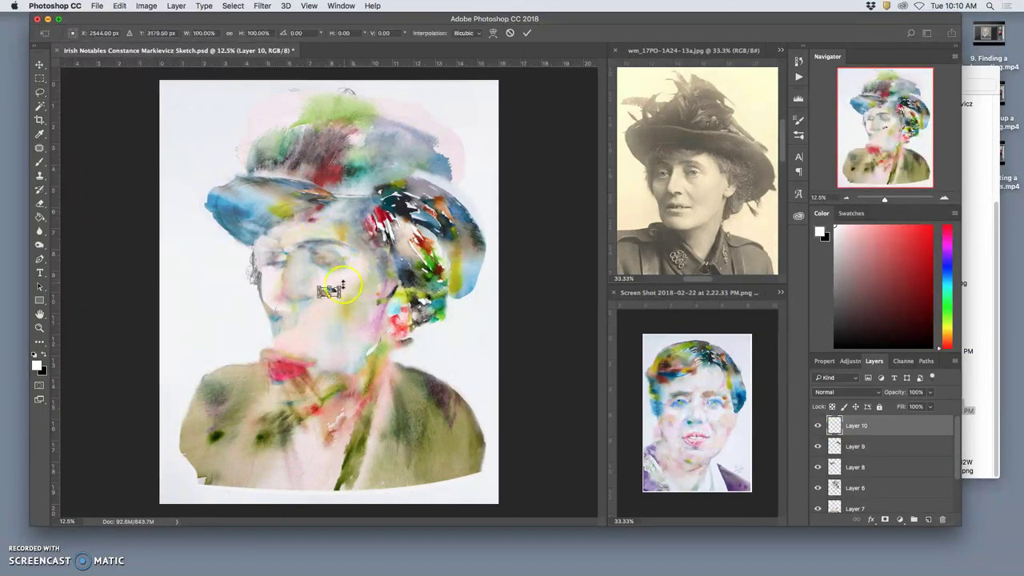
drag(341, 286, 384, 202)
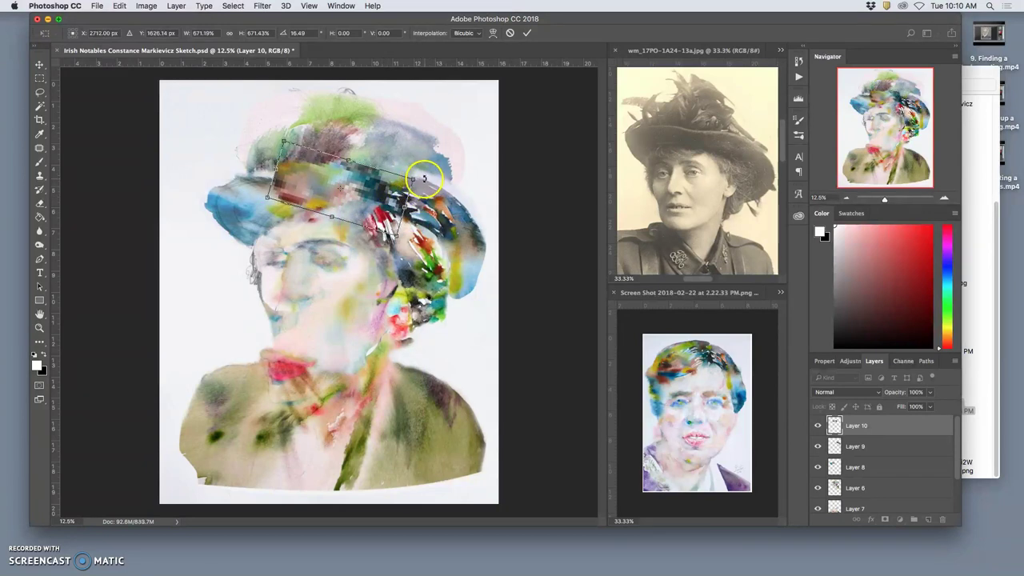
drag(410, 207, 435, 210)
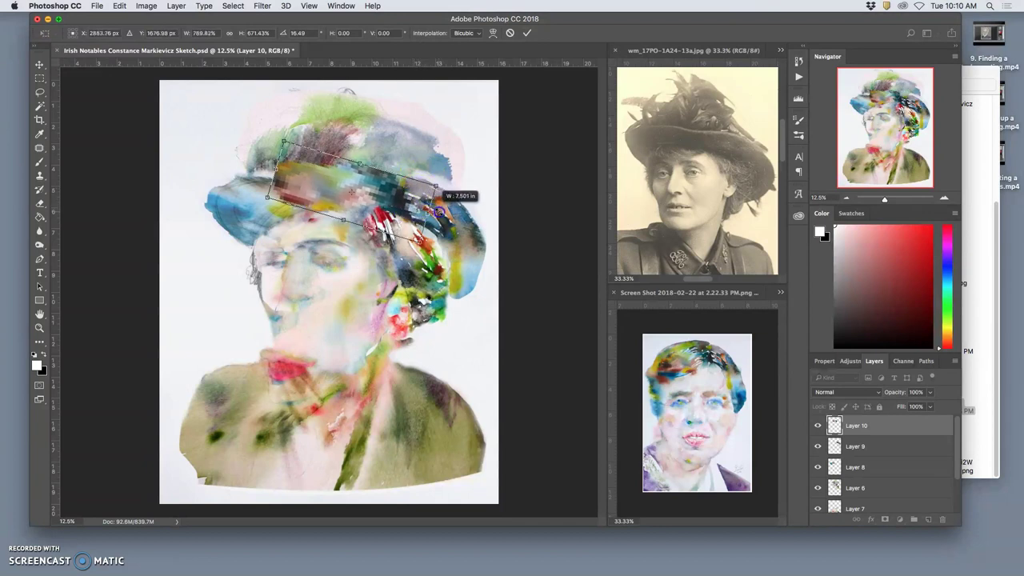
key(Return)
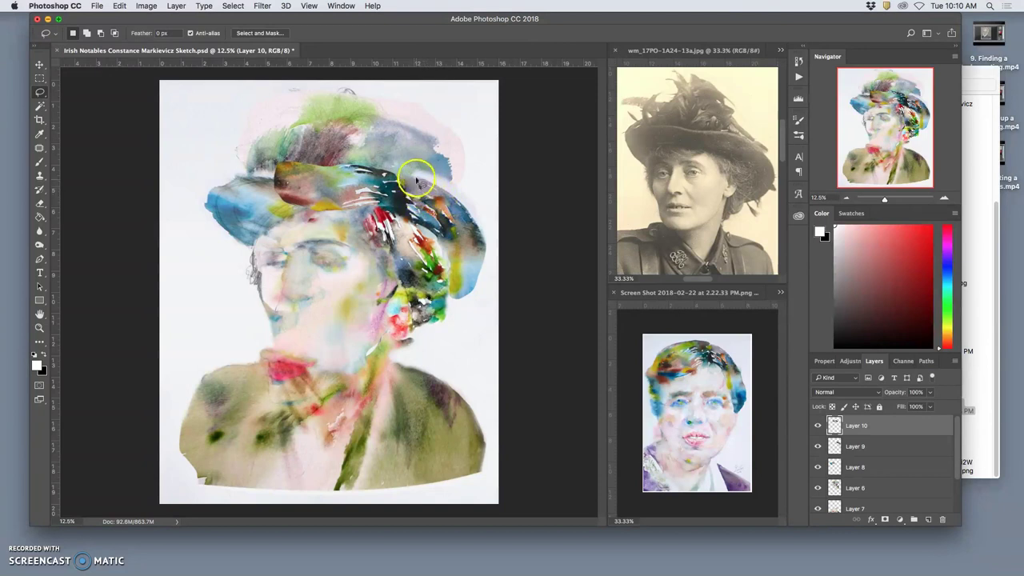
Erase the left end and upper edge of the pasted strip on Layer 10 to blend it into the hat.
click(40, 202)
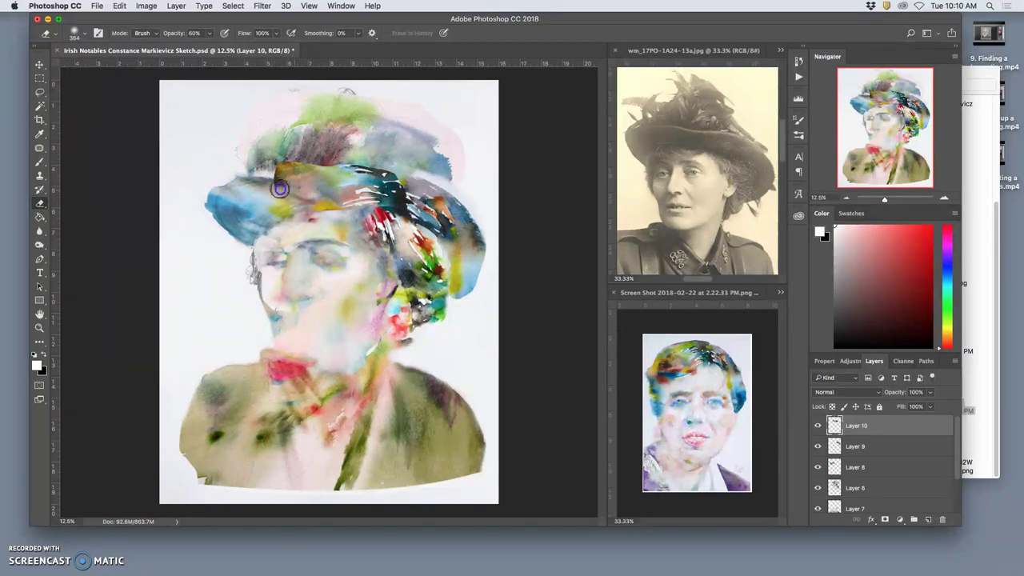
mouse_move(287, 187)
mouse_down()
mouse_move(297, 176)
mouse_move(344, 185)
mouse_move(316, 168)
mouse_up()
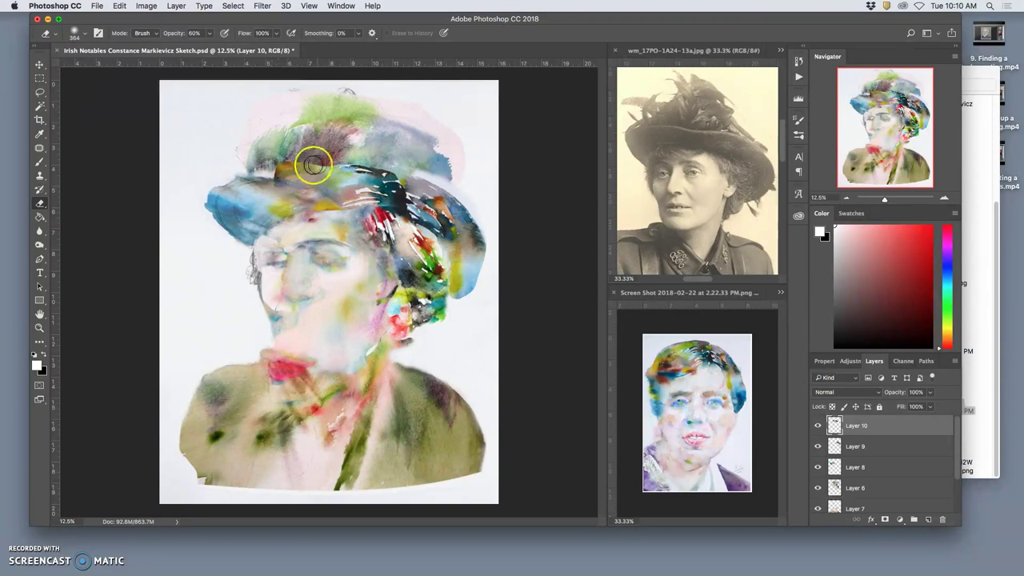
click(281, 164)
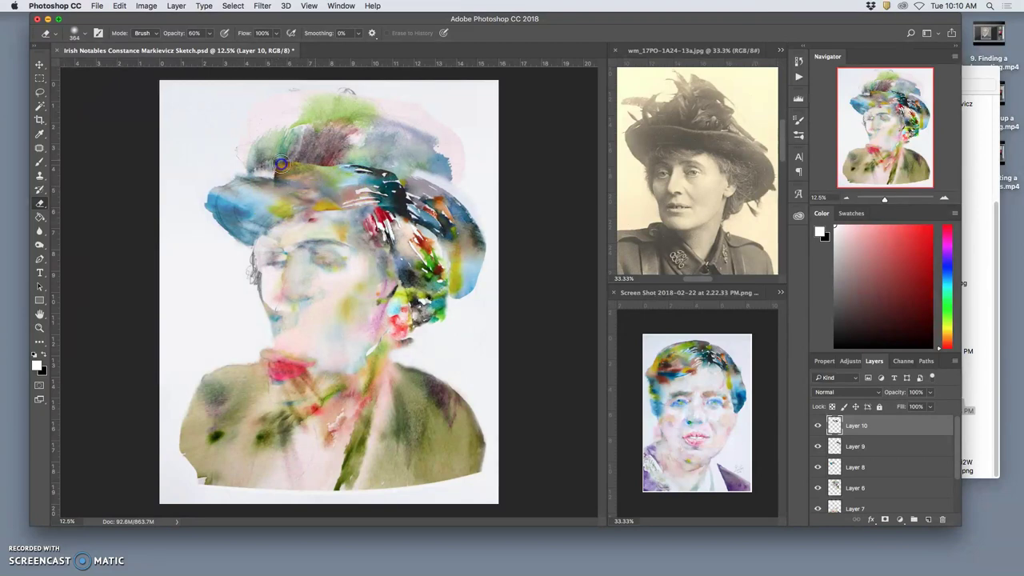
mouse_move(267, 165)
mouse_down()
mouse_move(319, 163)
mouse_move(273, 170)
mouse_up()
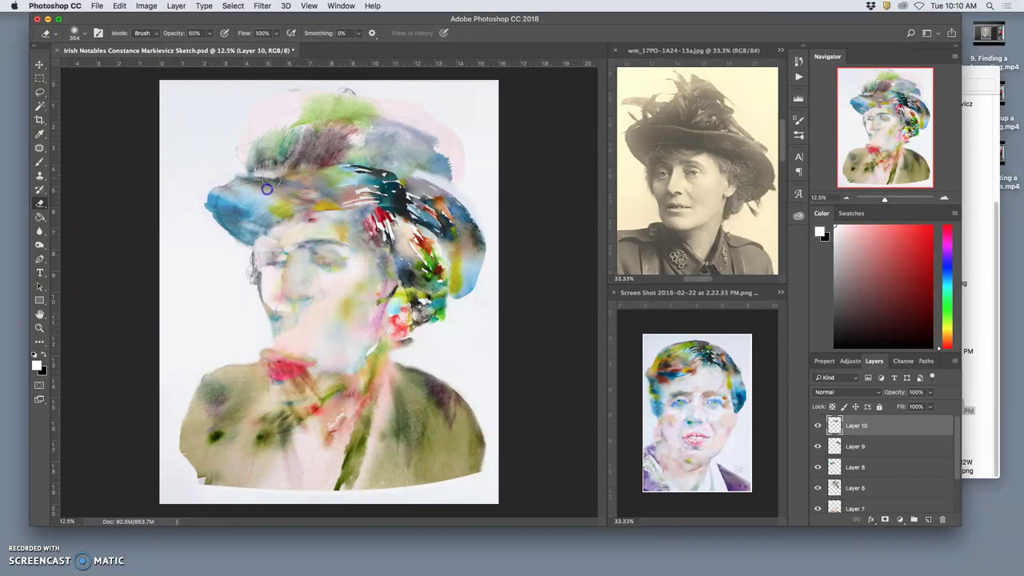
mouse_move(453, 210)
mouse_down()
mouse_move(438, 176)
mouse_move(312, 167)
mouse_up()
click(394, 168)
click(339, 167)
click(342, 165)
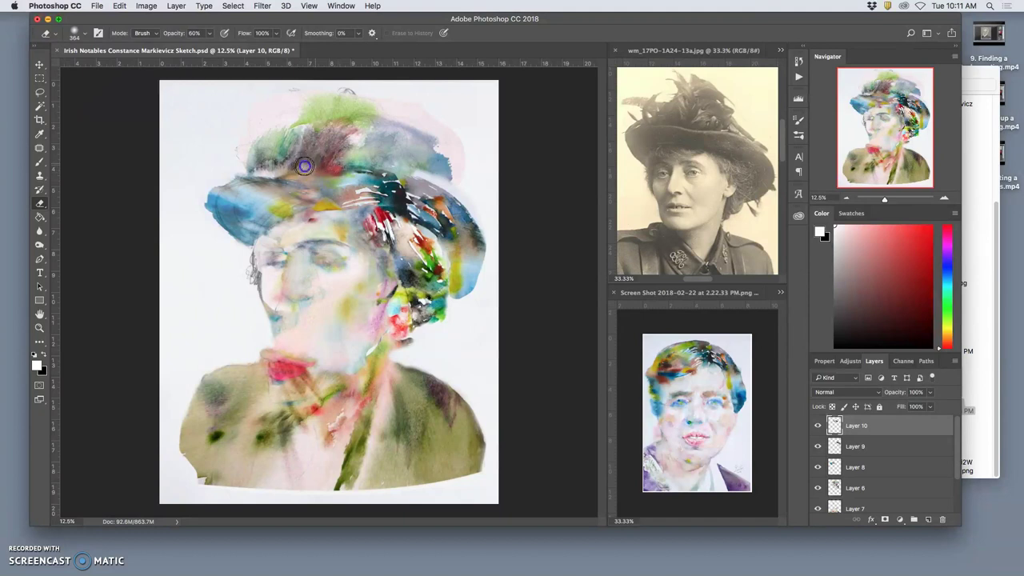
drag(317, 168, 432, 180)
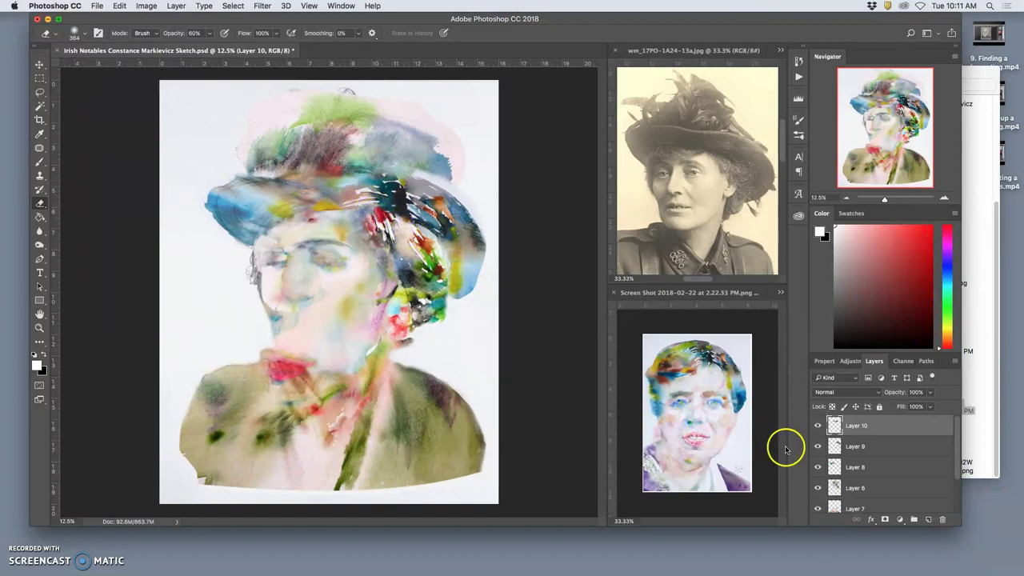
Compare the hat with and without Layer 10, and soften the strip's lower edge above the forehead with the Eraser.
click(817, 426)
click(817, 425)
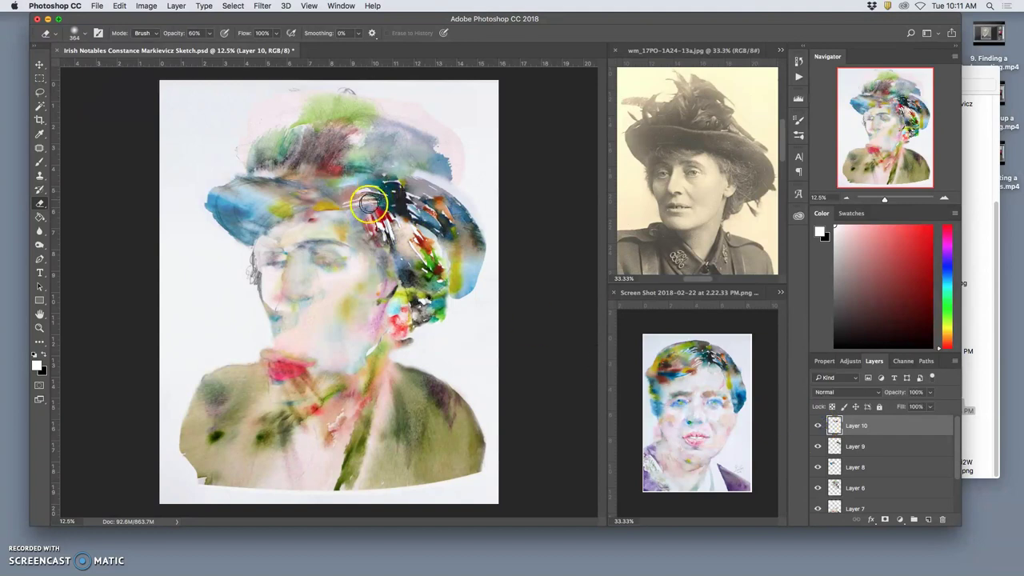
drag(335, 207, 331, 212)
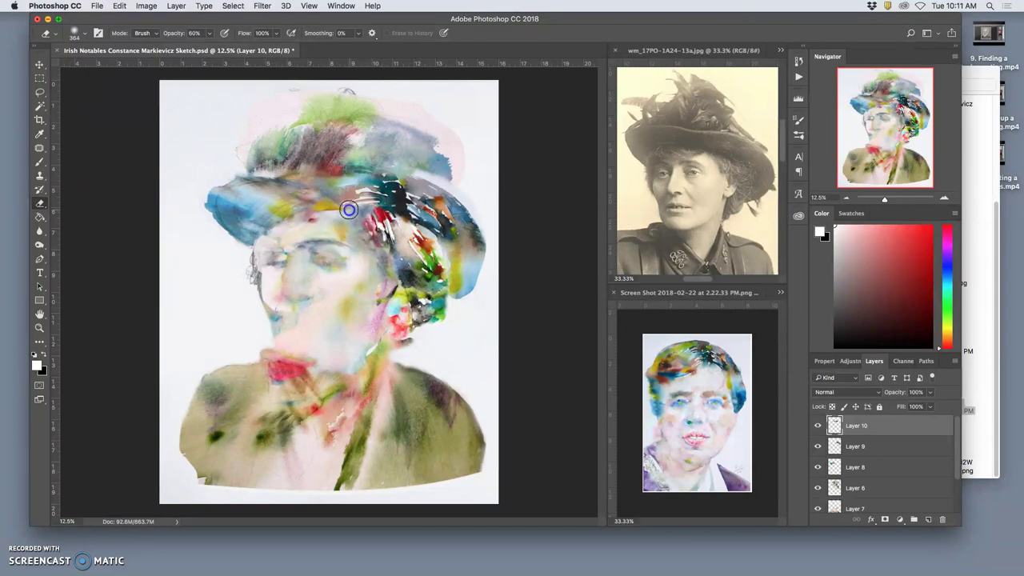
mouse_move(370, 228)
mouse_down()
mouse_move(374, 240)
mouse_move(364, 206)
mouse_up()
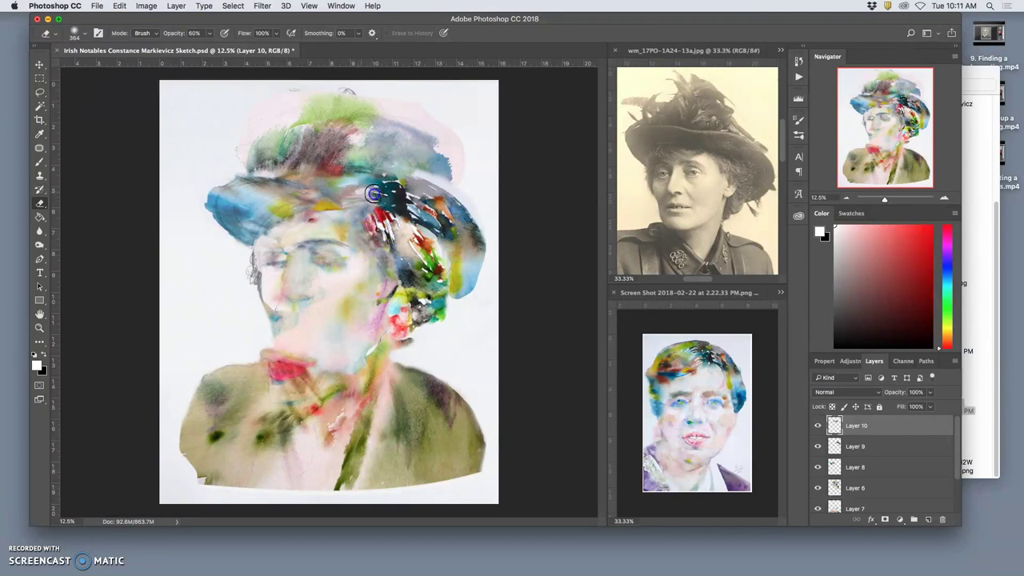
drag(384, 200, 373, 194)
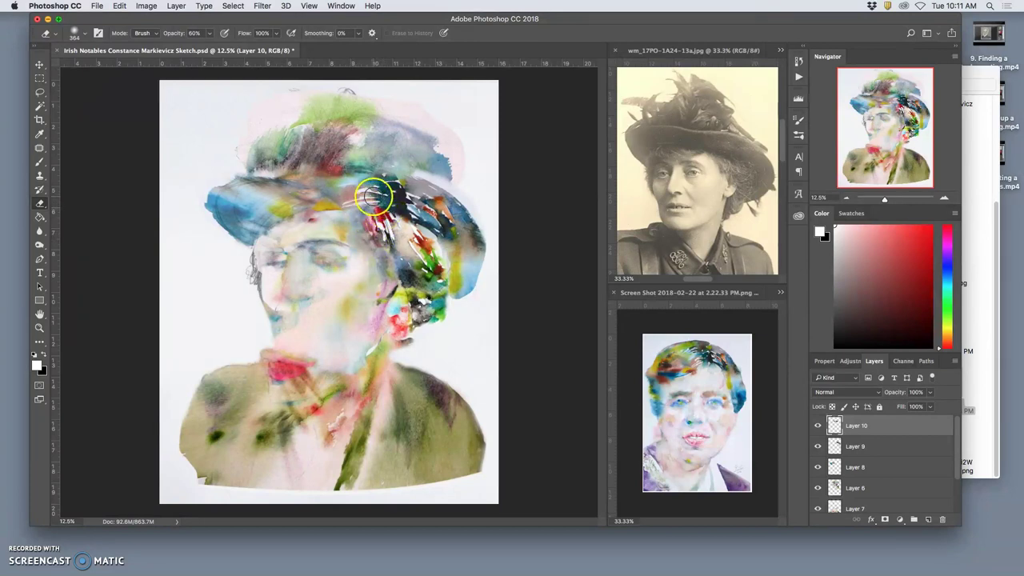
Set up the Clone Stamp with a 460 px brush and All Layers sampling.
click(41, 176)
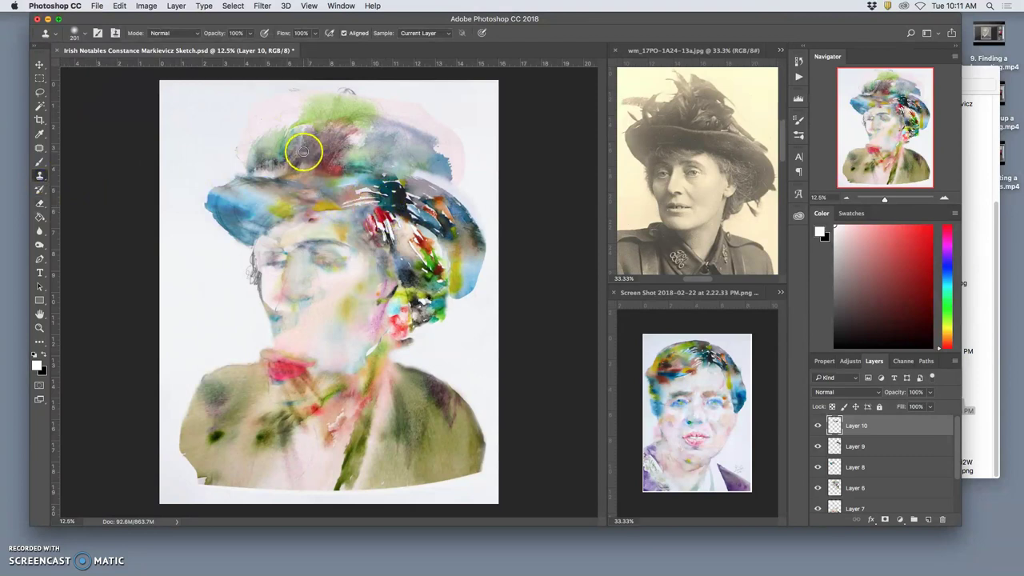
click(88, 33)
drag(114, 66, 148, 66)
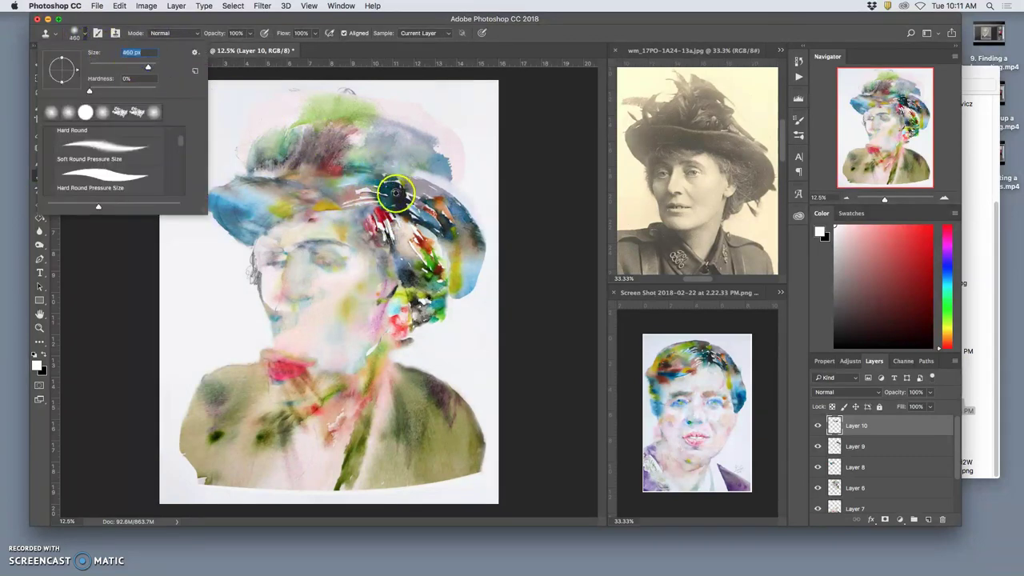
click(447, 36)
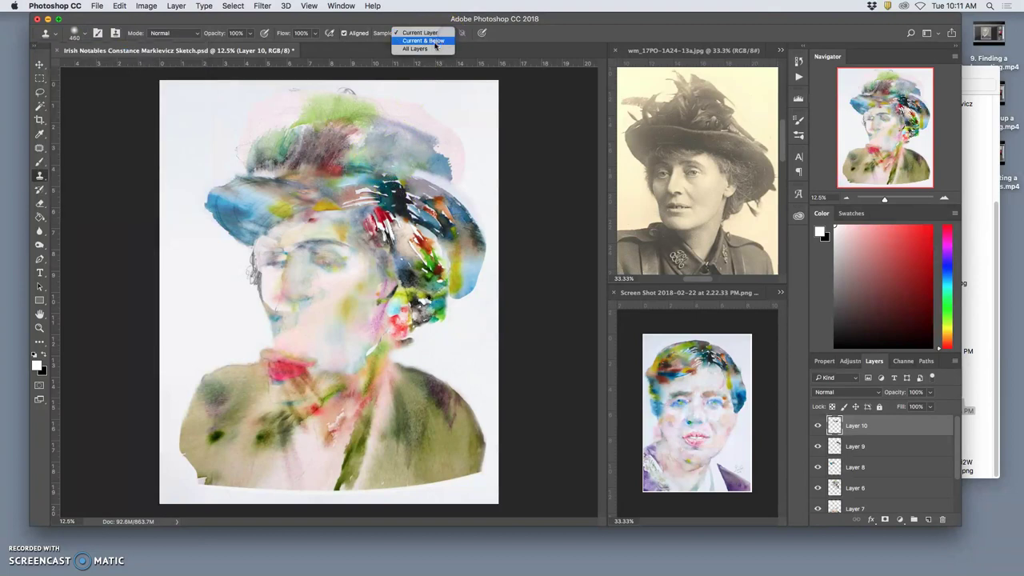
click(429, 49)
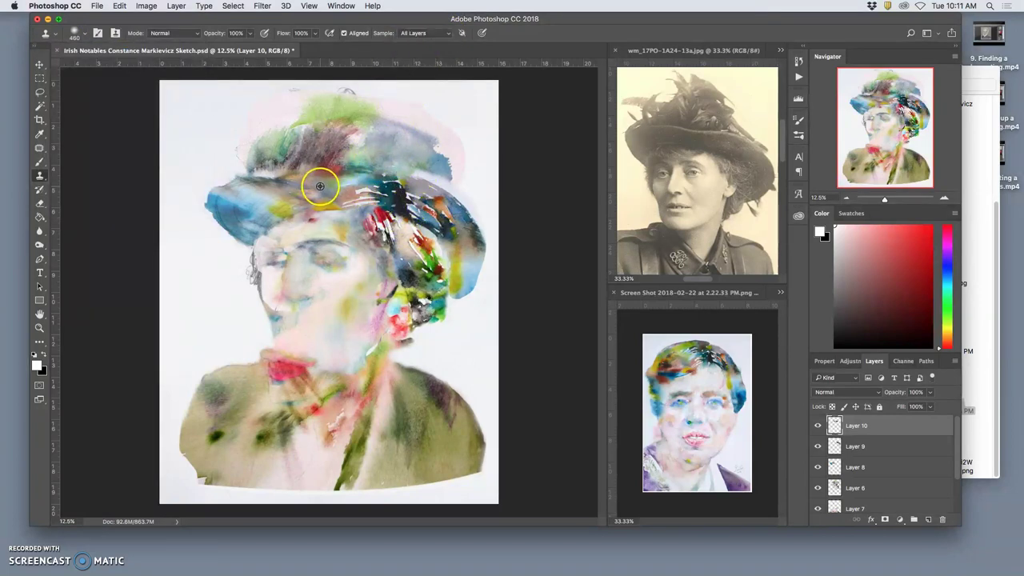
Clone painted texture and brim blue over the white streaks in the dark strip where the hat brim curves.
mouse_move(410, 262)
mouse_down()
mouse_move(424, 217)
mouse_move(452, 223)
mouse_move(453, 240)
mouse_up()
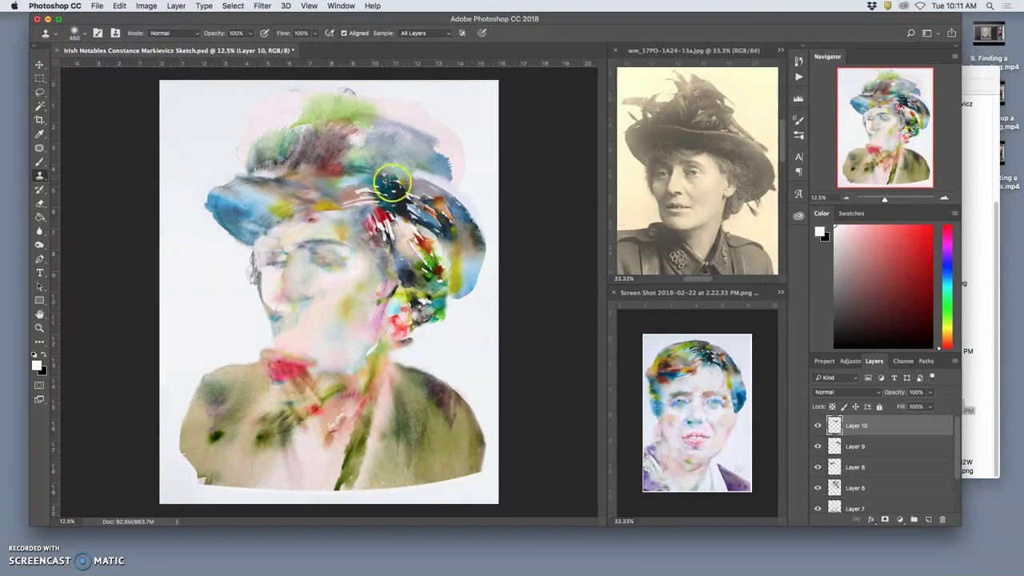
drag(360, 200, 369, 192)
alt+click(470, 248)
mouse_move(390, 186)
mouse_down()
mouse_move(405, 206)
mouse_move(460, 243)
mouse_move(391, 196)
mouse_move(423, 211)
mouse_move(467, 262)
mouse_move(423, 208)
mouse_move(399, 202)
mouse_move(415, 209)
mouse_move(404, 192)
mouse_move(469, 273)
mouse_move(414, 202)
mouse_move(328, 194)
mouse_move(246, 206)
mouse_move(410, 205)
mouse_up()
alt+click(234, 205)
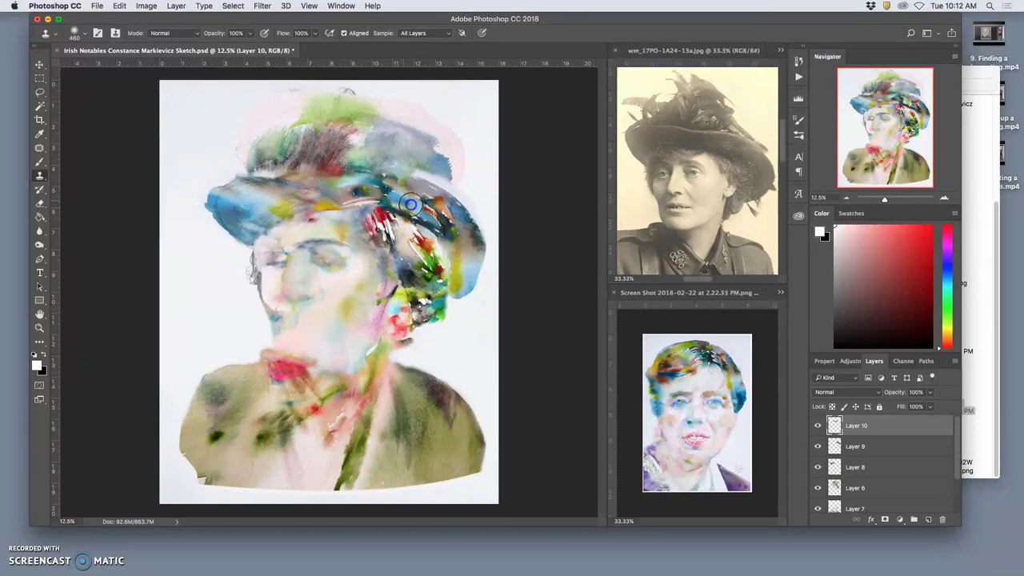
alt+click(215, 197)
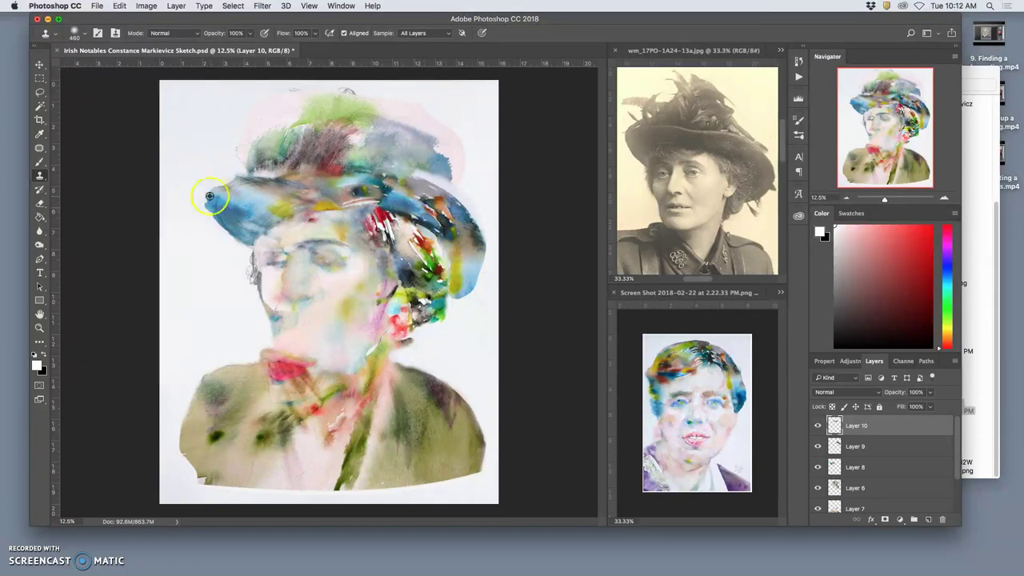
mouse_move(387, 183)
mouse_down()
mouse_move(399, 179)
mouse_move(344, 186)
mouse_up()
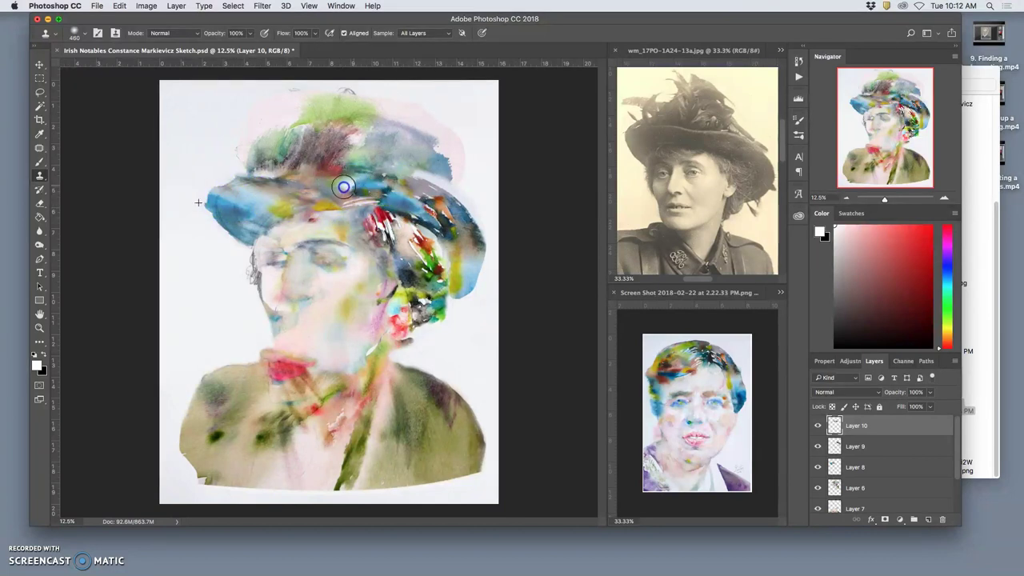
key(super+z)
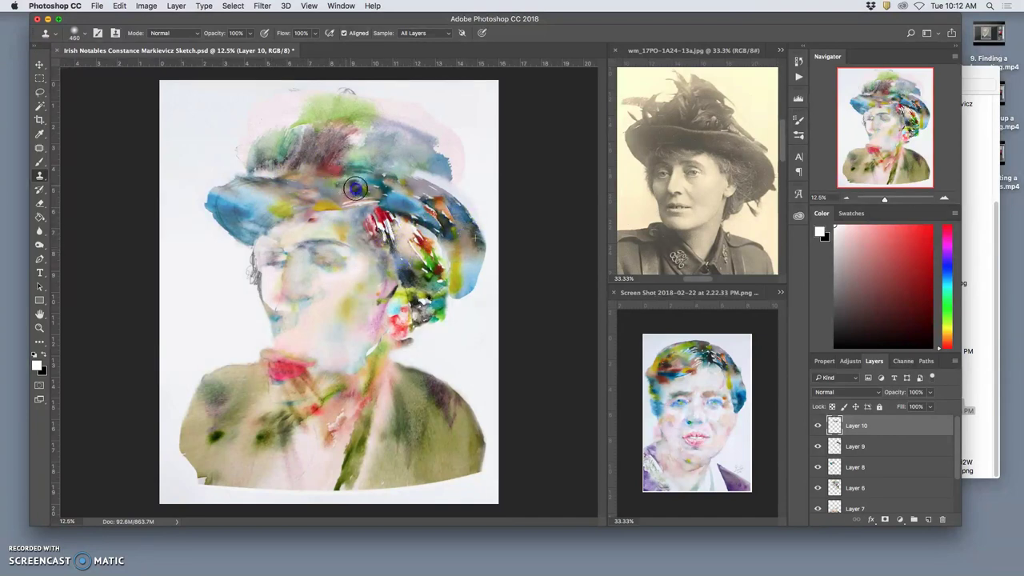
Clone more painted color along the middle and right of the hat brim, and compare the result with Layer 10 hidden and shown.
mouse_move(354, 192)
mouse_down()
mouse_move(451, 212)
mouse_move(472, 241)
mouse_move(467, 263)
mouse_move(404, 188)
mouse_move(270, 197)
mouse_up()
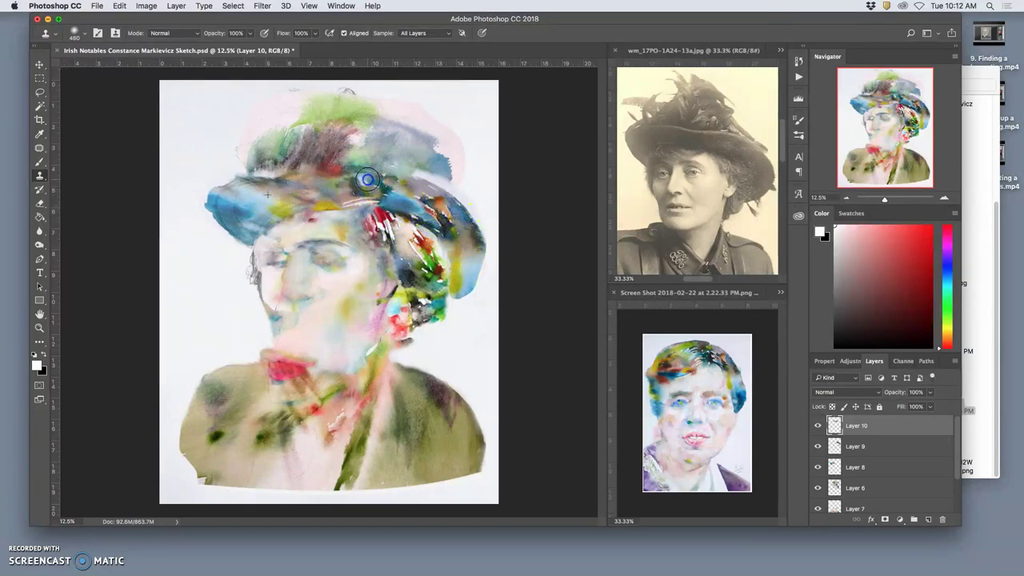
mouse_move(374, 186)
mouse_down()
mouse_move(448, 226)
mouse_move(400, 202)
mouse_up()
mouse_move(346, 193)
mouse_down()
mouse_move(451, 210)
mouse_move(448, 298)
mouse_move(472, 243)
mouse_up()
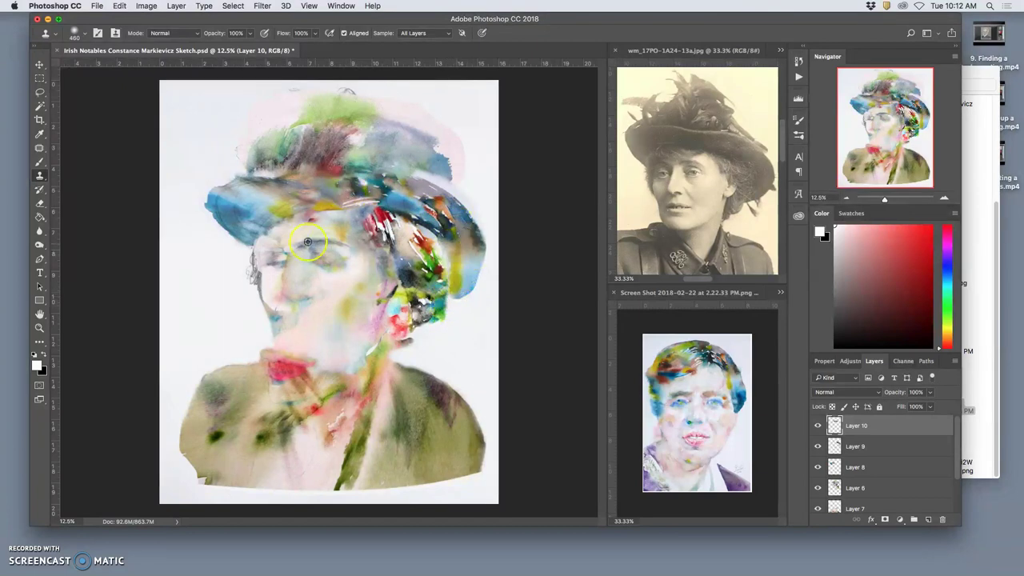
drag(322, 193, 363, 181)
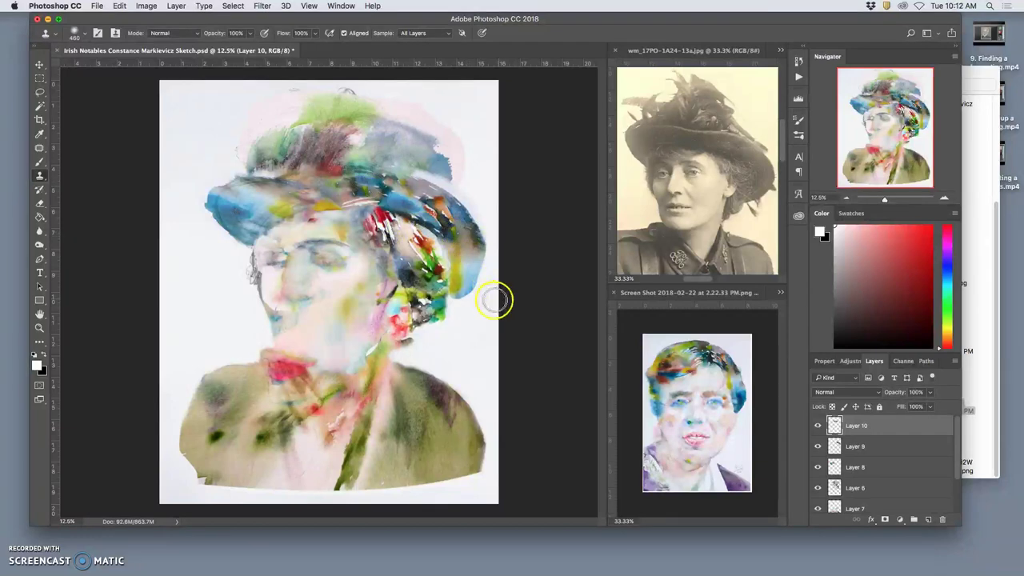
click(817, 426)
click(819, 427)
click(817, 426)
click(817, 425)
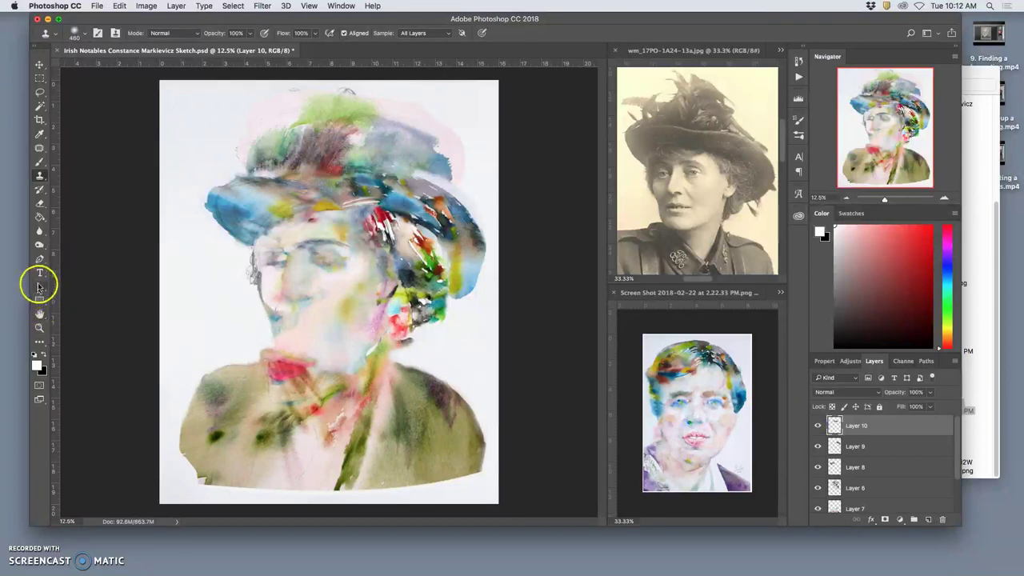
Burn the hat brim and its lower edge at Midtones, 21% exposure, and soften paint edges around the hair with the Eraser at 60% opacity.
click(39, 244)
mouse_move(331, 192)
mouse_down()
mouse_move(297, 192)
mouse_move(322, 184)
mouse_up()
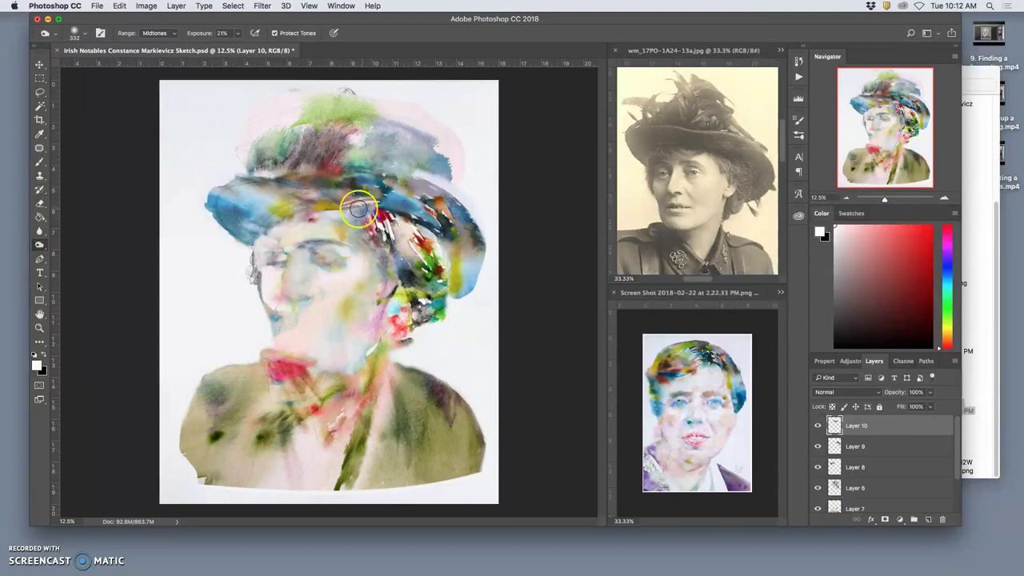
mouse_move(336, 208)
mouse_down()
mouse_move(269, 213)
mouse_move(307, 207)
mouse_move(239, 246)
mouse_up()
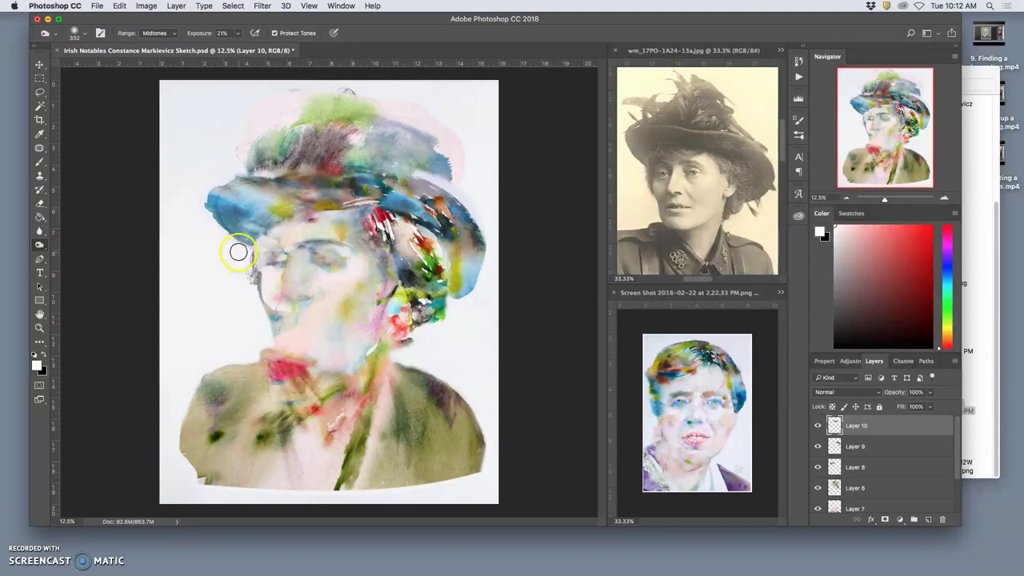
click(39, 202)
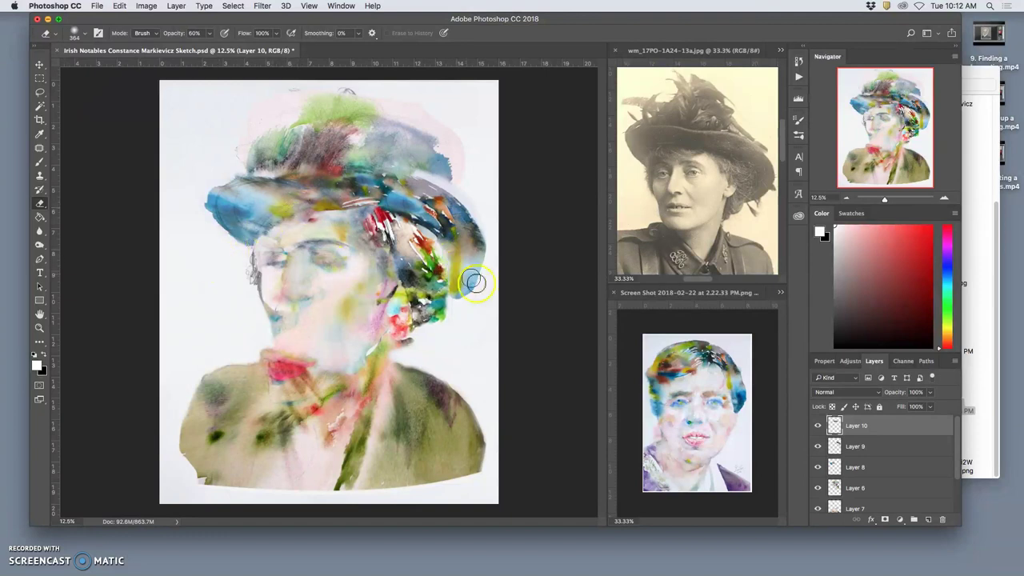
drag(444, 324, 348, 286)
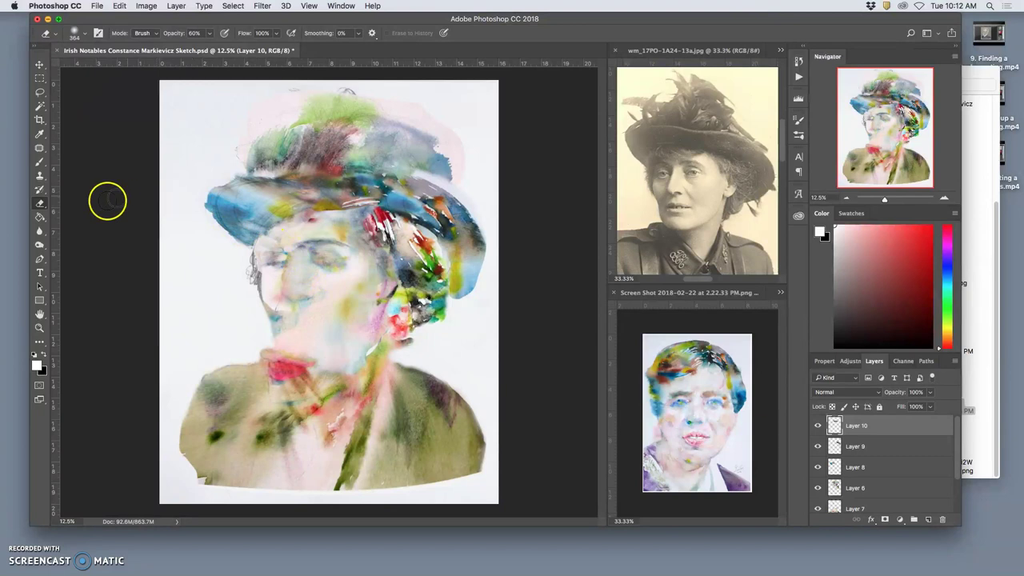
Lighten parts of the hat brim with the Dodge tool, using the Midtones range at 24% exposure.
click(40, 245)
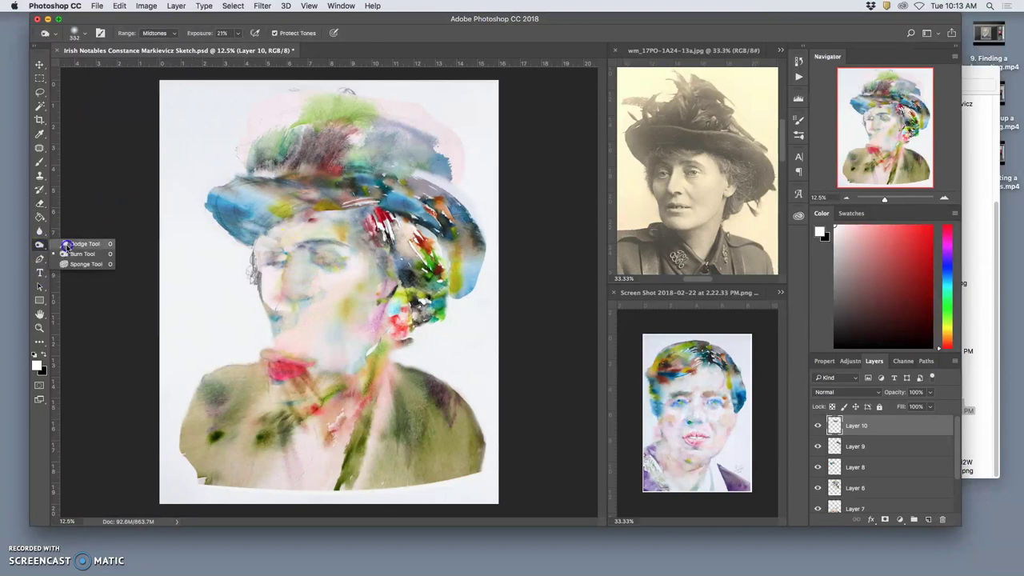
click(70, 253)
click(152, 33)
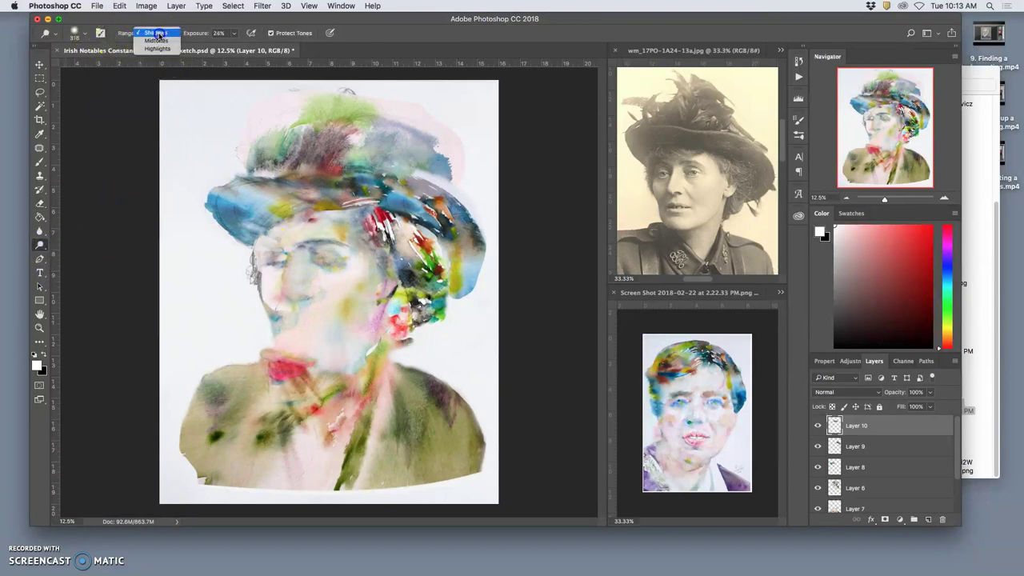
click(156, 42)
click(320, 164)
click(160, 34)
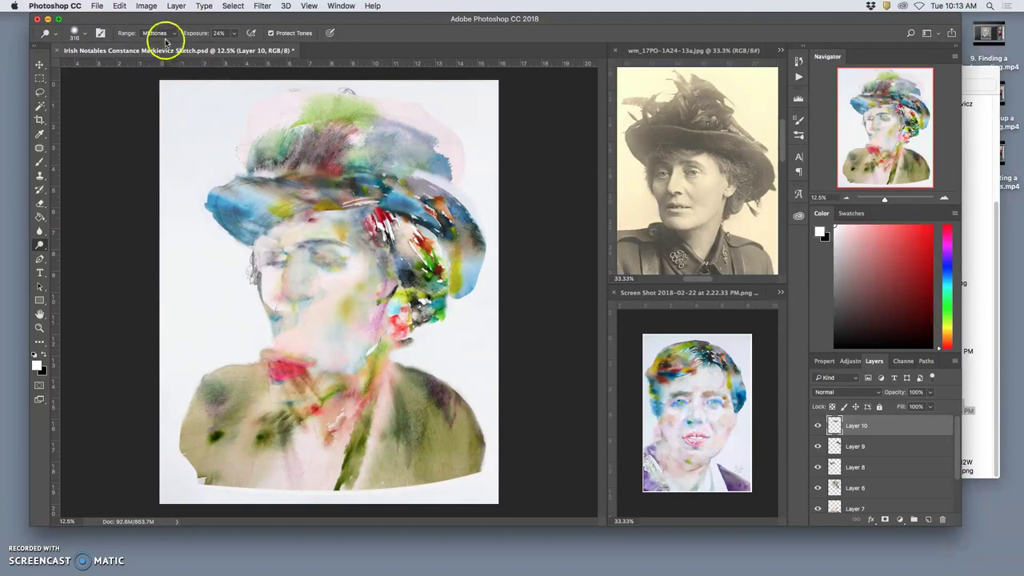
mouse_move(415, 211)
mouse_down()
mouse_move(389, 196)
mouse_move(425, 210)
mouse_move(392, 194)
mouse_move(427, 199)
mouse_move(412, 182)
mouse_move(383, 192)
mouse_move(351, 175)
mouse_move(387, 179)
mouse_move(328, 177)
mouse_up()
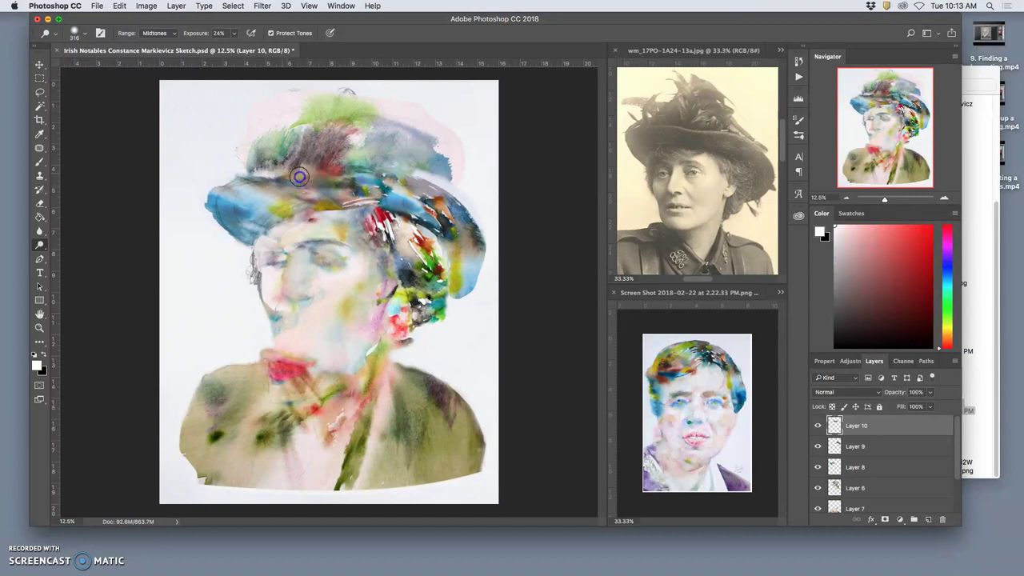
Merge all the paint layers from Layer 10 down to Layer 7 into a single layer.
drag(850, 422, 857, 467)
shift+click(859, 468)
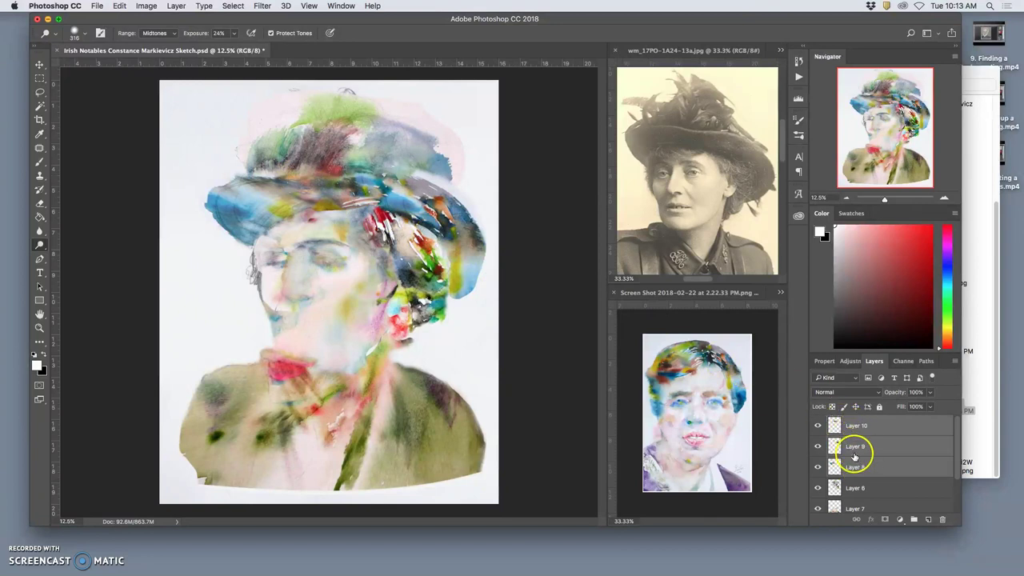
shift+click(854, 486)
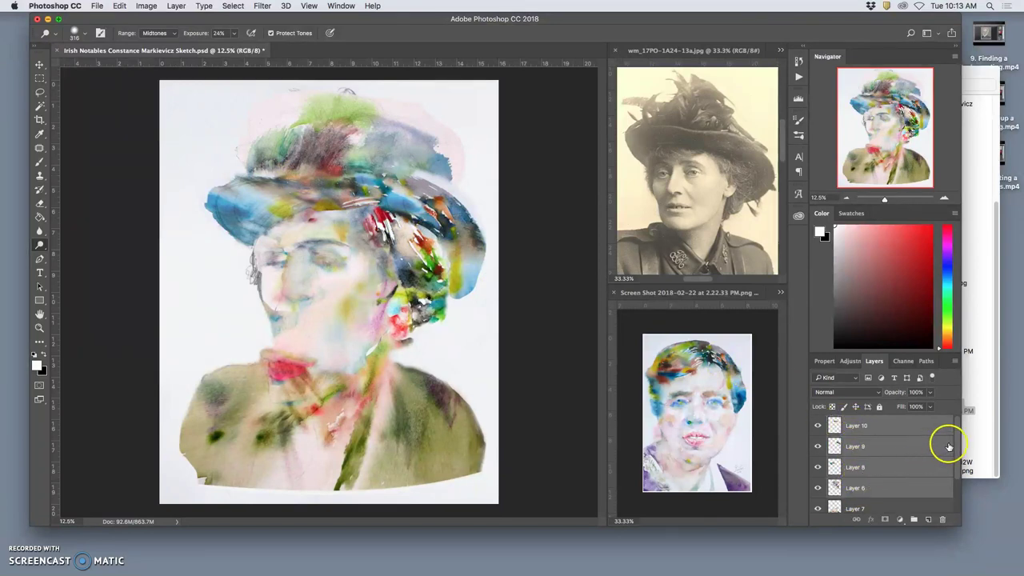
drag(958, 442, 955, 461)
shift+click(889, 485)
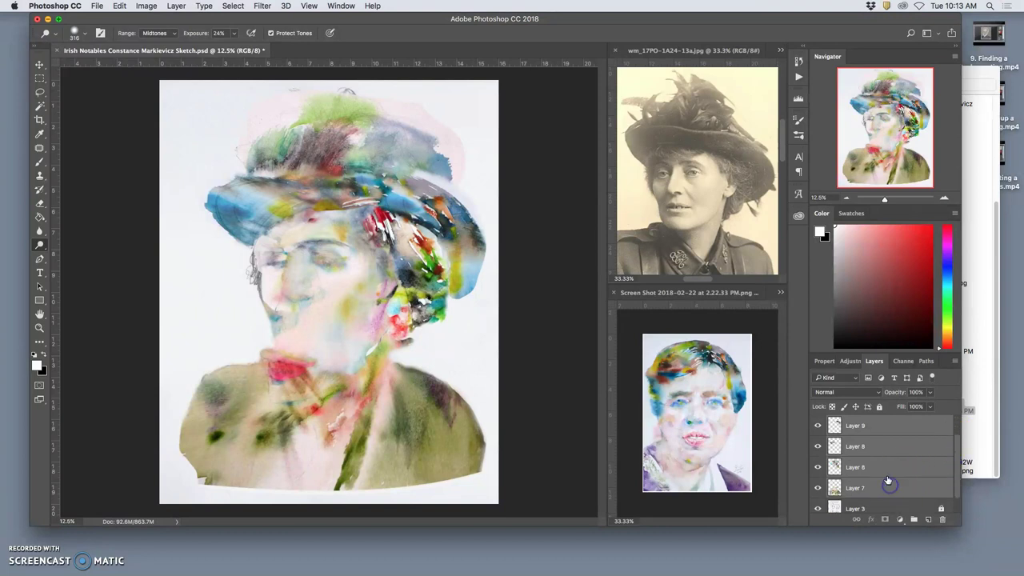
key(super+e)
Compare the portrait with the merged paint layer hidden and shown, and view the paint without the sketch and photo layers.
click(817, 425)
click(818, 425)
click(817, 425)
click(818, 425)
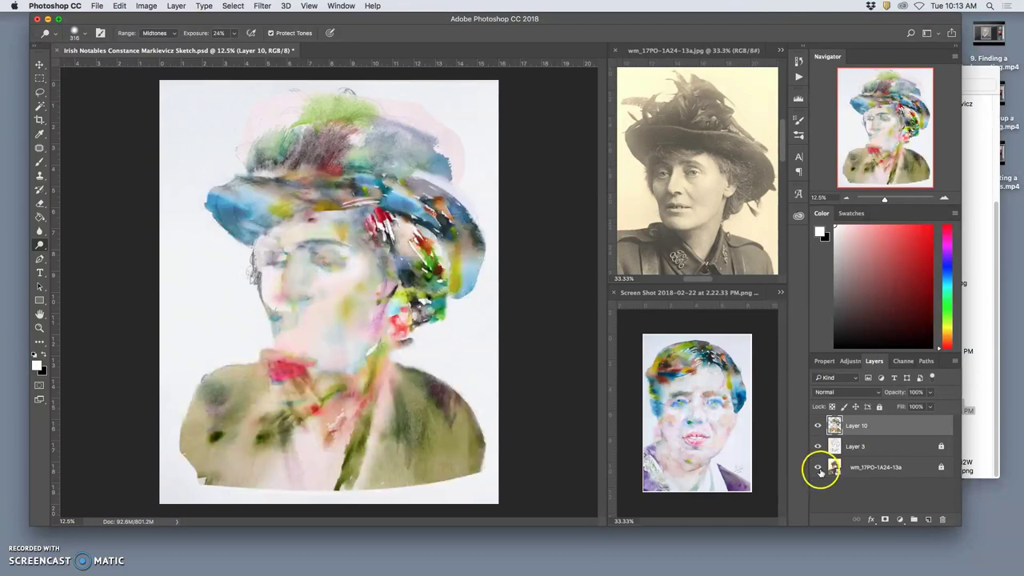
click(818, 447)
click(818, 468)
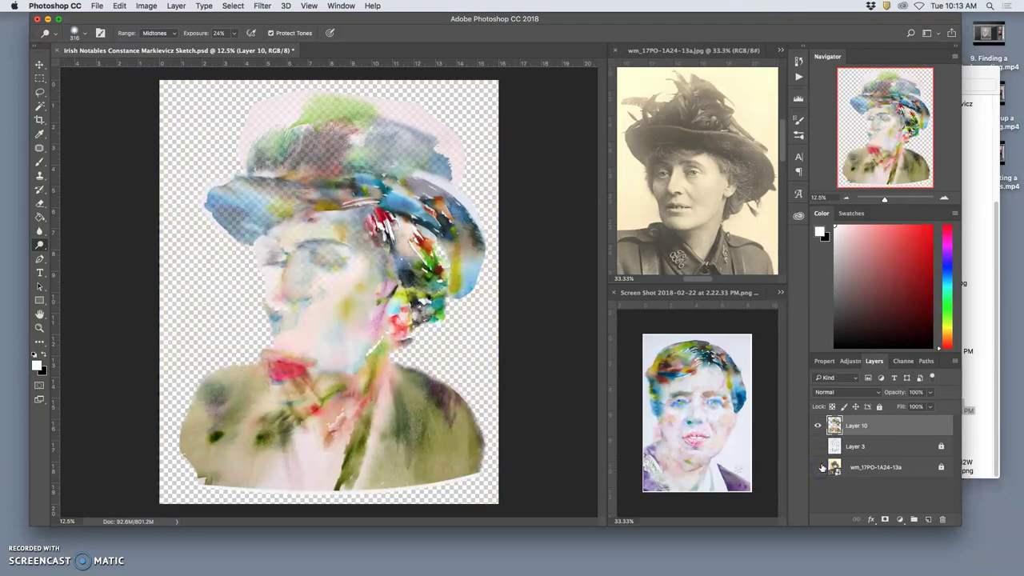
click(818, 468)
click(817, 447)
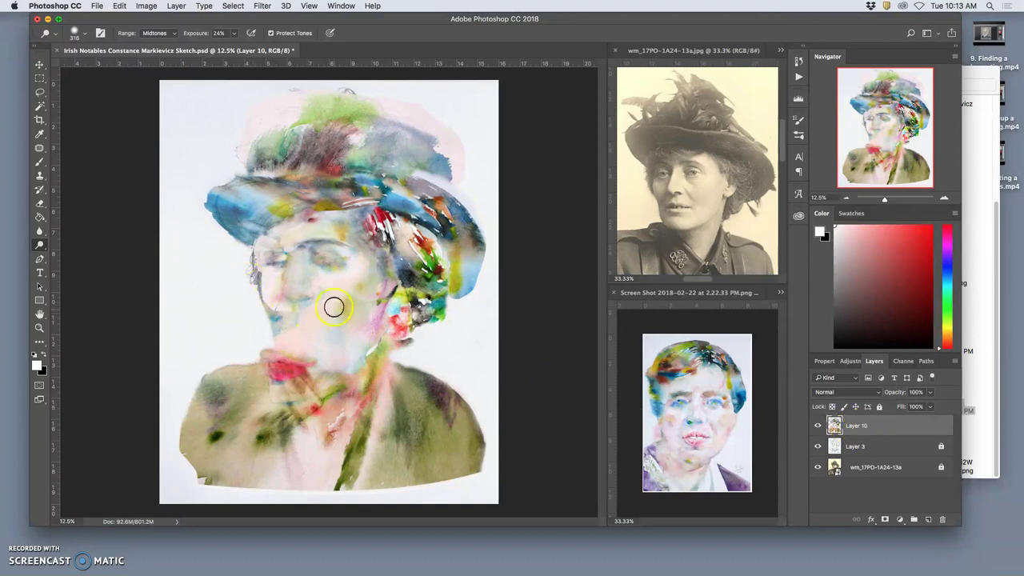
Clone cheek color over the pale edge of the face beside the nose and mouth with the Clone Stamp.
drag(273, 301, 273, 310)
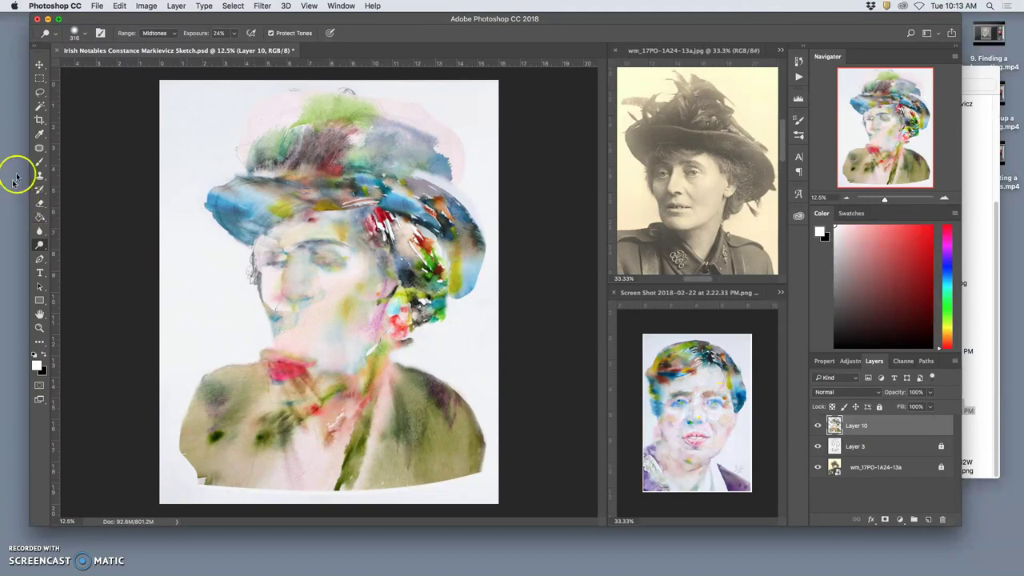
click(39, 174)
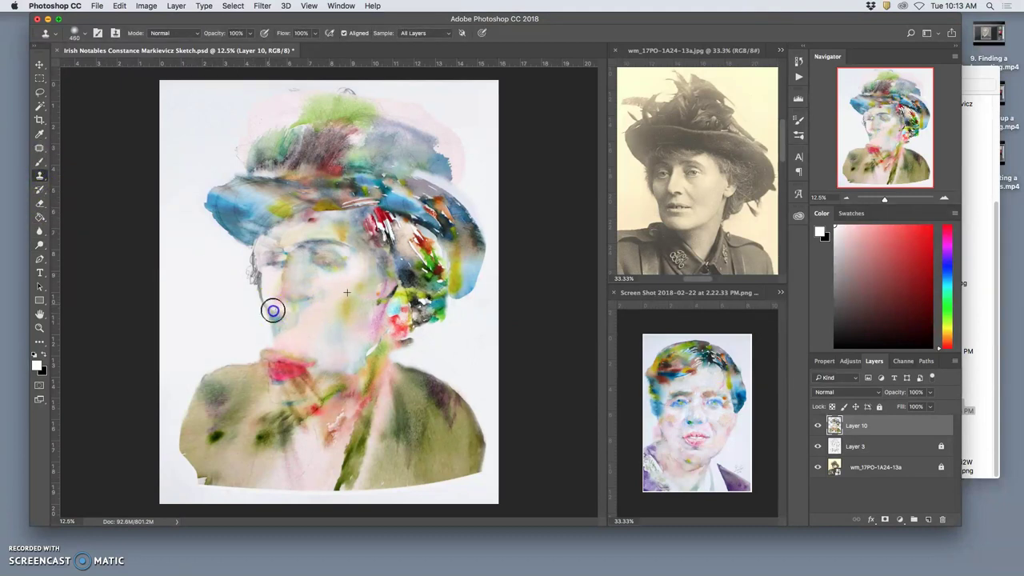
alt+click(337, 309)
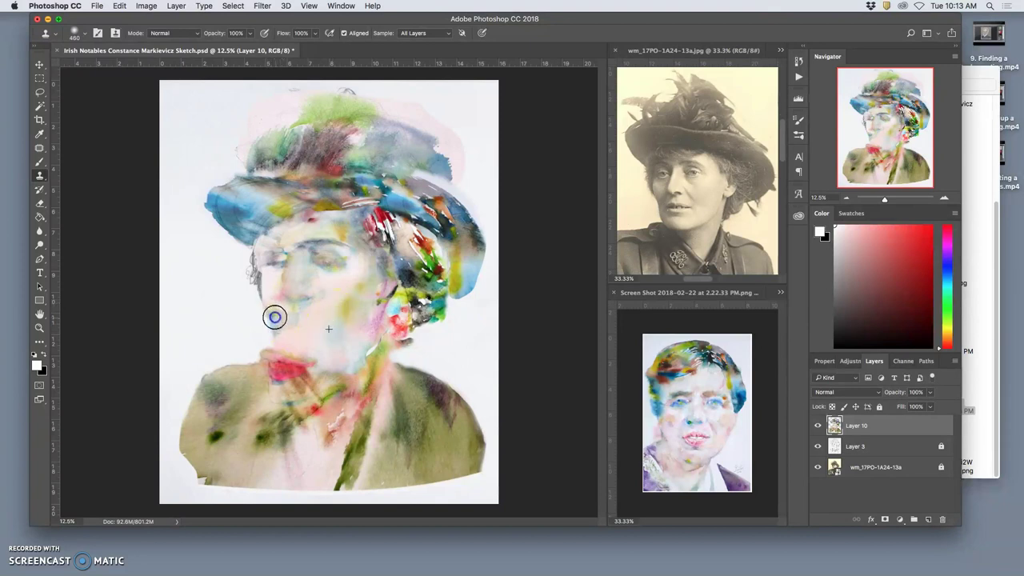
alt+click(339, 298)
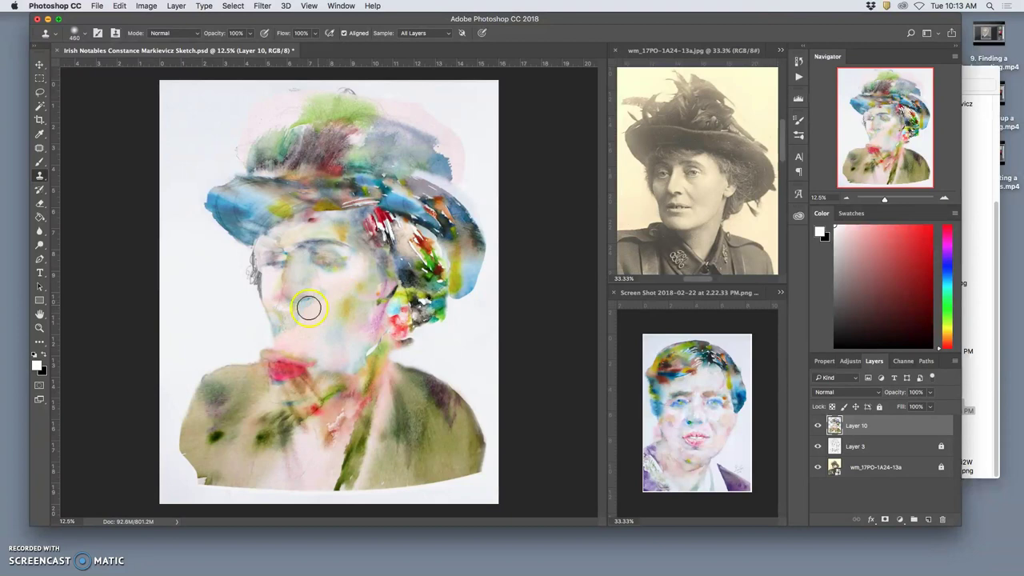
drag(285, 326, 334, 292)
Clone neighboring pink paint over the white gap where the jaw meets the neck below the ear.
alt+click(373, 326)
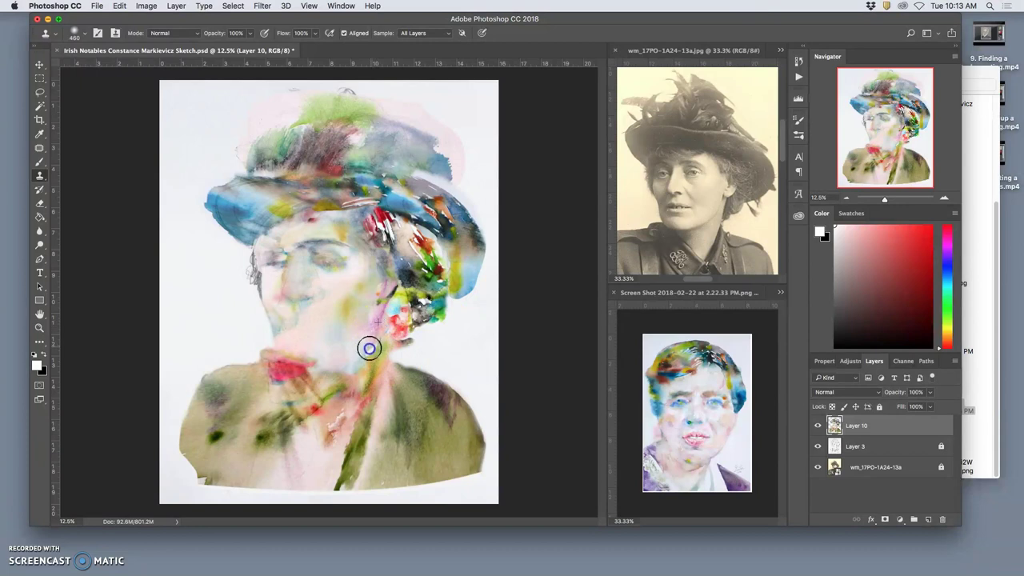
mouse_move(372, 348)
mouse_down()
mouse_move(389, 304)
mouse_move(411, 286)
mouse_move(364, 398)
mouse_move(382, 347)
mouse_up()
mouse_move(433, 267)
mouse_down()
mouse_move(463, 223)
mouse_move(414, 231)
mouse_move(303, 362)
mouse_move(288, 411)
mouse_up()
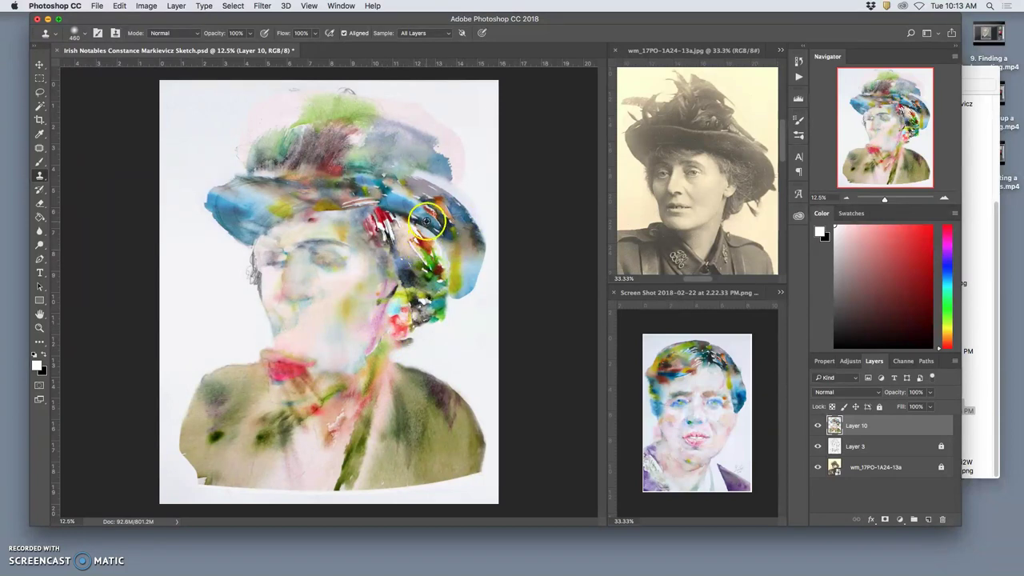
Erase the pale pink wash around the upper outline of the hat with the Eraser at 60% opacity.
click(39, 202)
mouse_move(468, 153)
mouse_down()
mouse_move(458, 140)
mouse_move(469, 200)
mouse_up()
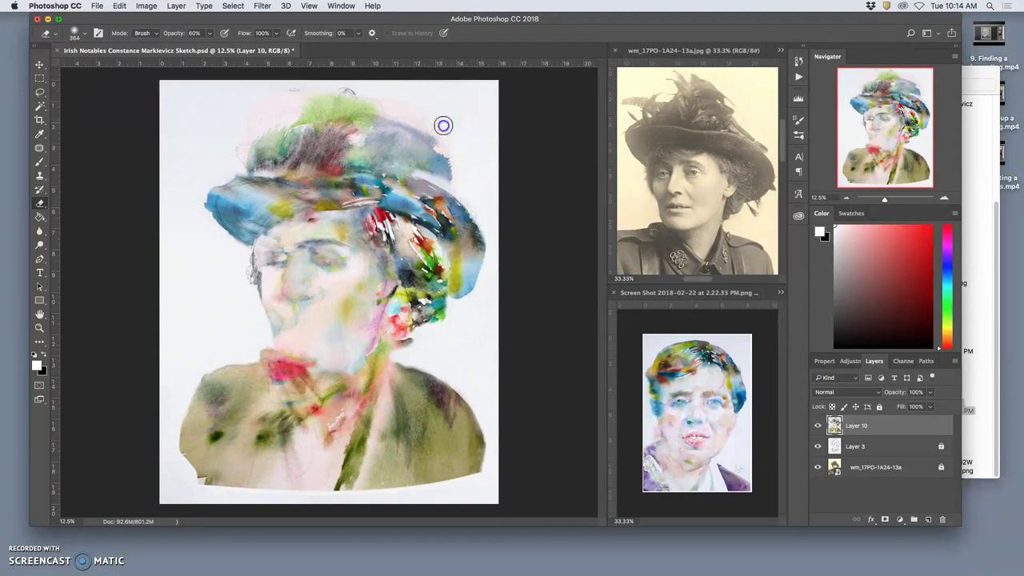
mouse_move(427, 118)
mouse_down()
mouse_move(365, 90)
mouse_move(308, 90)
mouse_up()
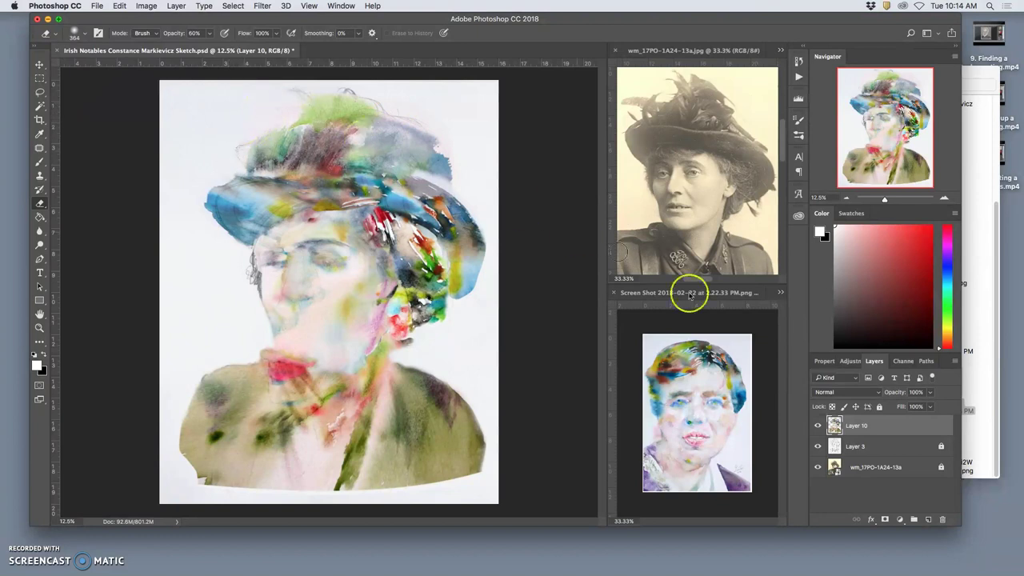
click(930, 392)
drag(930, 404, 913, 407)
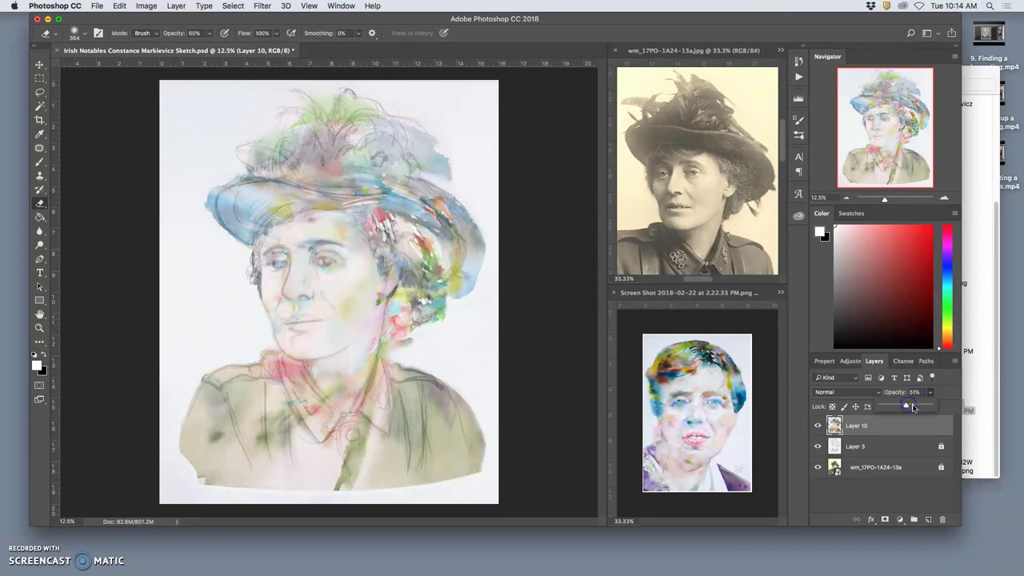
key(Escape)
Try the Overlay, Pin Light and Soft Light blend modes on Layer 10.
click(845, 392)
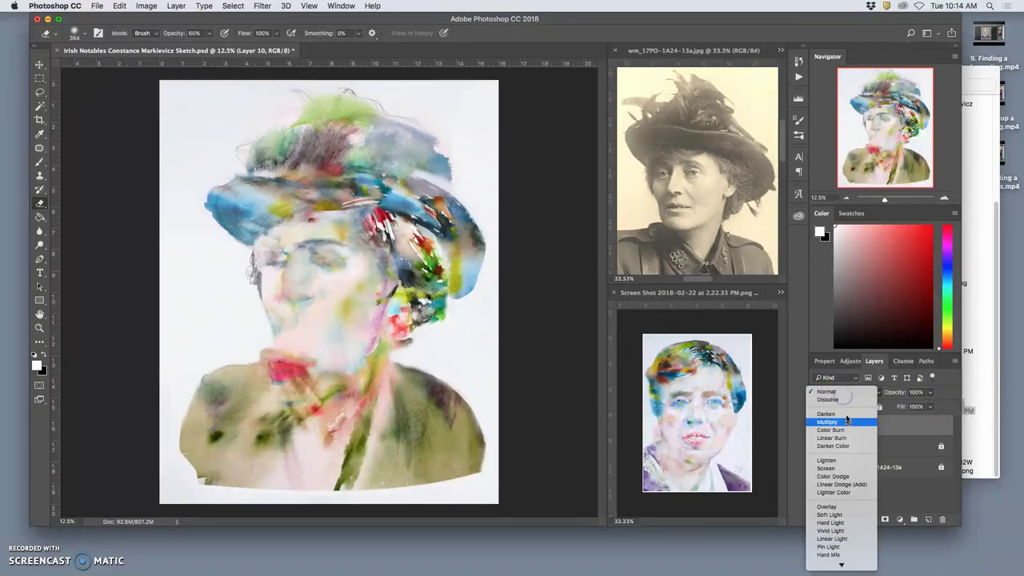
click(833, 507)
click(837, 392)
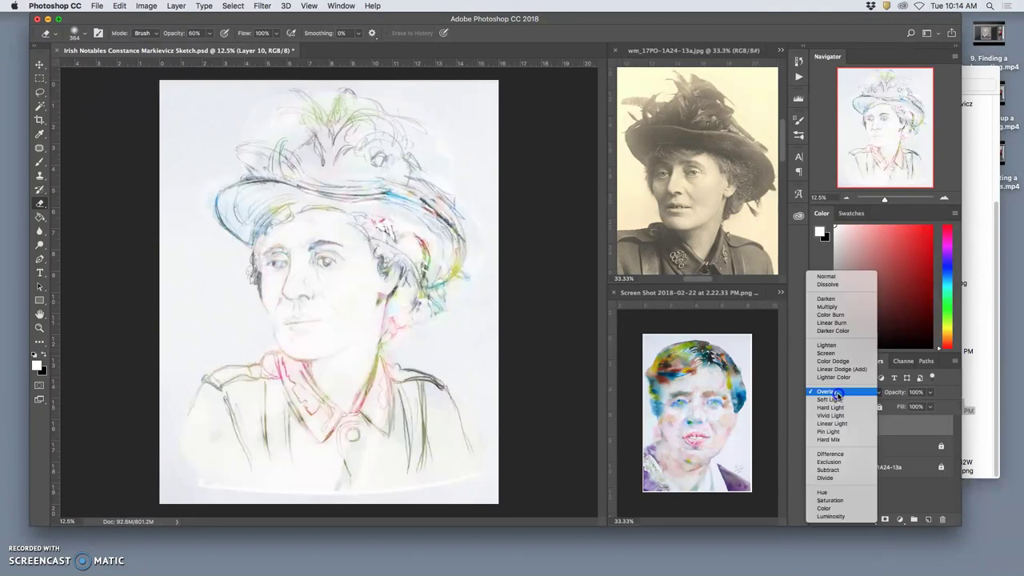
click(832, 431)
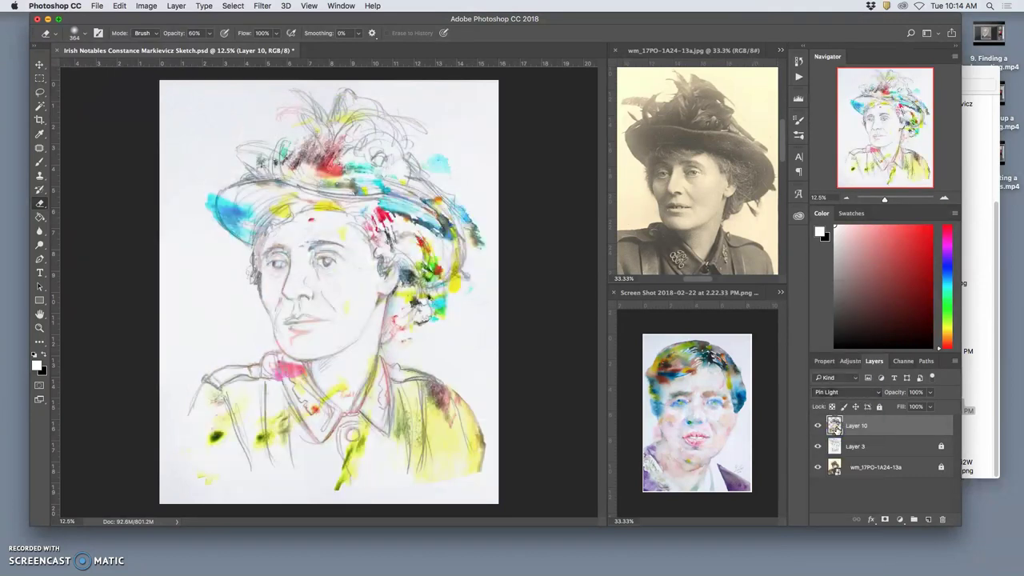
click(837, 392)
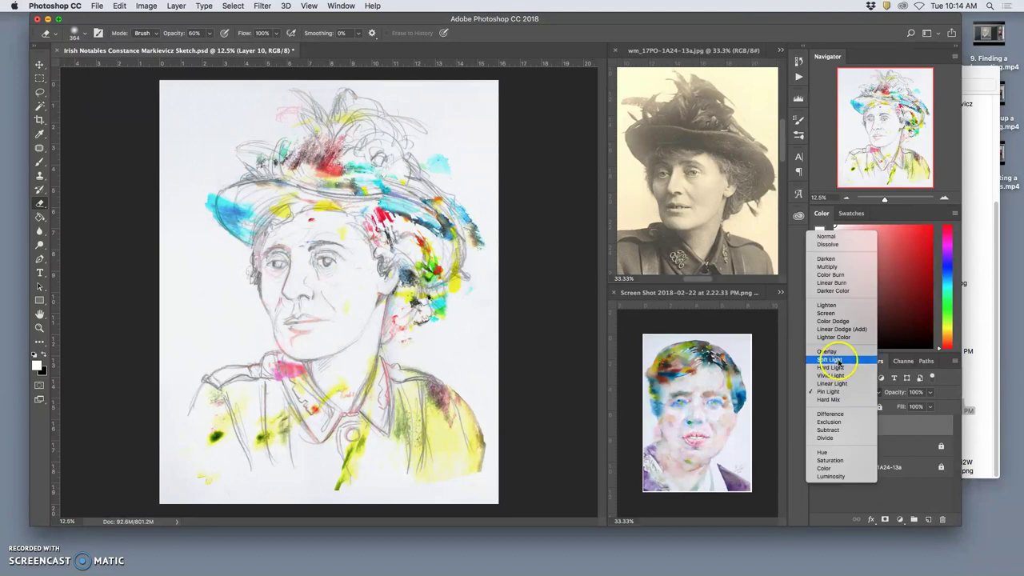
Set Layer 10's blend mode to Darken, comparing it with Normal.
click(835, 392)
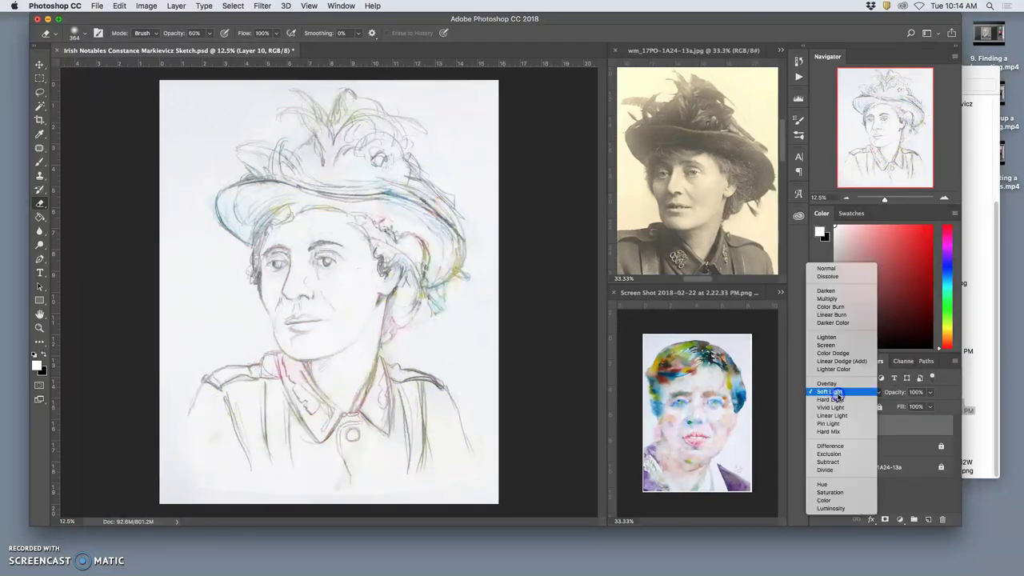
drag(835, 345, 834, 292)
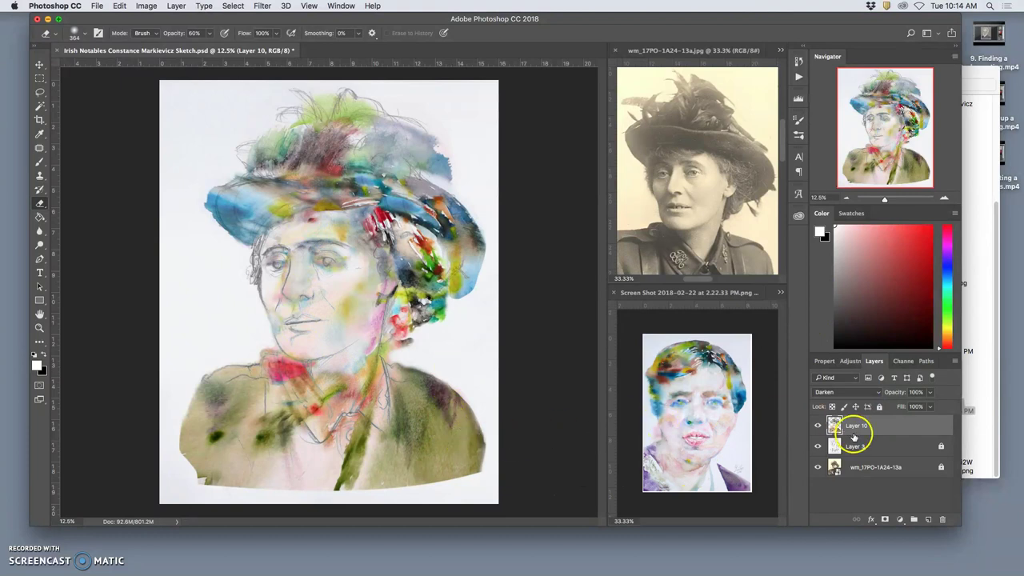
click(827, 391)
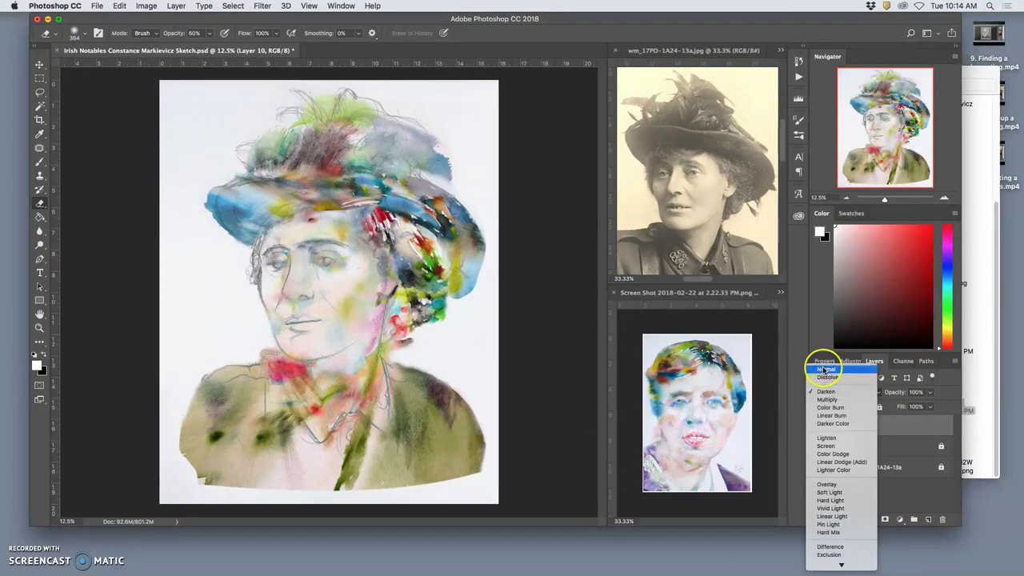
click(824, 368)
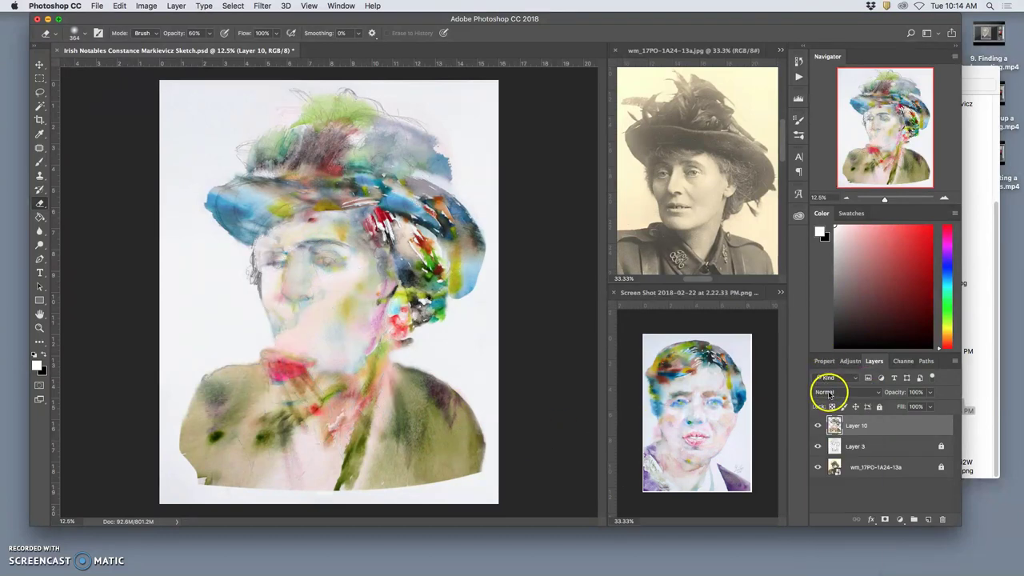
click(825, 391)
click(824, 415)
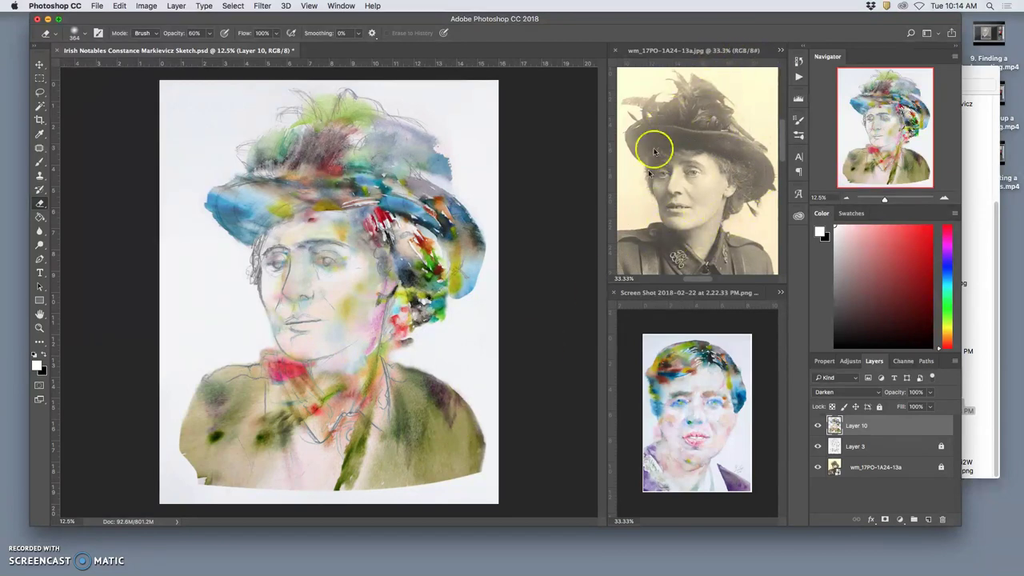
Review the Hans Hofmann painting and the marknewjpg.jpg portrait as references, then return to the wm_17PO-1A24-13a.jpg photograph.
click(781, 49)
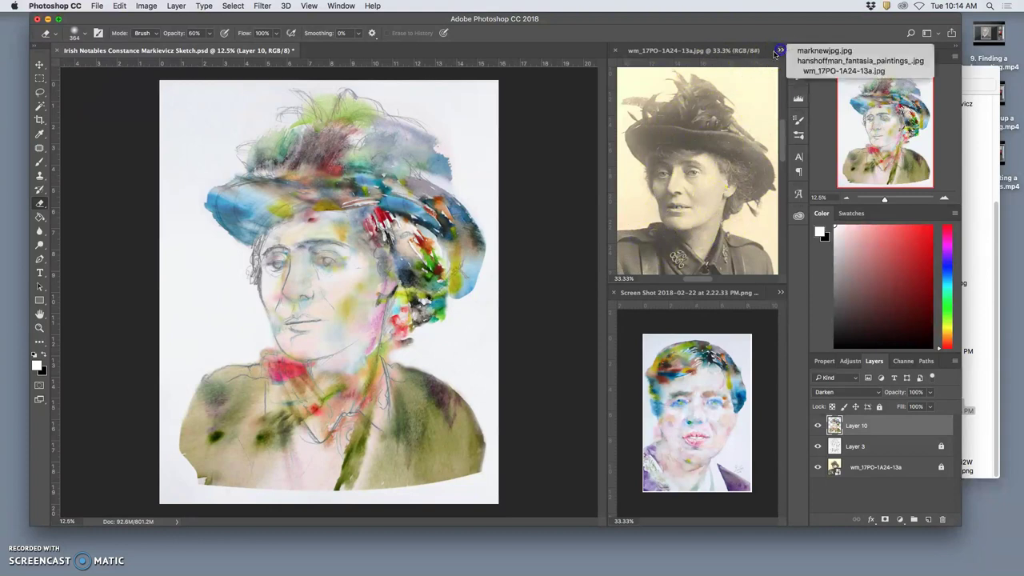
click(799, 61)
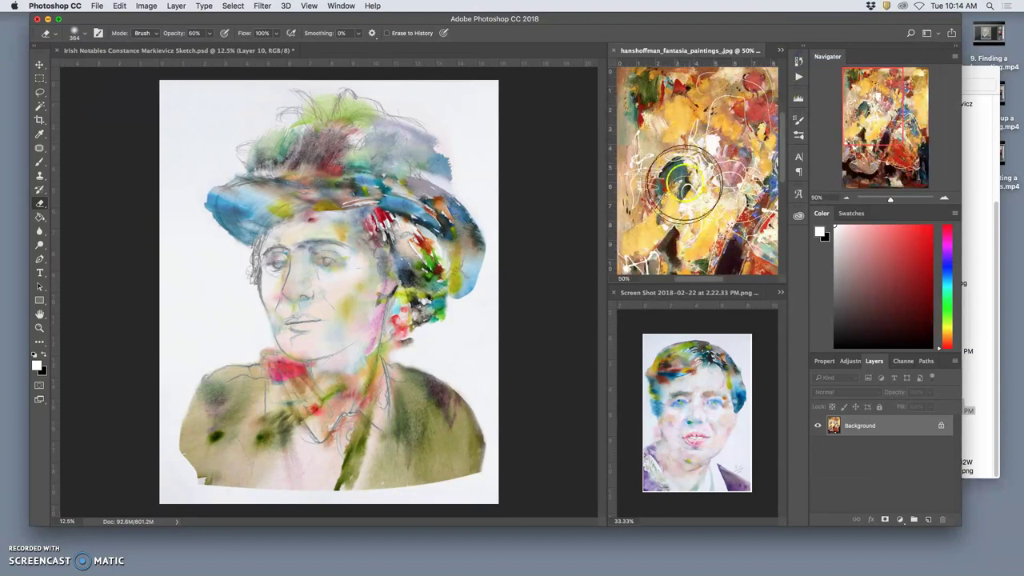
click(779, 52)
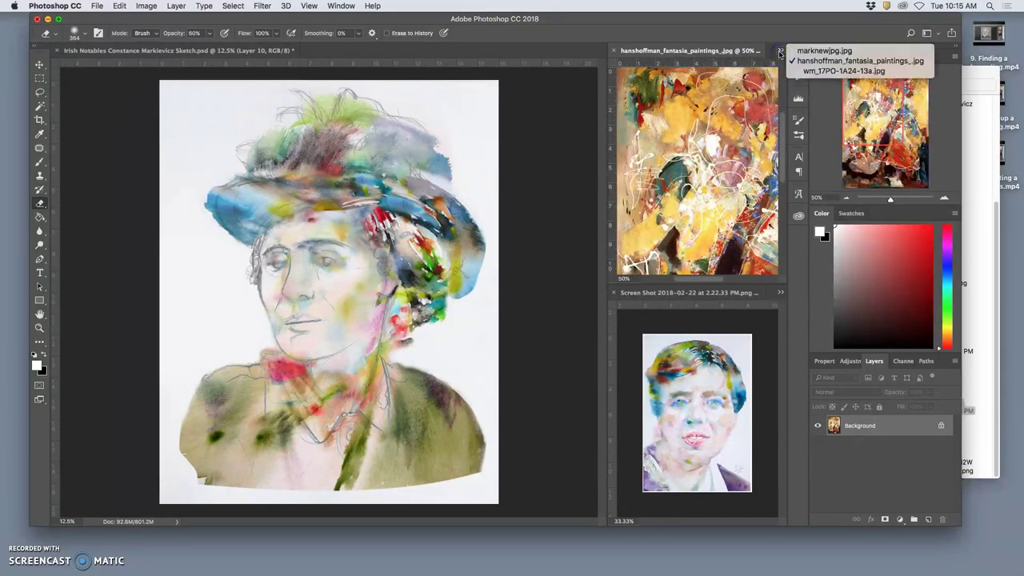
click(824, 51)
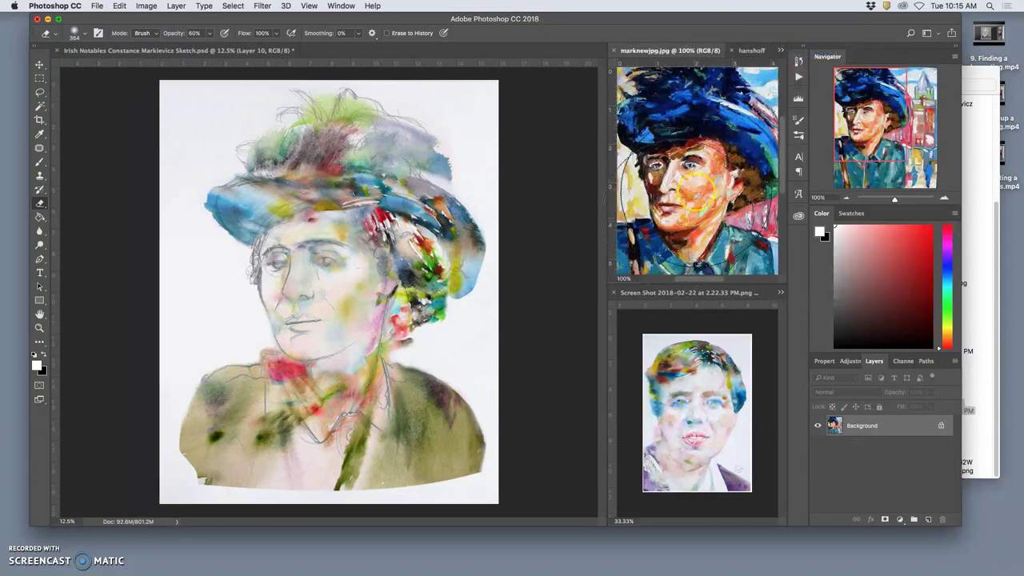
click(780, 52)
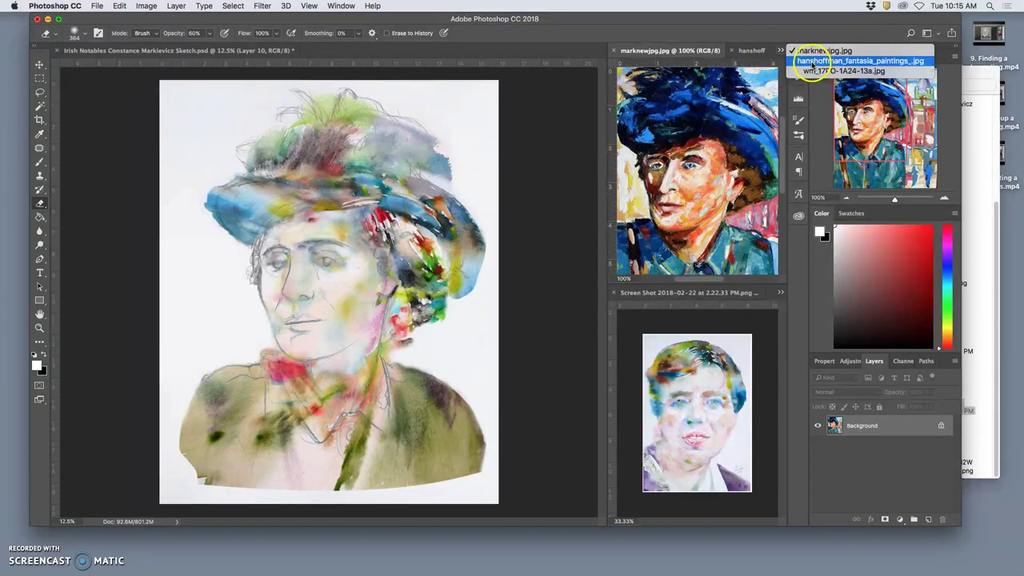
click(816, 70)
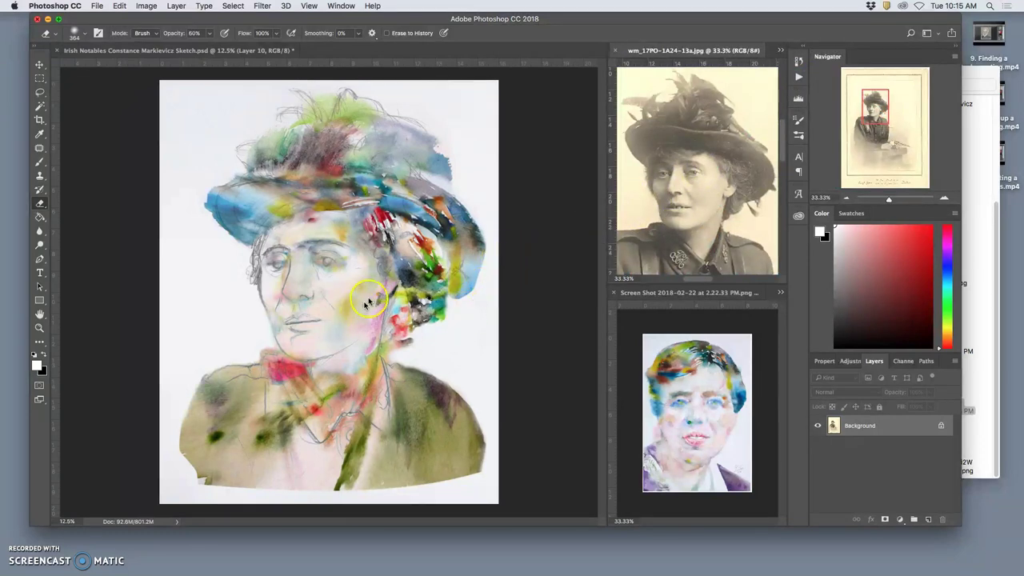
Compare the Markievicz sketch with and without Layer 10, and duplicate Layer 10.
click(212, 50)
click(817, 425)
click(817, 426)
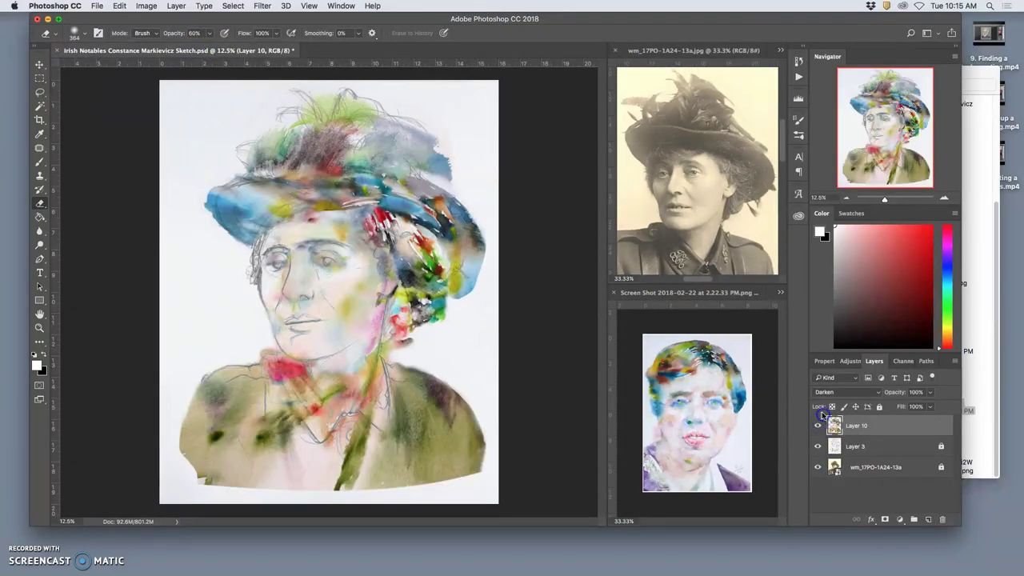
click(817, 425)
click(817, 425)
key(super+j)
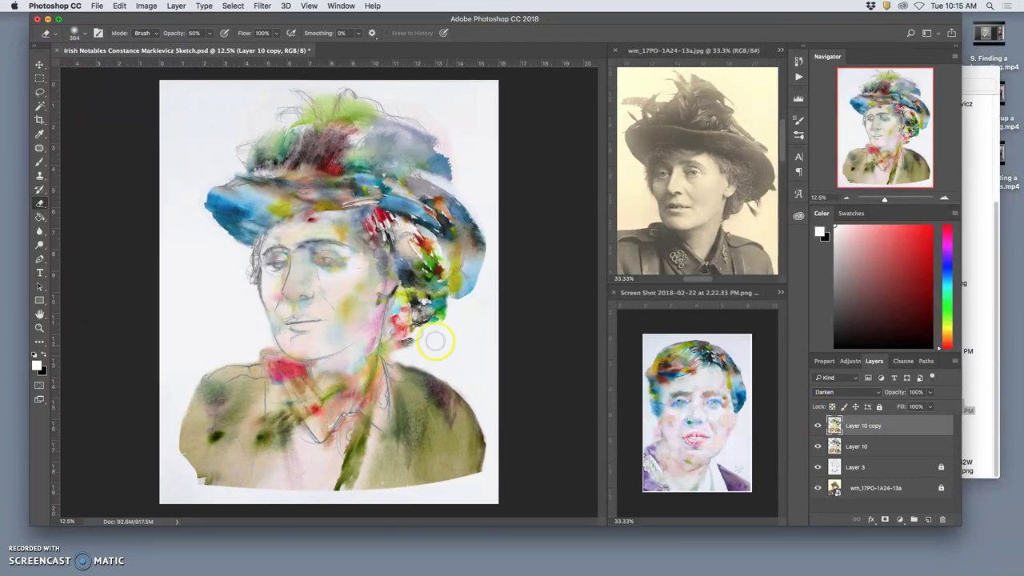
Darken the outer cheek, the left-hand eye socket and the front of the hat brim with the Burn tool, Midtones at 21% exposure.
click(40, 245)
click(68, 255)
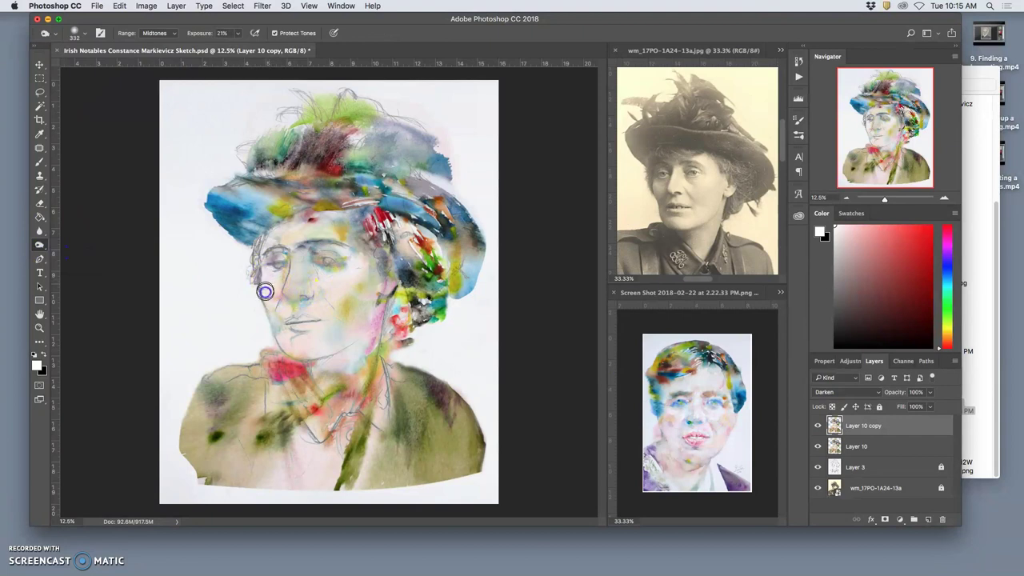
drag(268, 293, 280, 277)
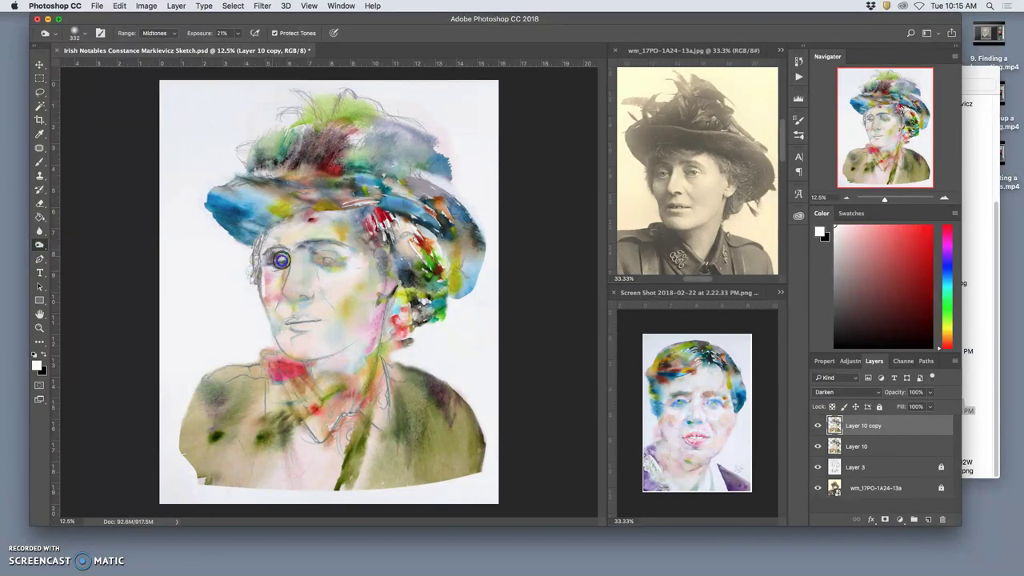
mouse_move(288, 252)
mouse_down()
mouse_move(254, 252)
mouse_move(266, 234)
mouse_move(253, 271)
mouse_move(286, 225)
mouse_move(271, 237)
mouse_move(303, 217)
mouse_move(266, 225)
mouse_move(307, 208)
mouse_move(316, 221)
mouse_move(330, 215)
mouse_move(248, 232)
mouse_move(300, 216)
mouse_move(271, 232)
mouse_move(266, 222)
mouse_move(299, 201)
mouse_move(256, 210)
mouse_move(244, 194)
mouse_move(264, 191)
mouse_move(266, 208)
mouse_move(288, 200)
mouse_move(241, 206)
mouse_move(294, 194)
mouse_up()
mouse_move(252, 201)
mouse_down()
mouse_move(324, 195)
mouse_move(274, 199)
mouse_move(255, 215)
mouse_up()
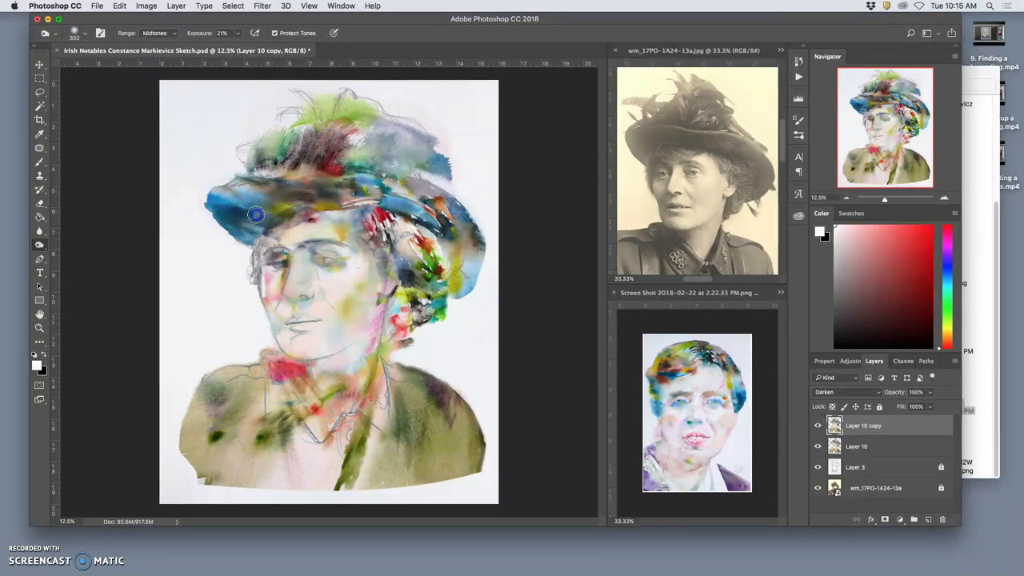
Burn the red collar, the shoulders and the jacket folds on Layer 10 copy, comparing with the layer hidden.
mouse_move(306, 387)
mouse_down()
mouse_move(275, 360)
mouse_move(292, 386)
mouse_move(304, 373)
mouse_move(293, 385)
mouse_move(304, 407)
mouse_move(308, 381)
mouse_move(313, 388)
mouse_move(294, 373)
mouse_move(301, 414)
mouse_move(244, 381)
mouse_up()
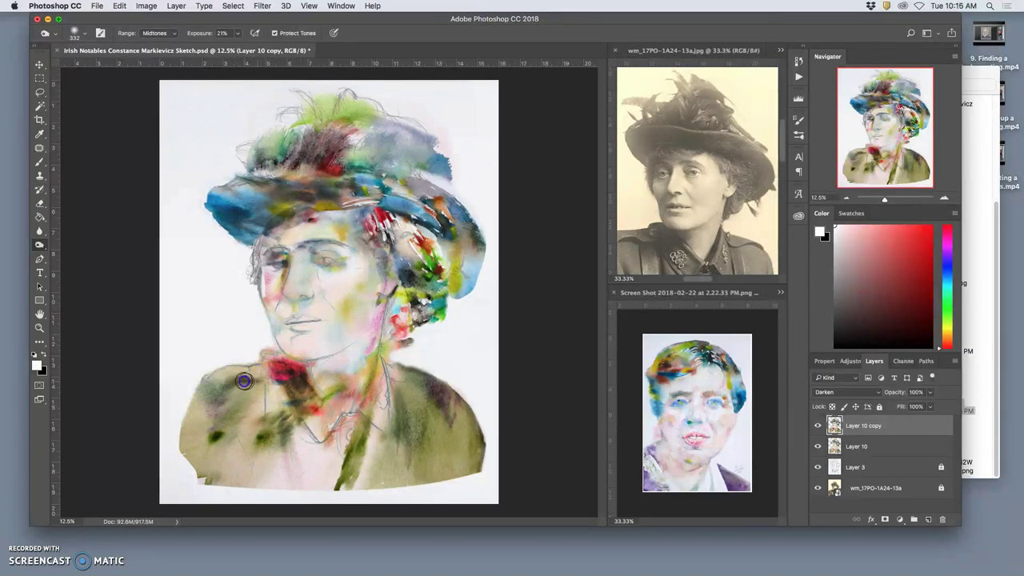
drag(380, 384, 402, 382)
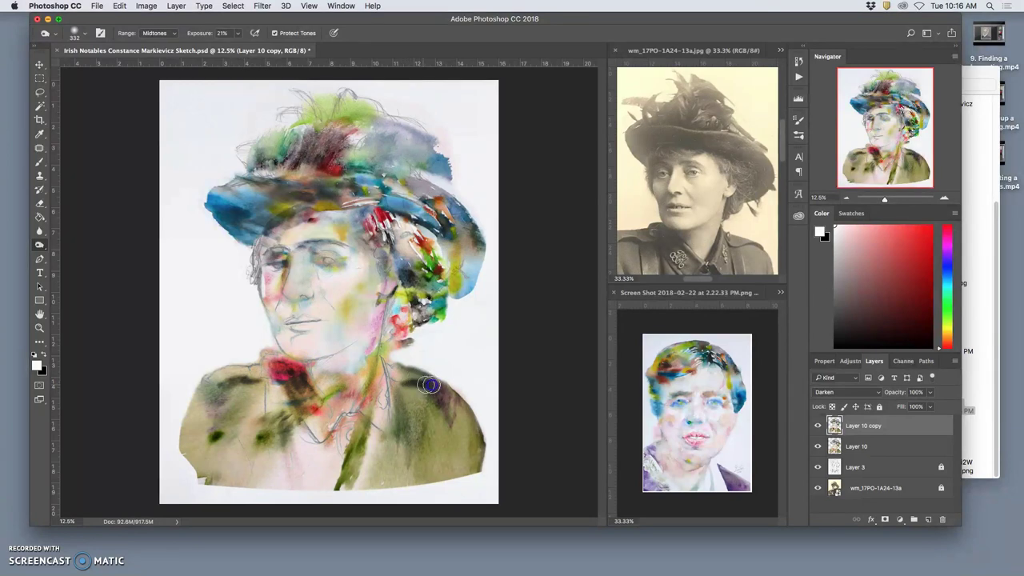
mouse_move(442, 389)
mouse_down()
mouse_move(412, 382)
mouse_move(402, 408)
mouse_move(428, 454)
mouse_move(409, 456)
mouse_move(392, 400)
mouse_move(385, 433)
mouse_move(363, 419)
mouse_move(383, 438)
mouse_move(356, 420)
mouse_move(383, 442)
mouse_move(371, 427)
mouse_move(382, 435)
mouse_move(395, 406)
mouse_move(393, 432)
mouse_move(392, 391)
mouse_move(287, 450)
mouse_move(293, 424)
mouse_move(298, 451)
mouse_move(284, 447)
mouse_move(279, 426)
mouse_move(285, 474)
mouse_move(268, 403)
mouse_move(281, 450)
mouse_up()
mouse_move(275, 406)
mouse_down()
mouse_move(265, 390)
mouse_move(262, 441)
mouse_move(235, 432)
mouse_move(240, 449)
mouse_up()
drag(243, 455, 250, 459)
drag(252, 457, 248, 489)
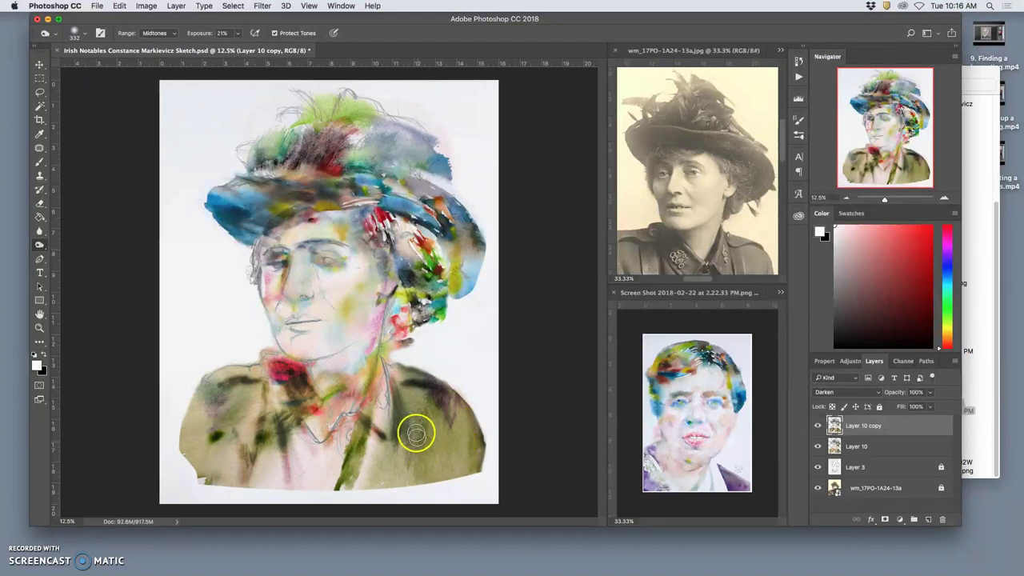
mouse_move(418, 411)
mouse_down()
mouse_move(423, 459)
mouse_move(415, 391)
mouse_move(423, 459)
mouse_move(400, 430)
mouse_move(402, 480)
mouse_up()
click(817, 426)
click(817, 425)
click(818, 425)
click(817, 425)
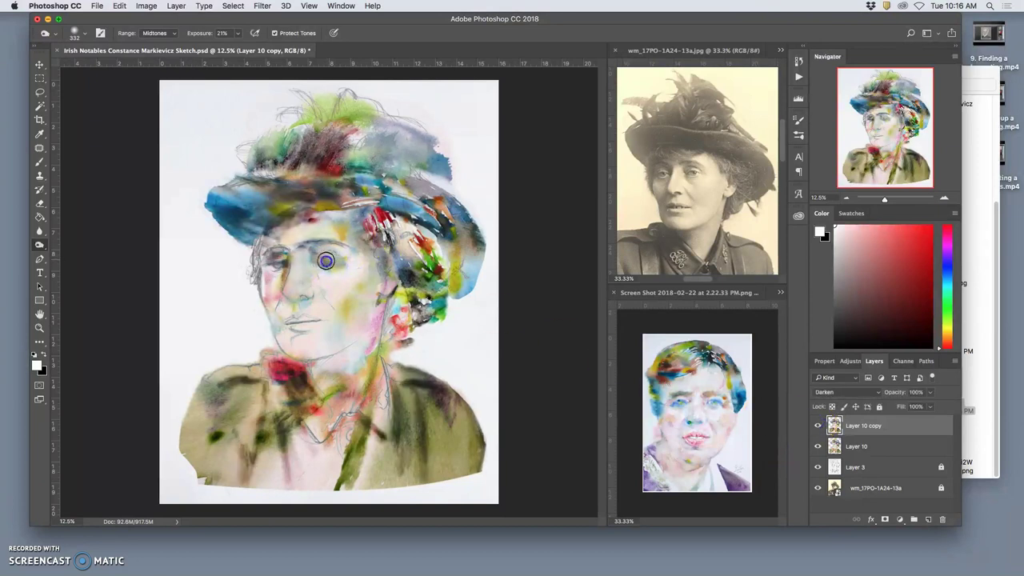
Burn shadows into the right-hand eye, the nose, the mouth and chin, and the neck under the jaw.
mouse_move(327, 262)
mouse_down()
mouse_move(318, 256)
mouse_move(334, 255)
mouse_up()
mouse_move(308, 309)
mouse_down()
mouse_move(296, 300)
mouse_move(290, 314)
mouse_move(276, 291)
mouse_move(275, 333)
mouse_move(278, 321)
mouse_up()
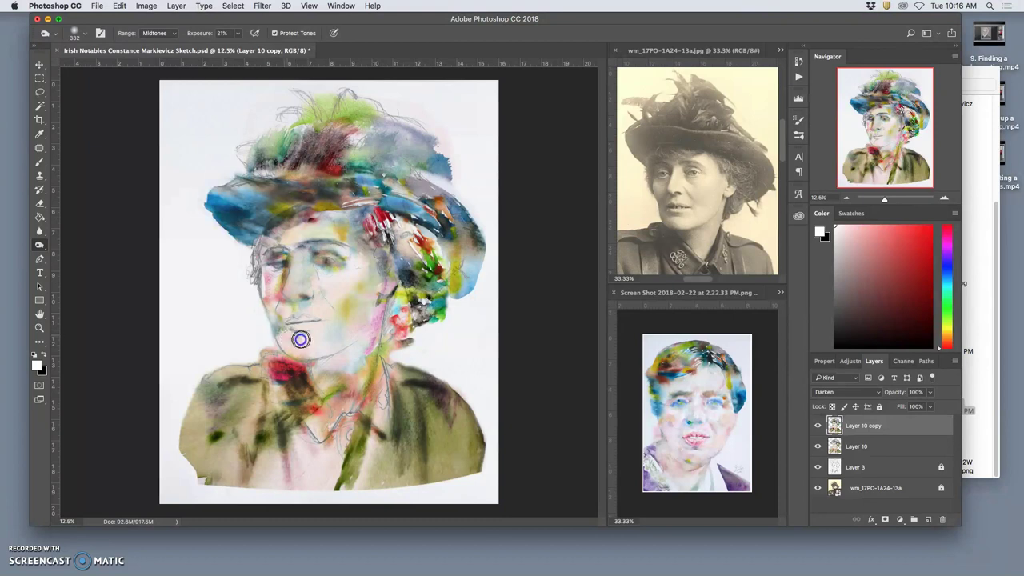
mouse_move(306, 335)
mouse_down()
mouse_move(285, 322)
mouse_move(318, 325)
mouse_move(306, 331)
mouse_move(379, 319)
mouse_move(340, 339)
mouse_move(374, 339)
mouse_move(390, 310)
mouse_move(382, 300)
mouse_move(358, 351)
mouse_move(374, 312)
mouse_move(336, 355)
mouse_up()
click(346, 339)
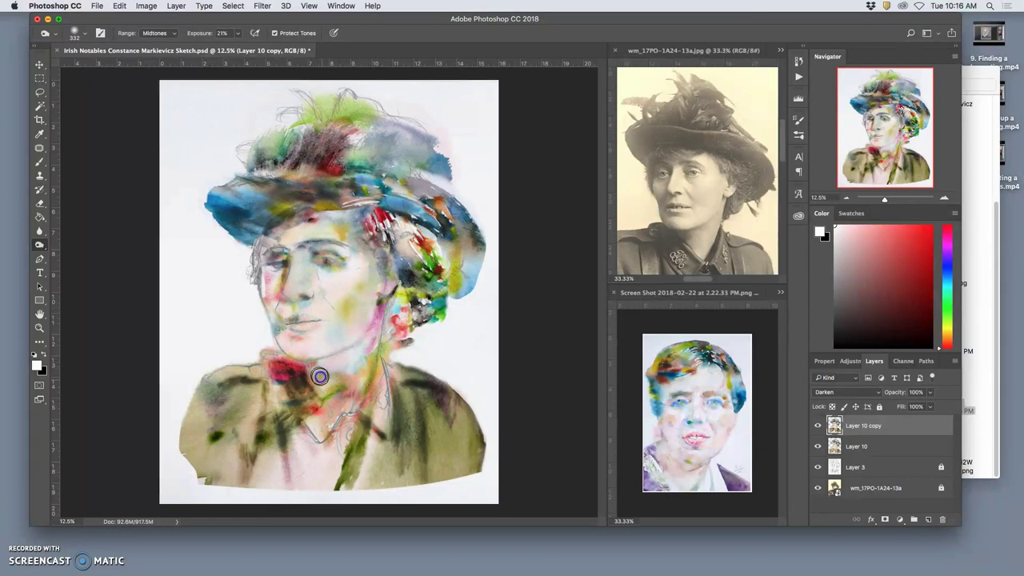
drag(326, 357, 316, 376)
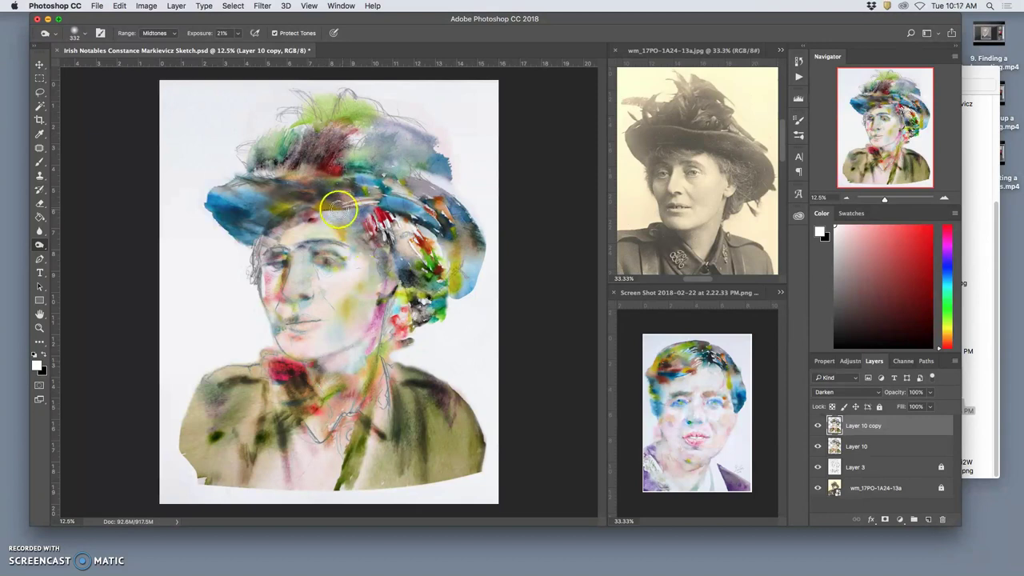
Burn the hairline under the brim and the right side of the hat, comparing with Layer 10 copy hidden.
mouse_move(352, 215)
mouse_down()
mouse_move(367, 221)
mouse_move(315, 207)
mouse_move(358, 217)
mouse_up()
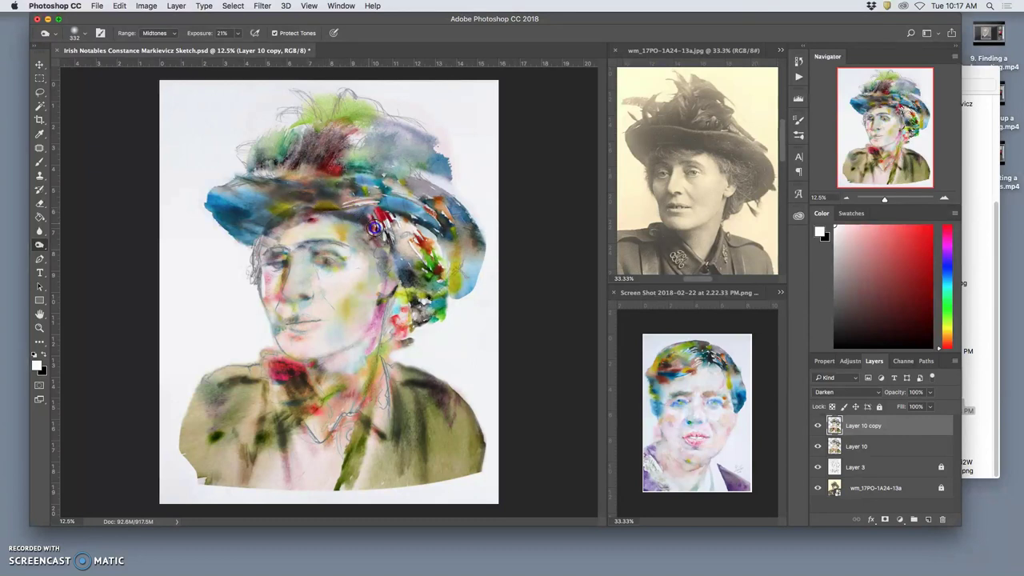
mouse_move(380, 217)
mouse_down()
mouse_move(421, 232)
mouse_move(410, 336)
mouse_move(436, 248)
mouse_move(375, 353)
mouse_move(382, 317)
mouse_move(424, 280)
mouse_move(447, 238)
mouse_move(450, 271)
mouse_move(431, 156)
mouse_move(418, 179)
mouse_move(399, 140)
mouse_move(369, 157)
mouse_move(358, 128)
mouse_move(353, 137)
mouse_move(332, 109)
mouse_move(337, 116)
mouse_move(346, 104)
mouse_move(311, 133)
mouse_move(302, 124)
mouse_move(275, 132)
mouse_move(265, 158)
mouse_move(276, 125)
mouse_move(246, 146)
mouse_move(259, 161)
mouse_move(239, 147)
mouse_move(260, 168)
mouse_move(308, 163)
mouse_move(271, 161)
mouse_move(322, 118)
mouse_move(403, 168)
mouse_move(380, 171)
mouse_move(417, 184)
mouse_up()
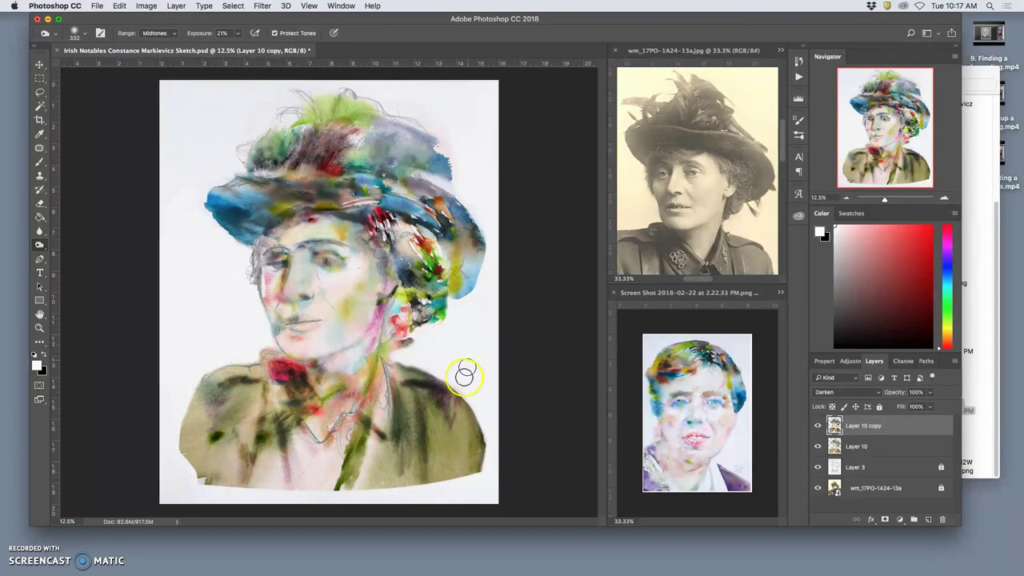
click(818, 425)
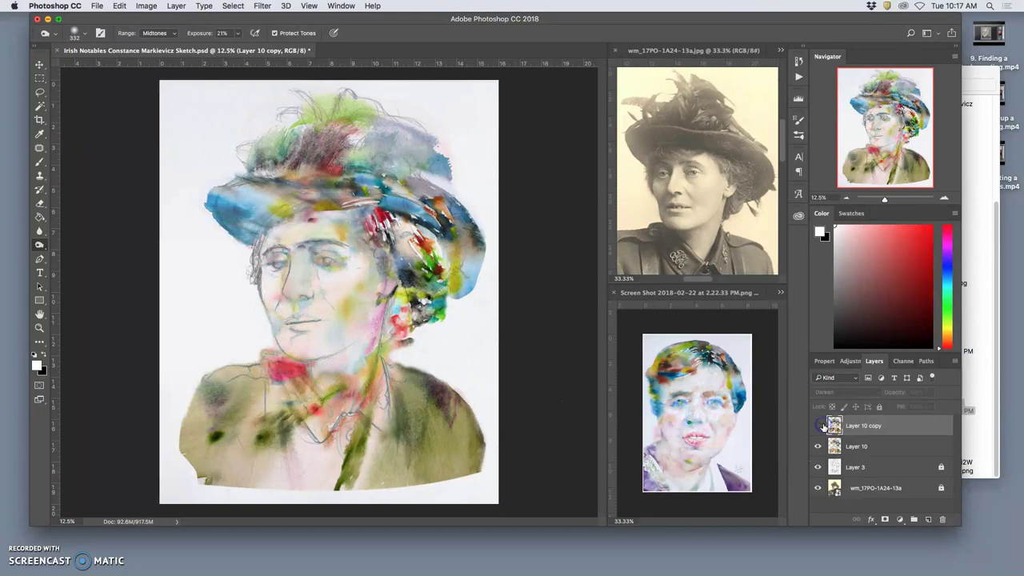
click(818, 426)
click(818, 425)
click(818, 425)
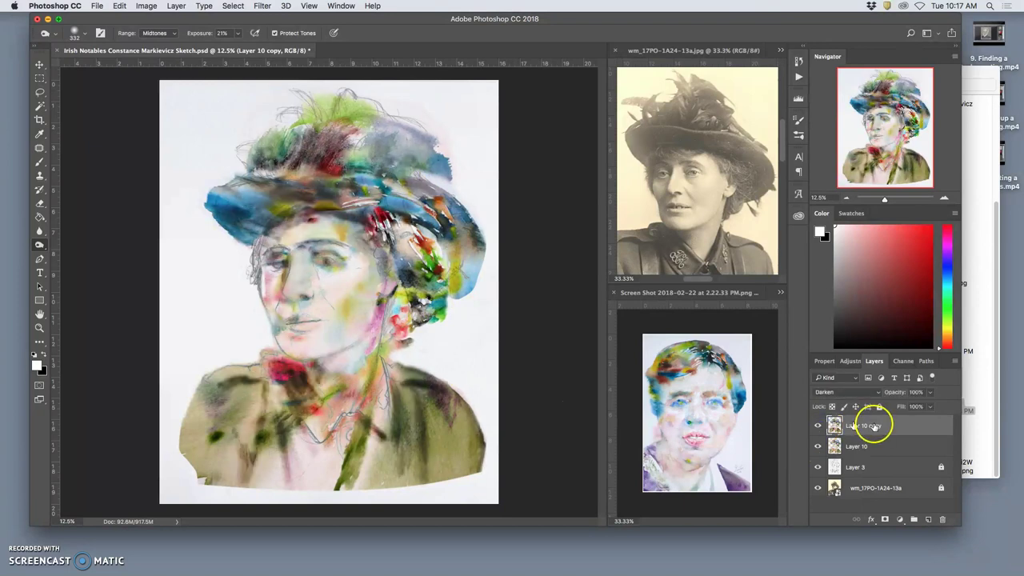
Set Layer 10 copy to Normal blend mode at 47% opacity.
click(929, 391)
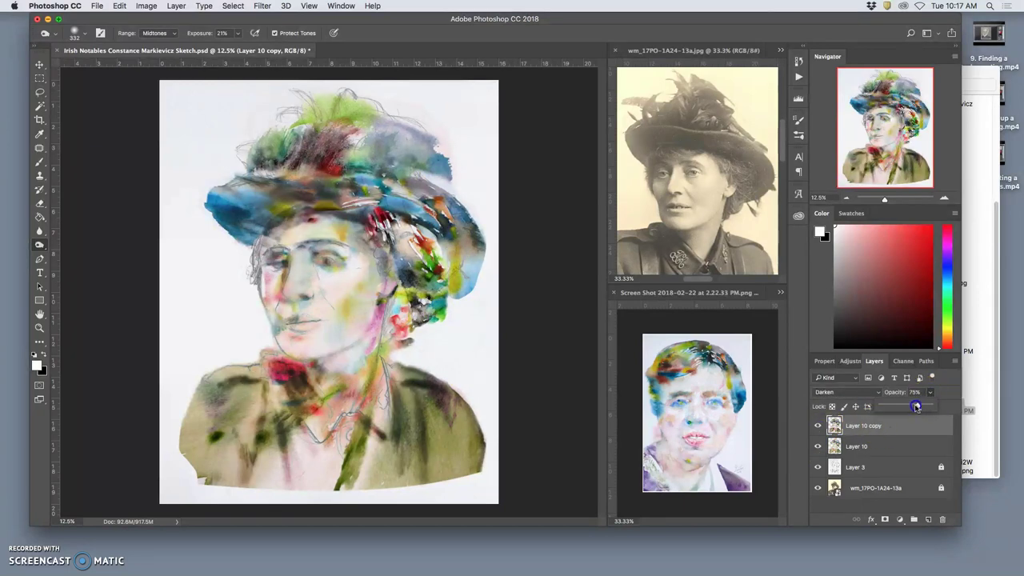
drag(916, 406, 902, 406)
click(846, 392)
click(836, 364)
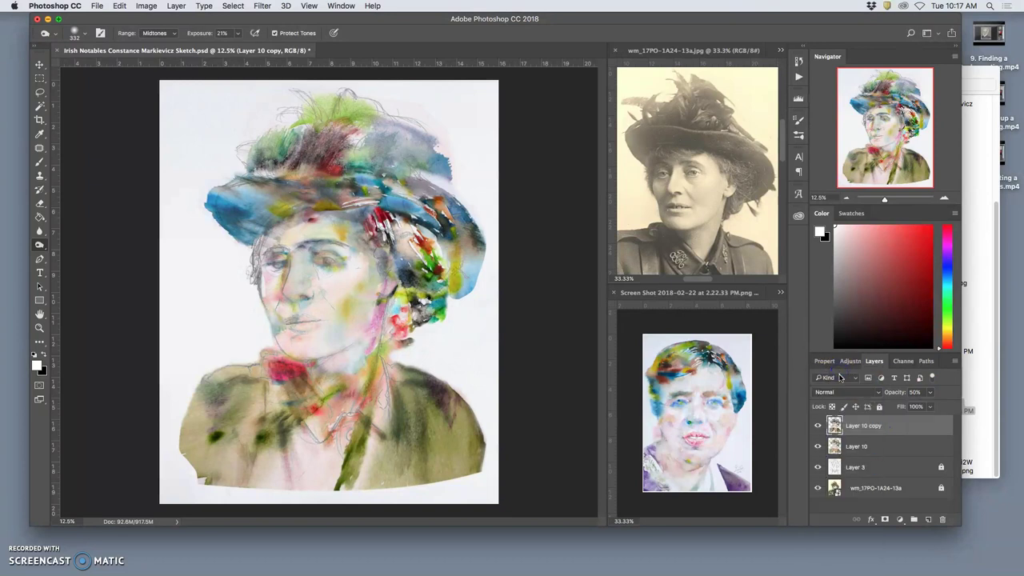
click(930, 392)
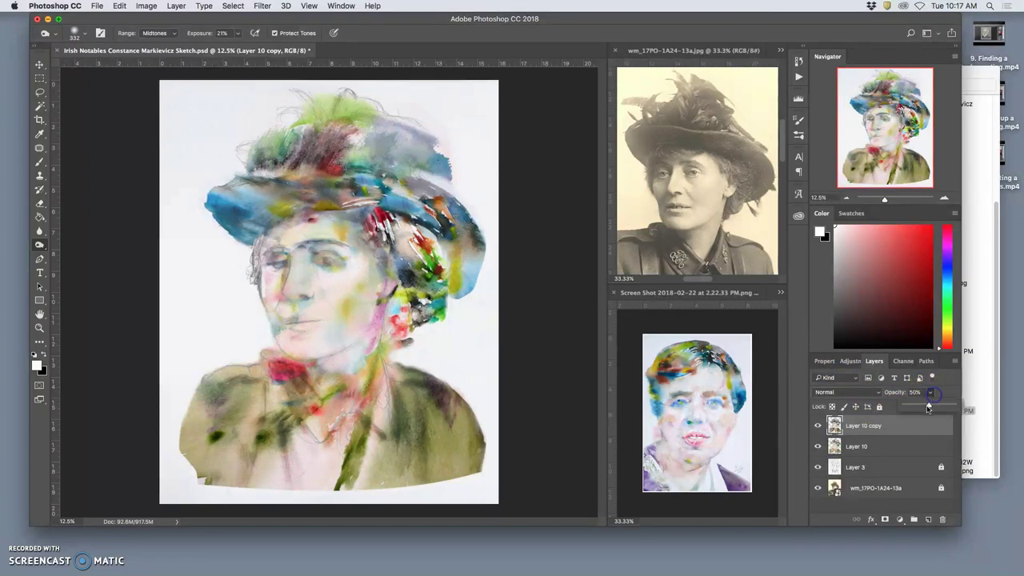
drag(934, 405, 928, 405)
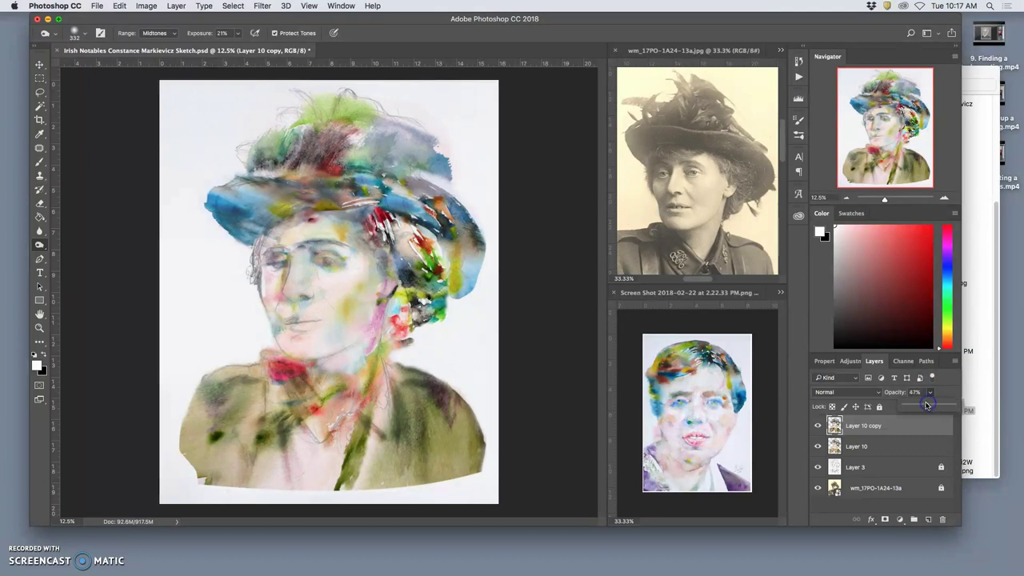
Compare the portrait with Layer 10 copy and Layer 10 each hidden and shown.
click(818, 425)
click(818, 425)
click(819, 426)
click(820, 428)
click(817, 426)
click(818, 426)
click(818, 446)
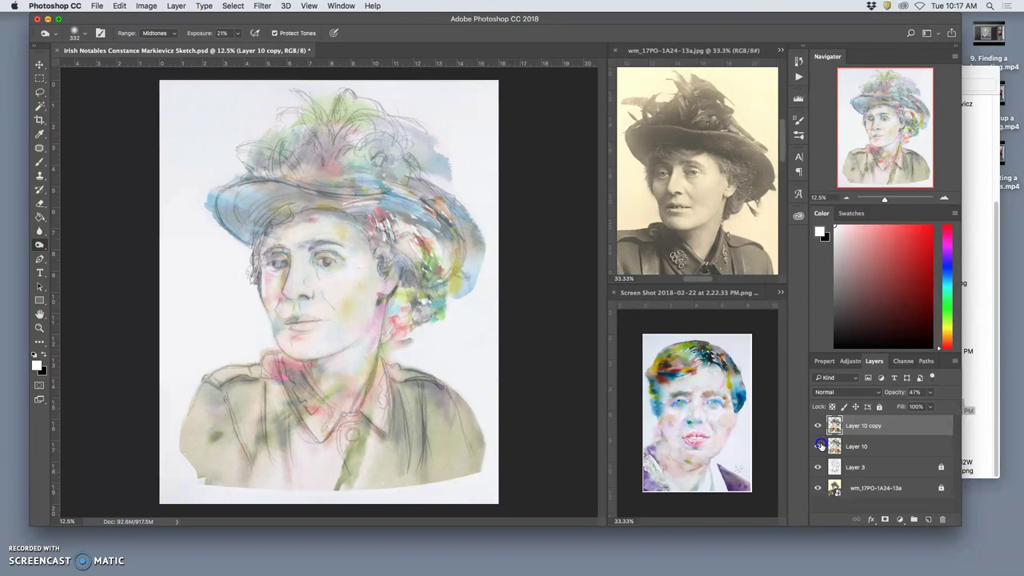
click(818, 446)
Merge Layer 10 copy with Layer 10, comparing the portrait before and after the merge and with Layer 3 hidden.
click(857, 447)
mouse_move(854, 448)
mouse_down()
mouse_move(857, 420)
mouse_move(870, 414)
mouse_move(862, 450)
mouse_up()
shift+click(860, 428)
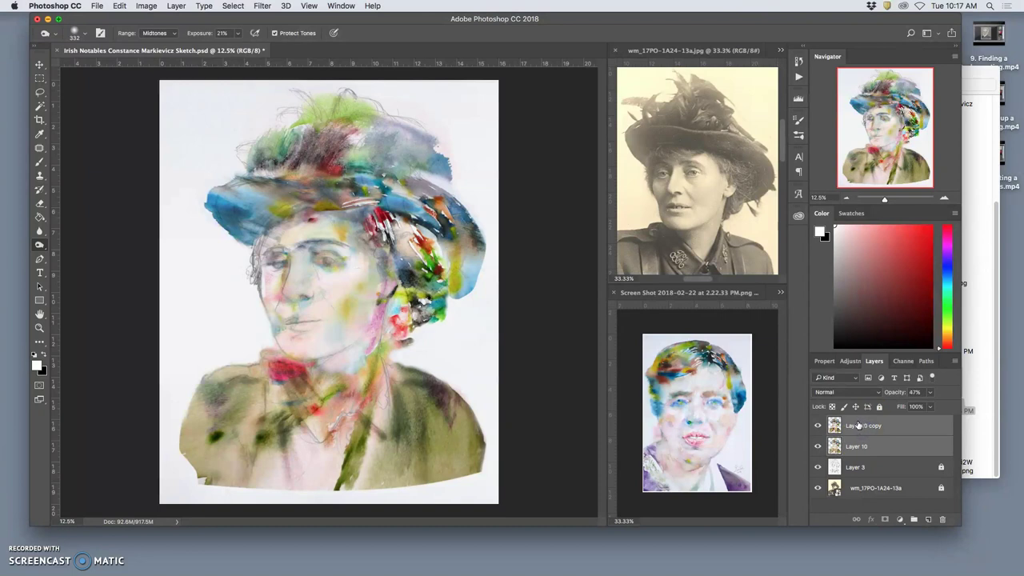
key(super+e)
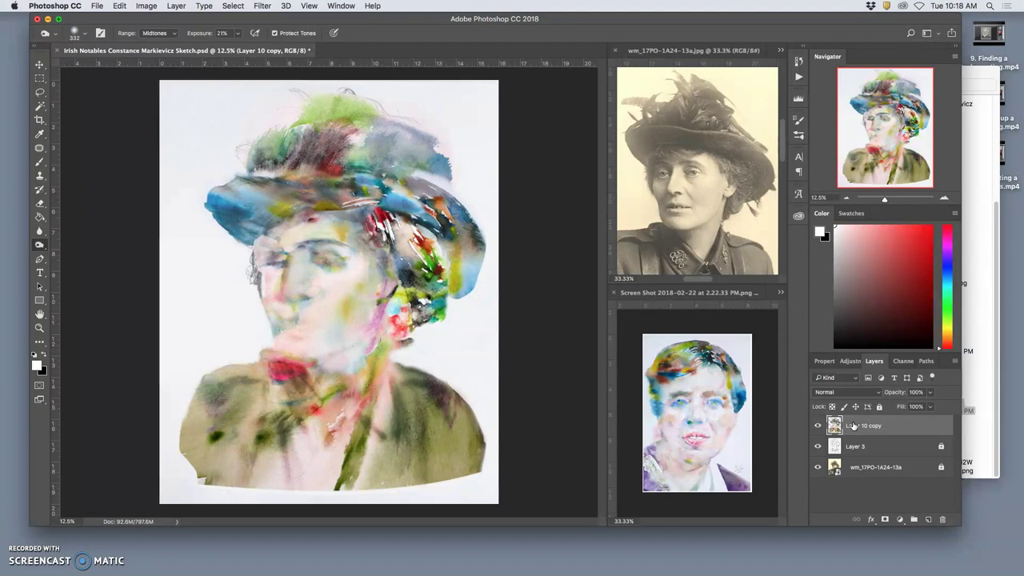
key(super+z)
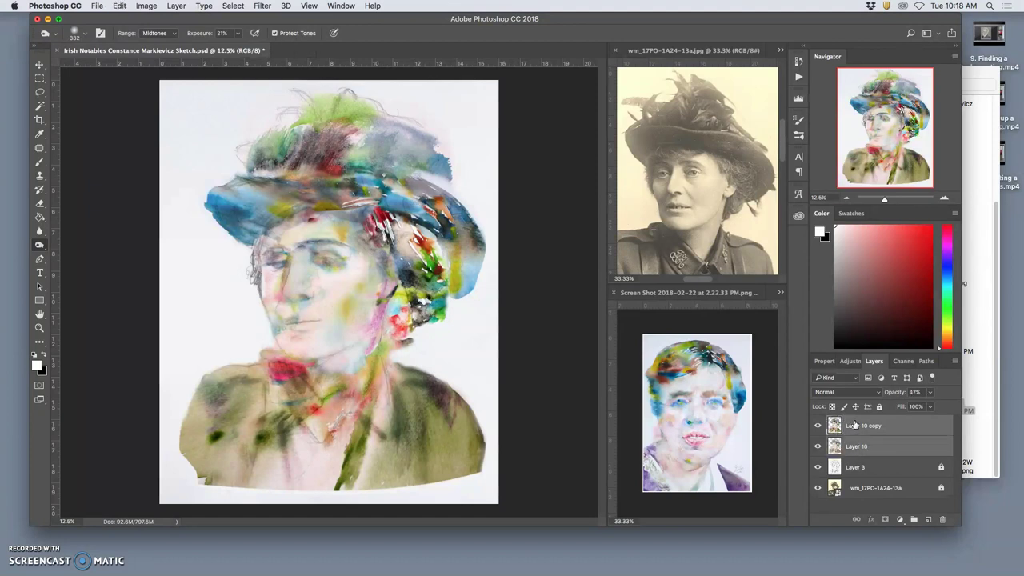
key(super+z)
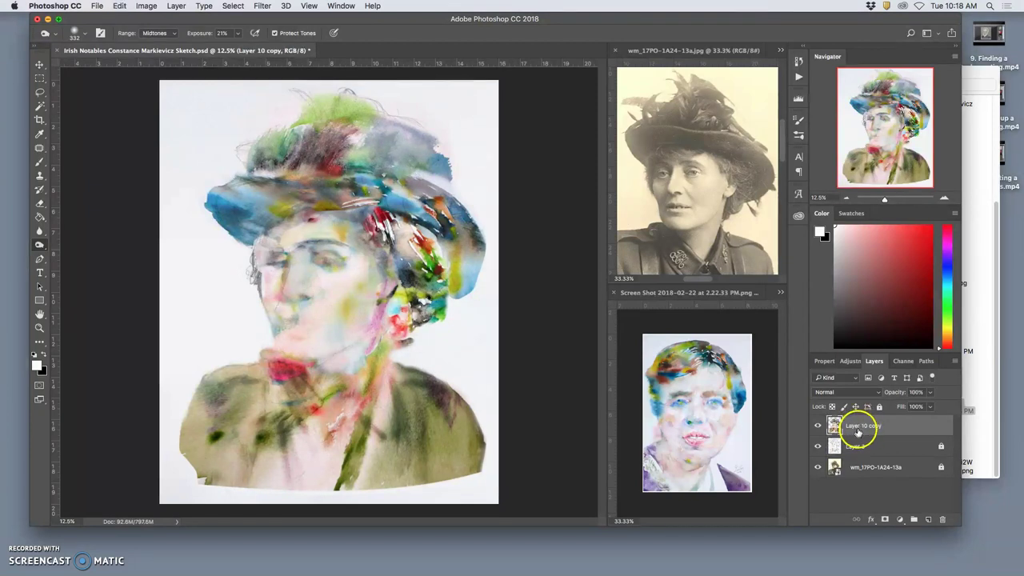
click(862, 431)
click(863, 428)
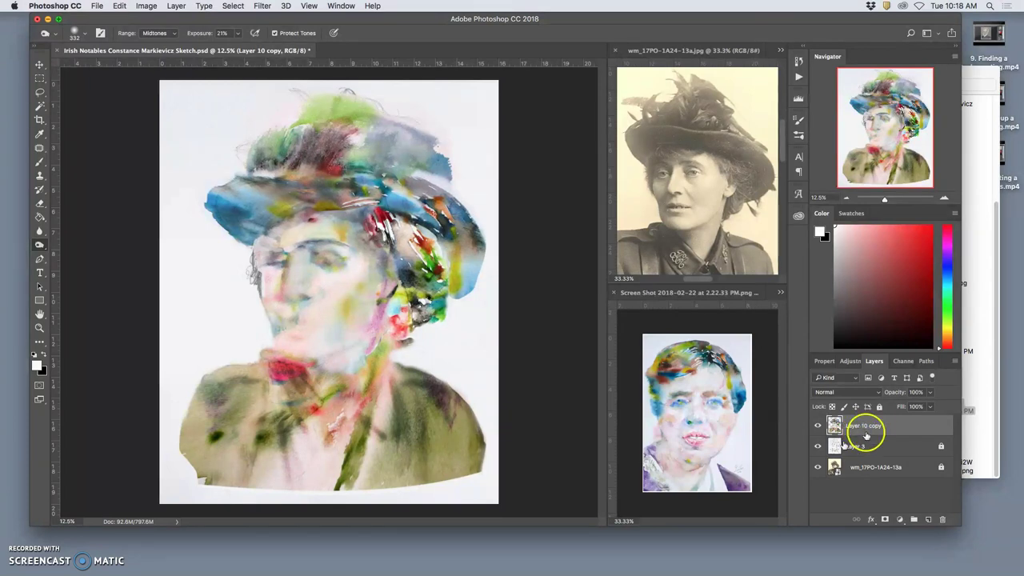
click(818, 445)
click(817, 445)
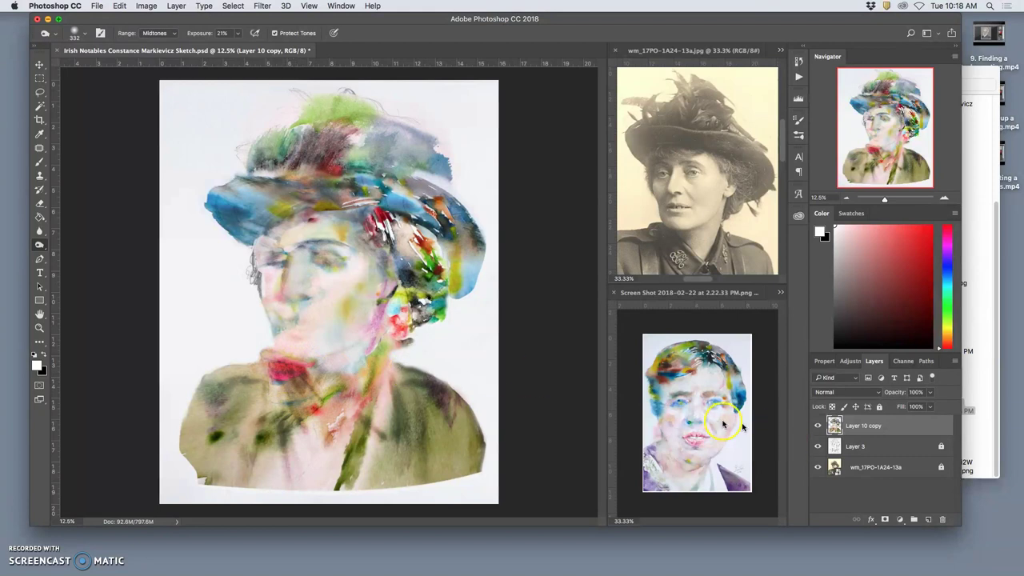
Lasso the red collar patch below the chin and copy it to a new layer.
click(40, 94)
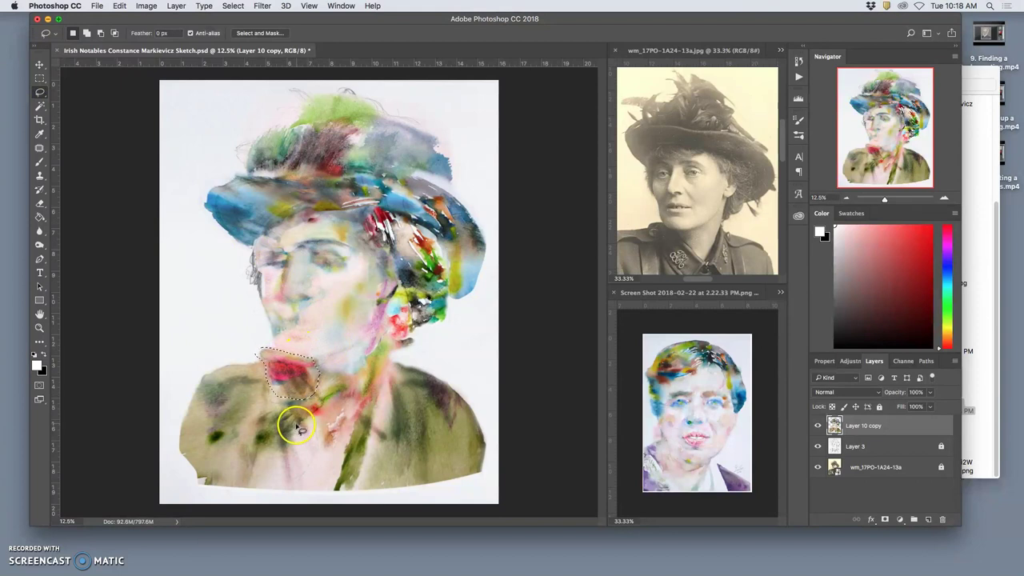
key(super+j)
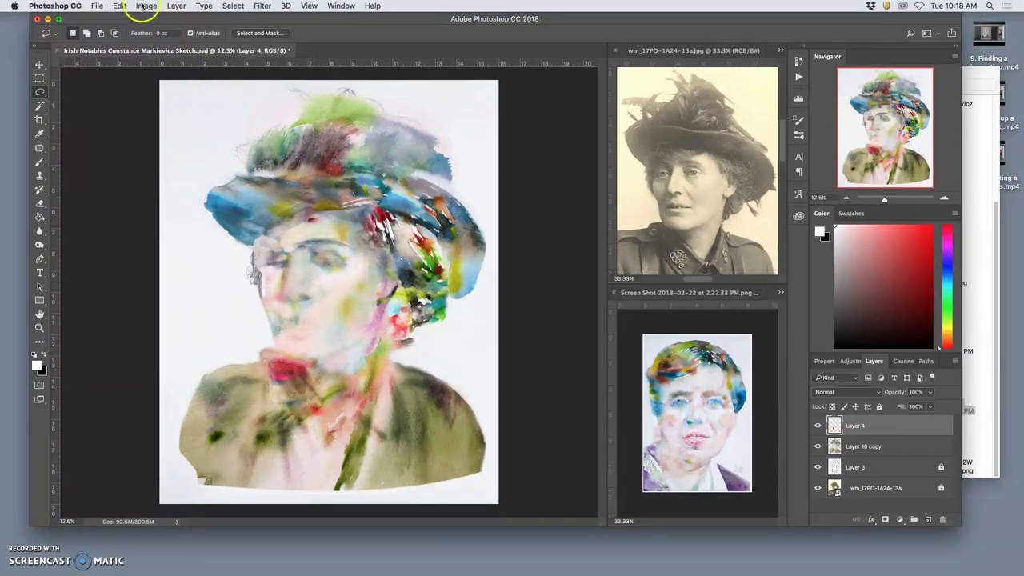
Recolor the Layer 4 collar patch with Hue/Saturation, using Hue +70, Saturation -65 and a slightly reduced Lightness.
click(143, 8)
mouse_move(153, 35)
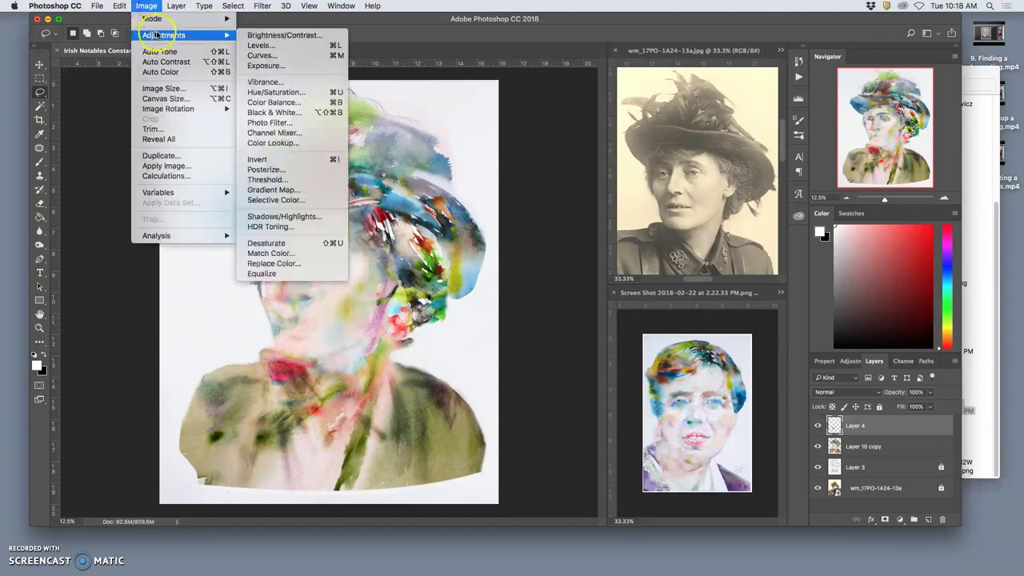
click(287, 95)
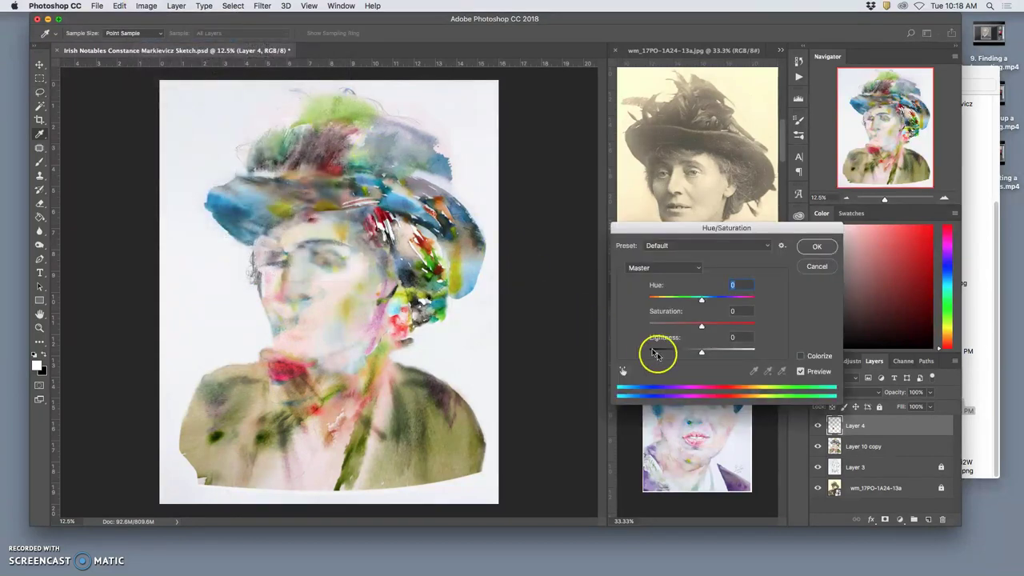
drag(702, 301, 666, 322)
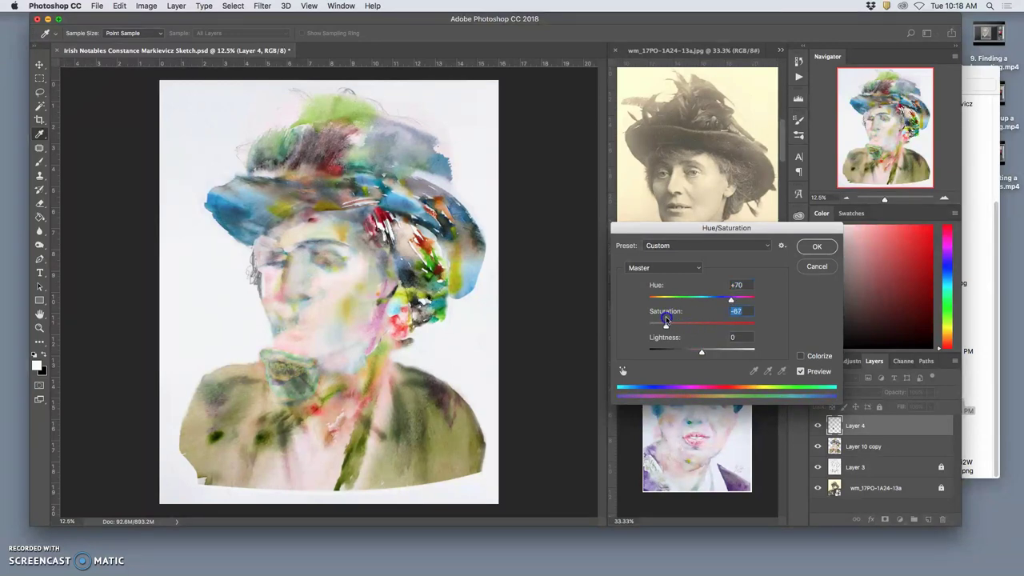
mouse_move(702, 348)
mouse_down()
mouse_move(687, 348)
mouse_move(699, 349)
mouse_up()
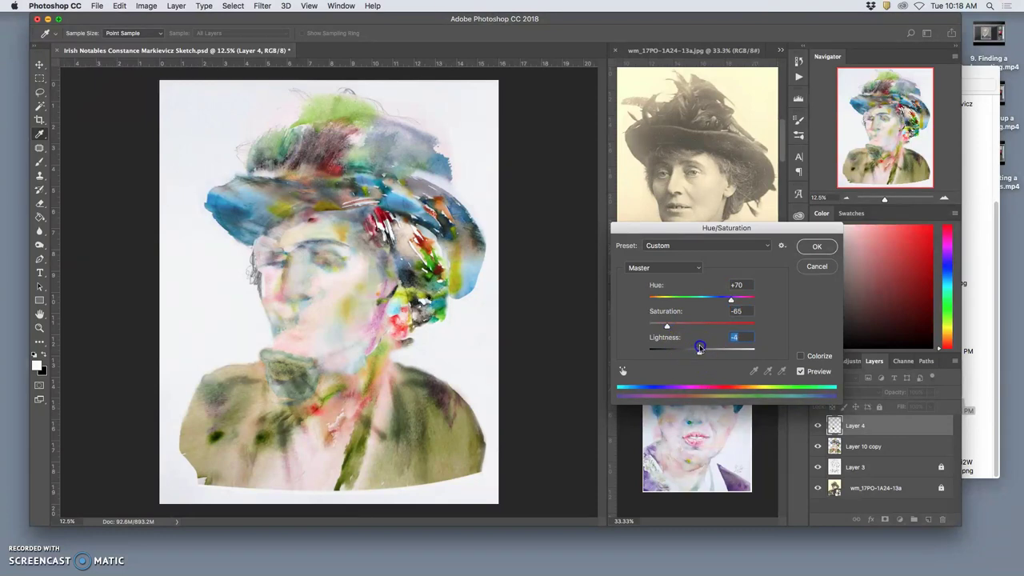
click(816, 246)
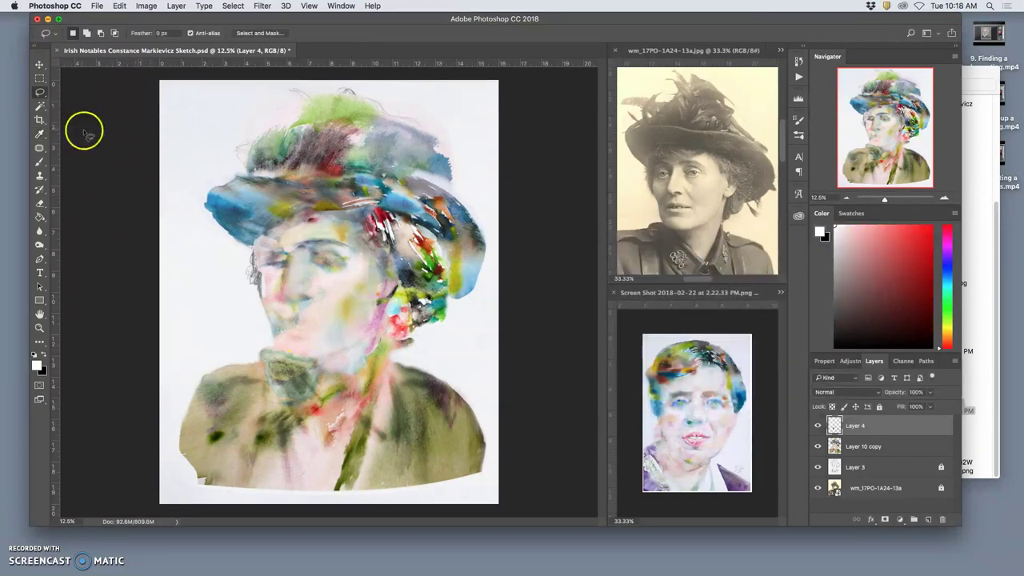
Soften the edges of the recolored collar patch with the Eraser at 60% opacity, comparing the portrait with Layer 4 hidden and shown.
click(39, 203)
click(266, 387)
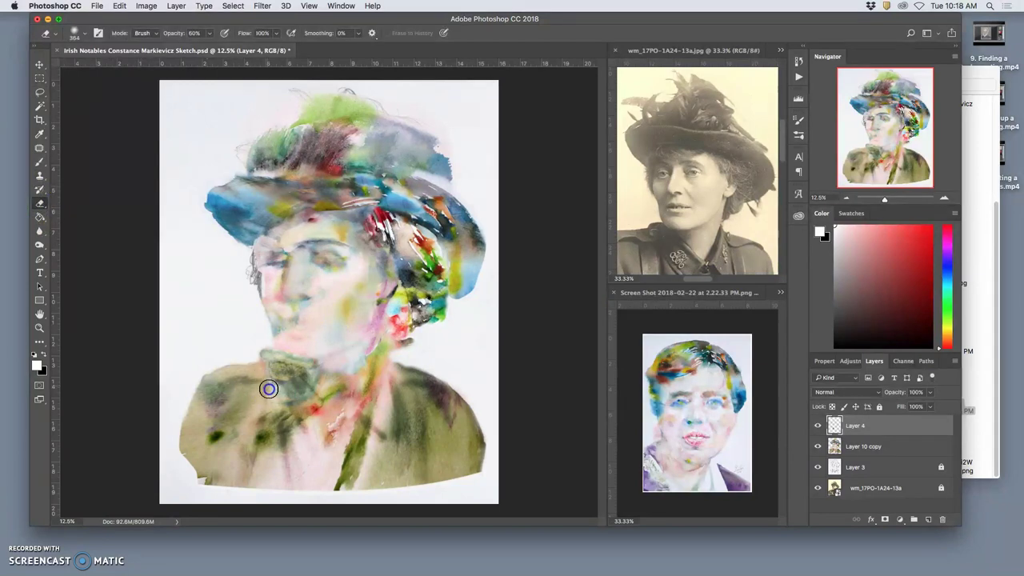
drag(314, 398, 315, 384)
click(300, 347)
click(290, 352)
drag(281, 348, 306, 355)
click(817, 426)
click(818, 426)
click(818, 425)
click(817, 426)
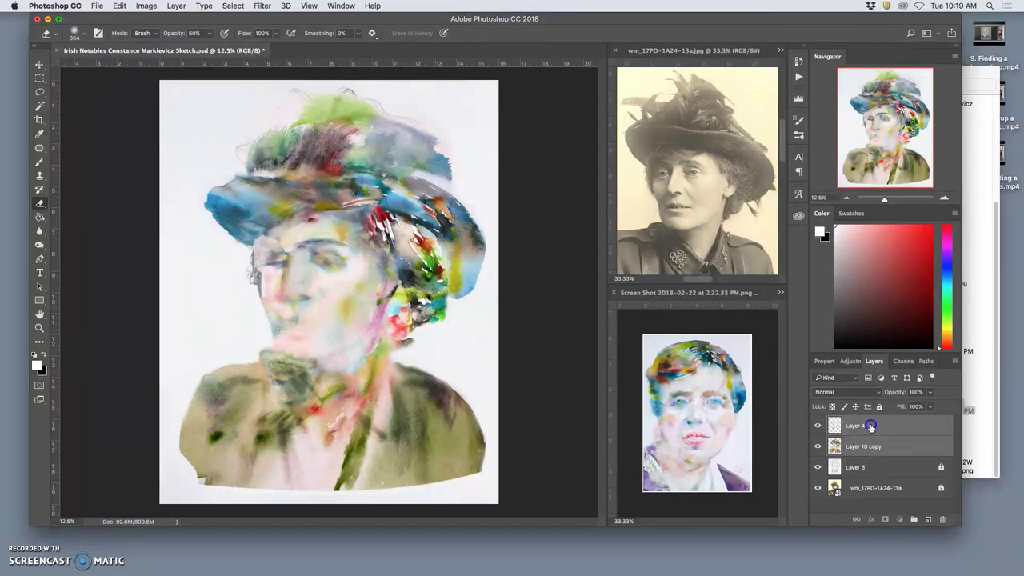
Set Layer 4 to 86% opacity and merge it with Layer 10 copy.
click(870, 426)
click(929, 393)
drag(929, 405, 920, 406)
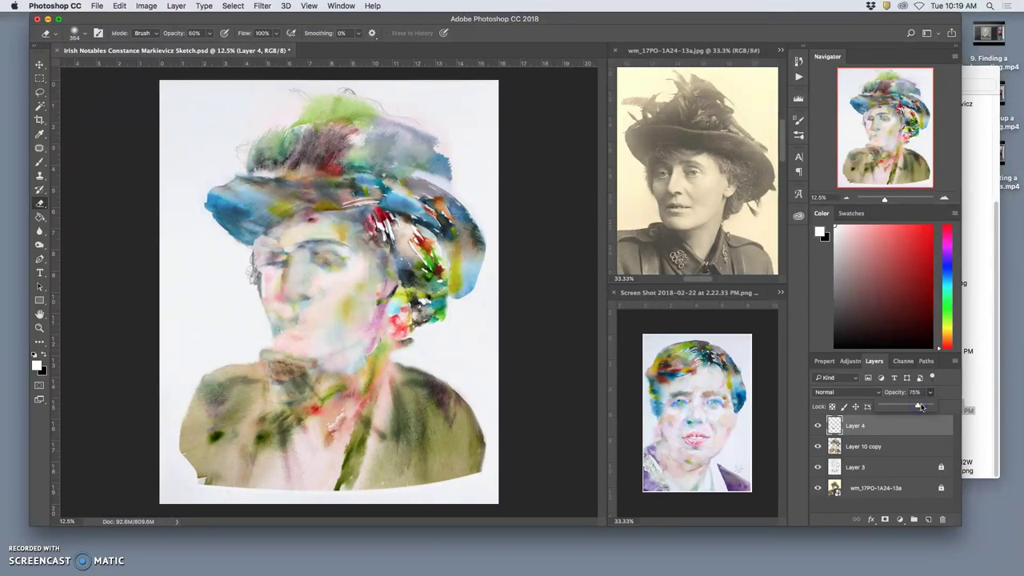
shift+click(895, 448)
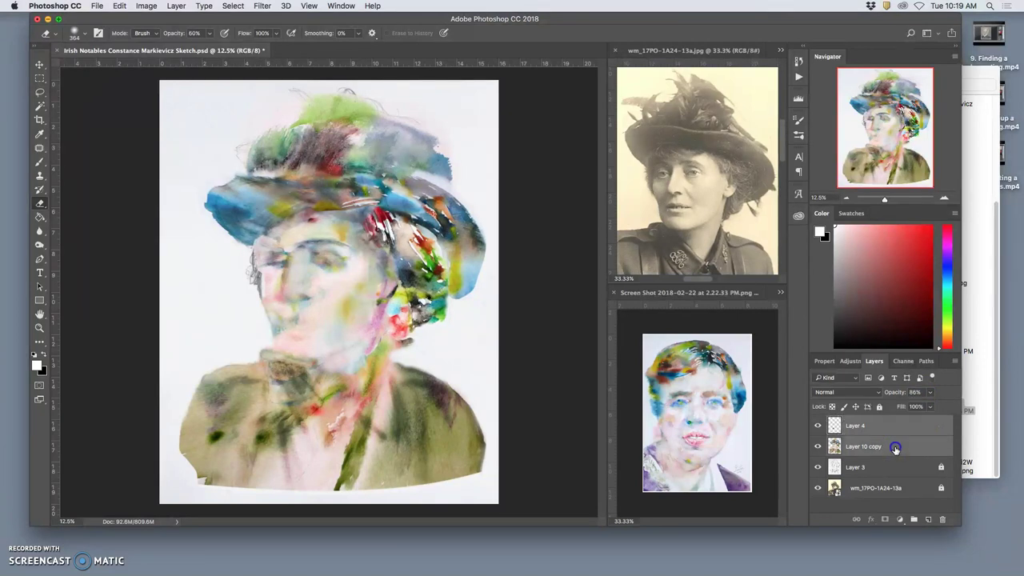
key(super+e)
Examine the merged portrait's face, collar, chest and jacket up close.
key(super+plus)
key(super+plus)
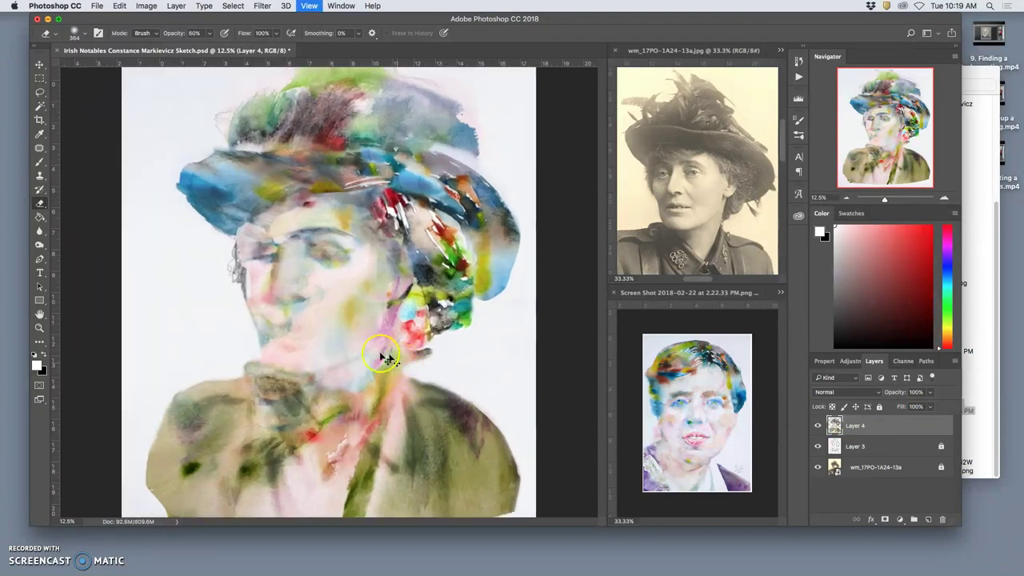
drag(317, 364, 363, 259)
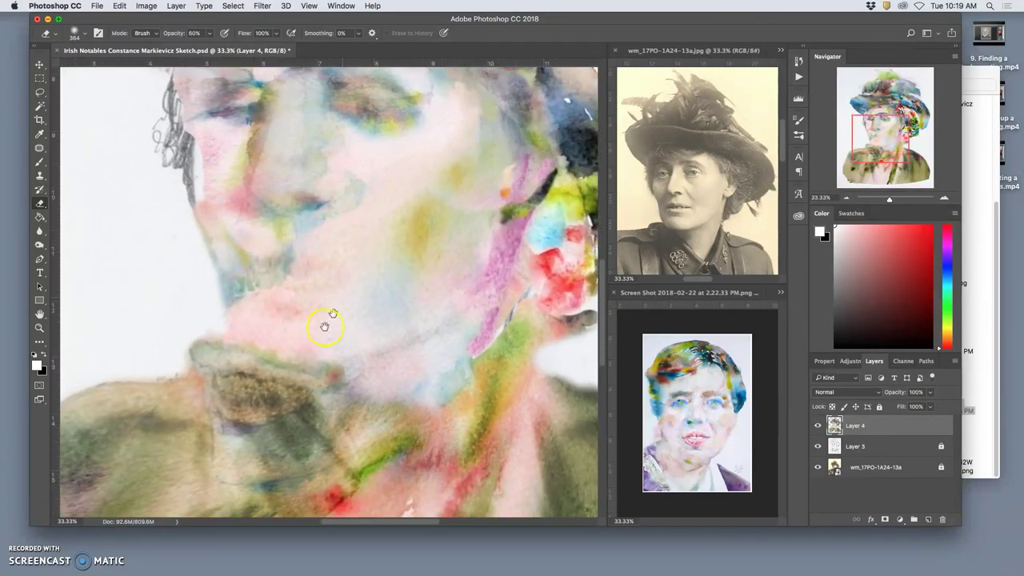
drag(325, 326, 400, 327)
scroll(400, 327, up, 5)
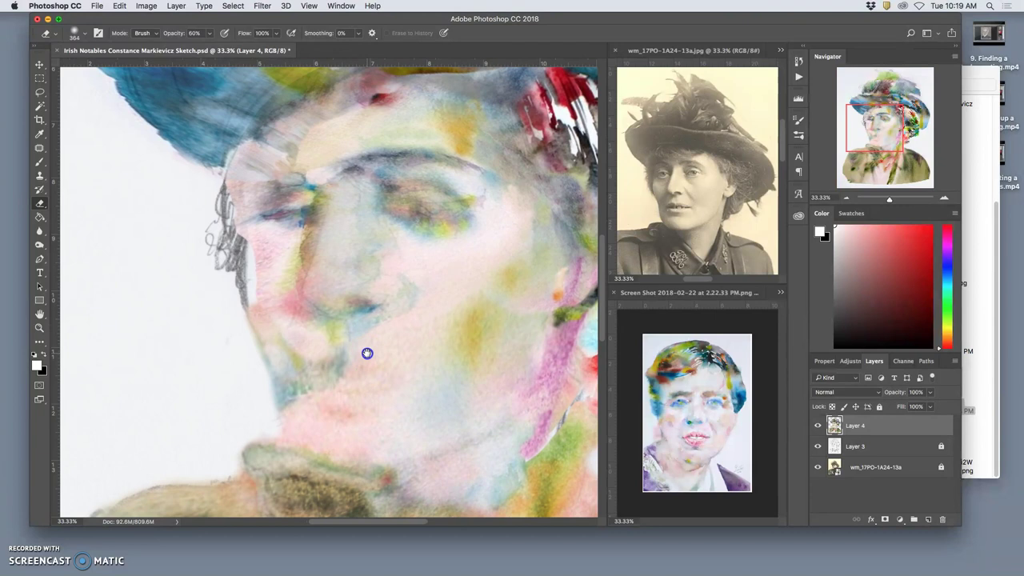
drag(511, 327, 344, 239)
drag(411, 293, 390, 294)
scroll(390, 292, down, 5)
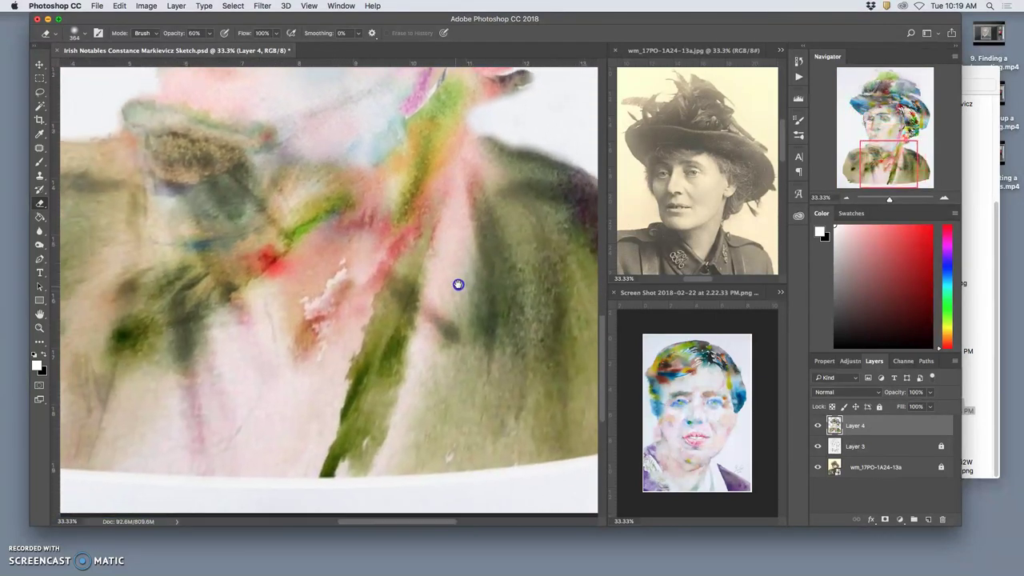
scroll(398, 297, left, 5)
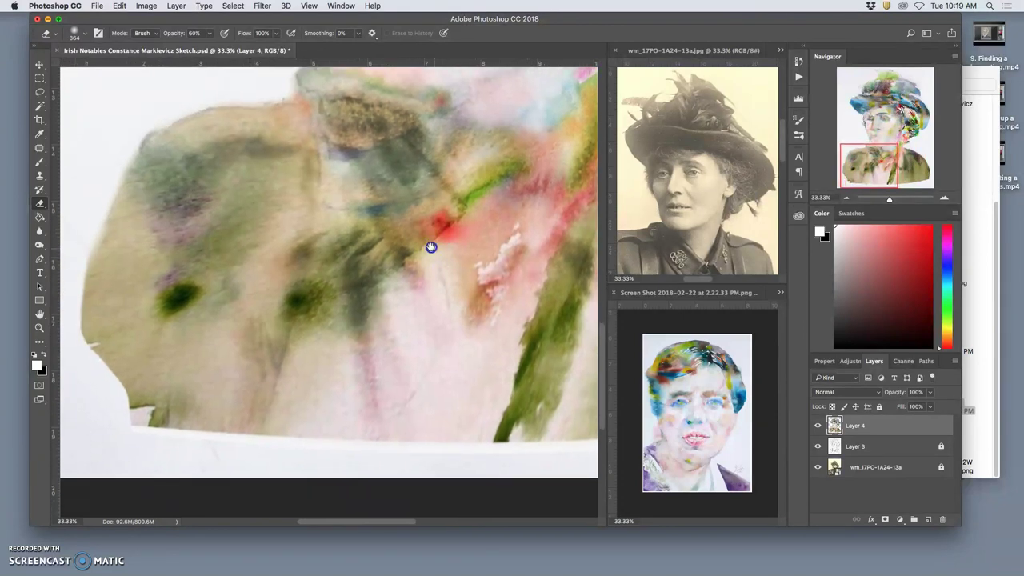
Erase the hard-cut lower edge of the jacket, including both lower corners, with the Eraser at 100% opacity.
key(super+minus)
key(super+minus)
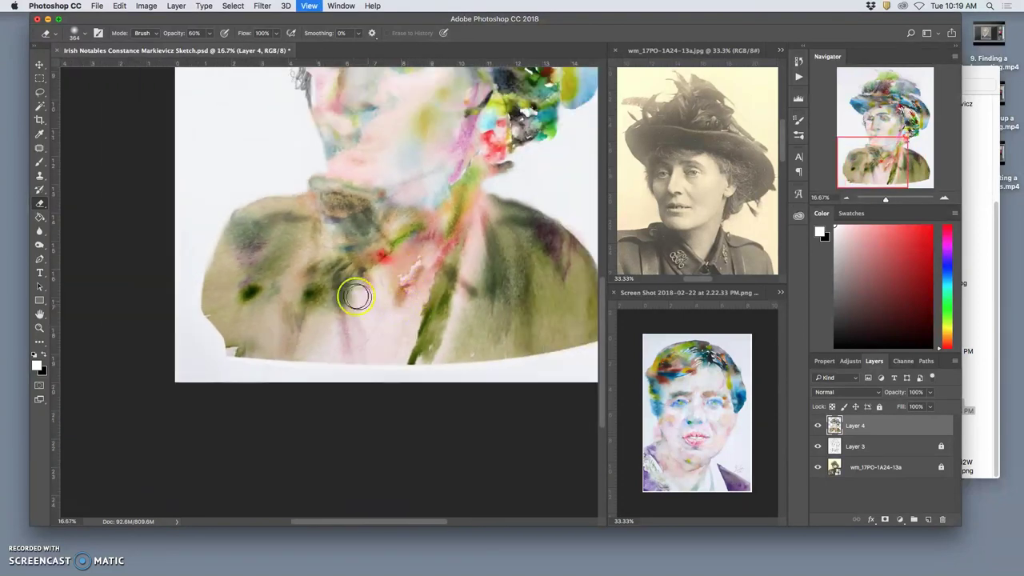
click(207, 34)
drag(228, 45, 248, 48)
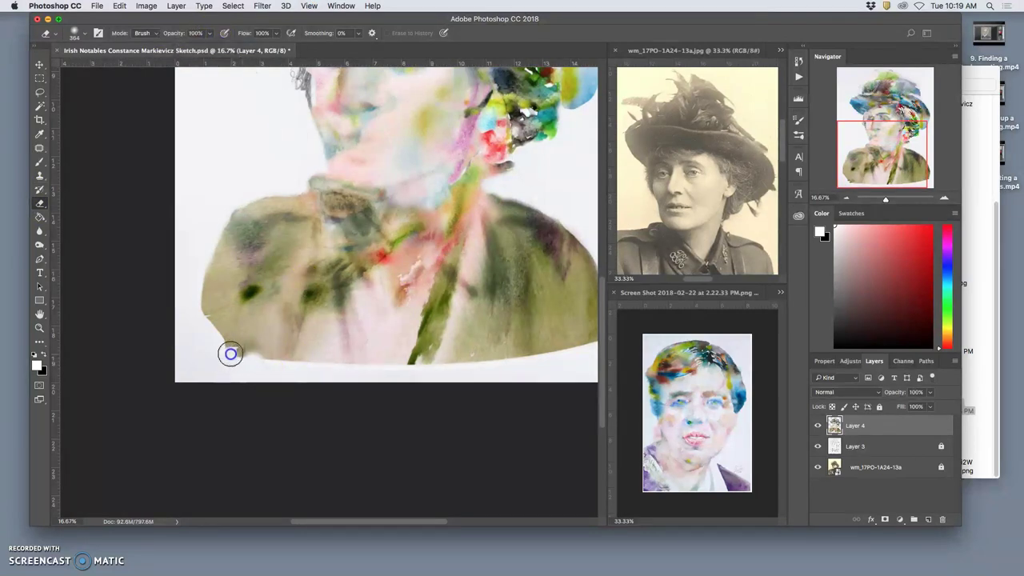
mouse_move(200, 323)
mouse_down()
mouse_move(210, 250)
mouse_move(189, 311)
mouse_move(217, 351)
mouse_up()
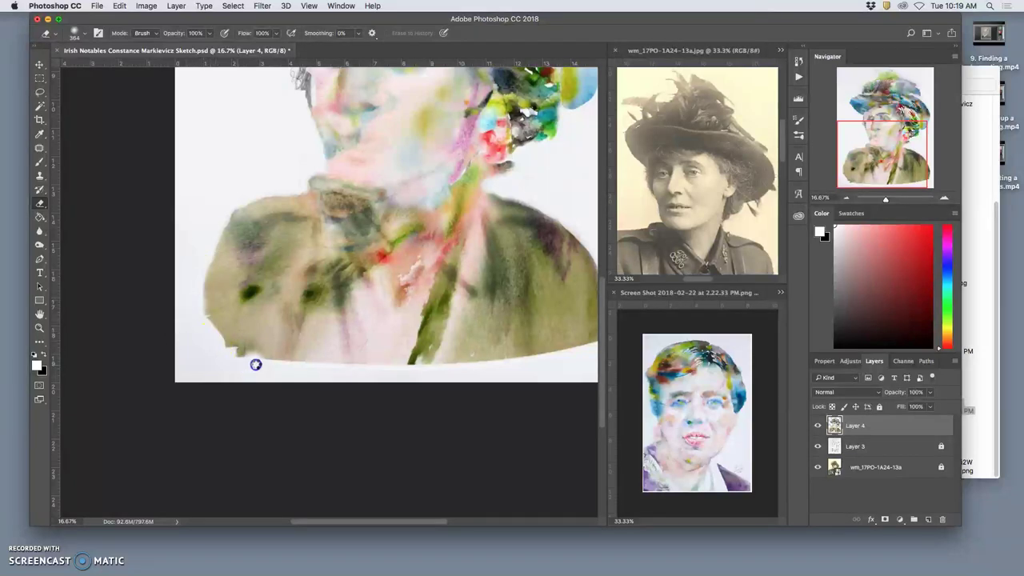
drag(280, 363, 276, 363)
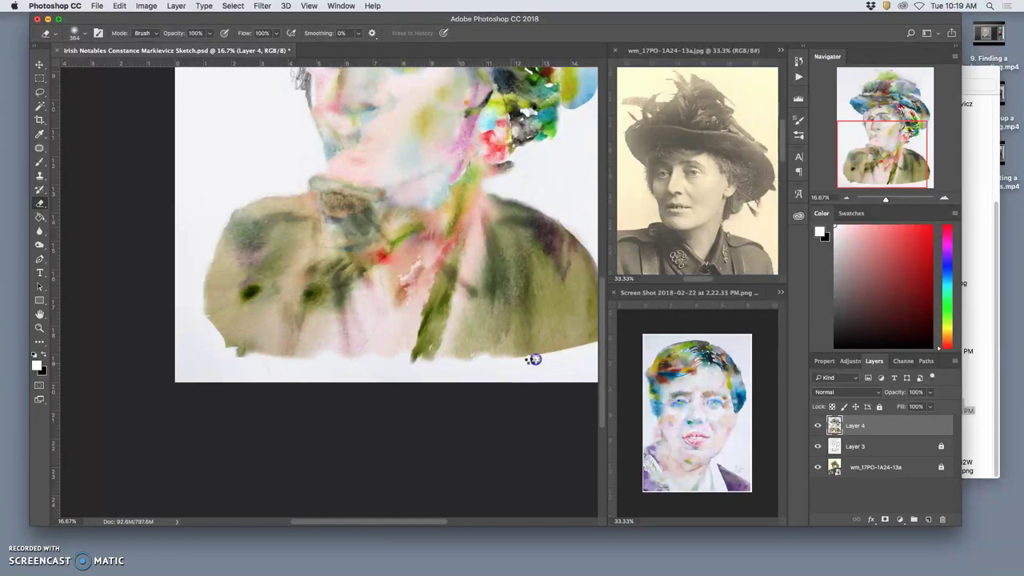
drag(549, 365, 502, 372)
drag(555, 352, 568, 333)
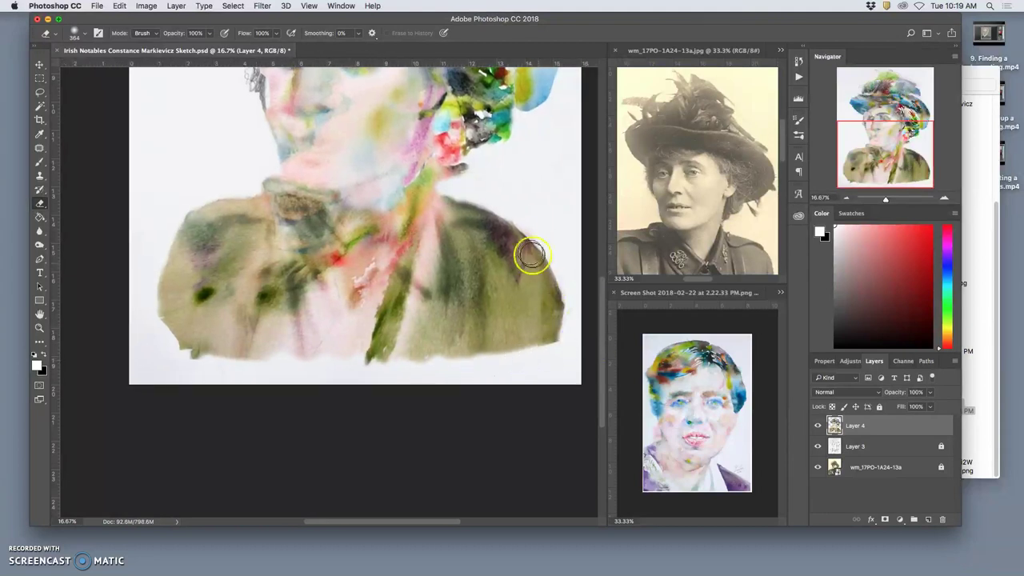
key(super+minus)
key(super+minus)
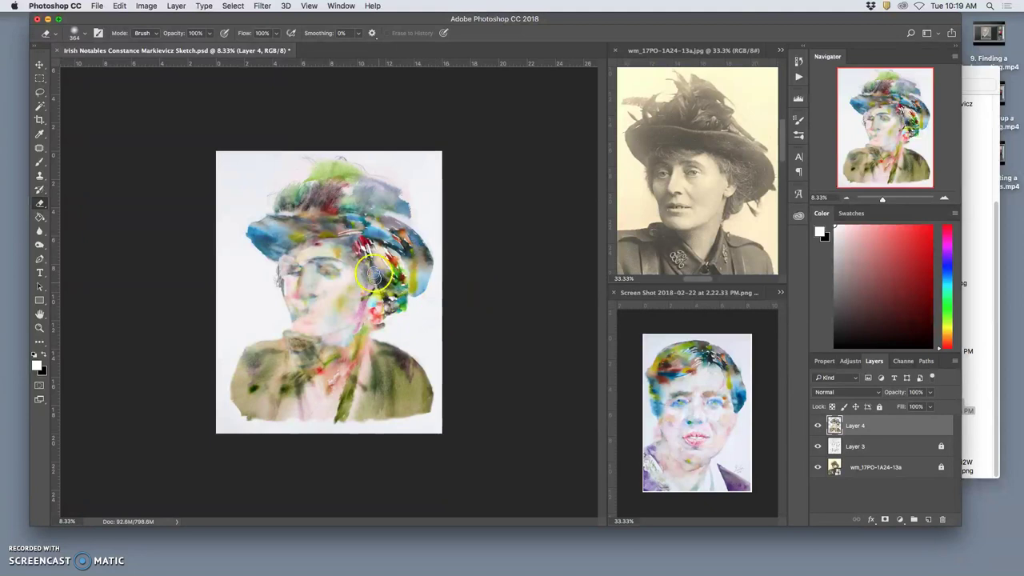
Set the Clone Stamp to a 140 px brush at 74% opacity for retouching the face.
key(super+equal)
key(super+equal)
key(super+equal)
drag(392, 290, 457, 239)
click(40, 175)
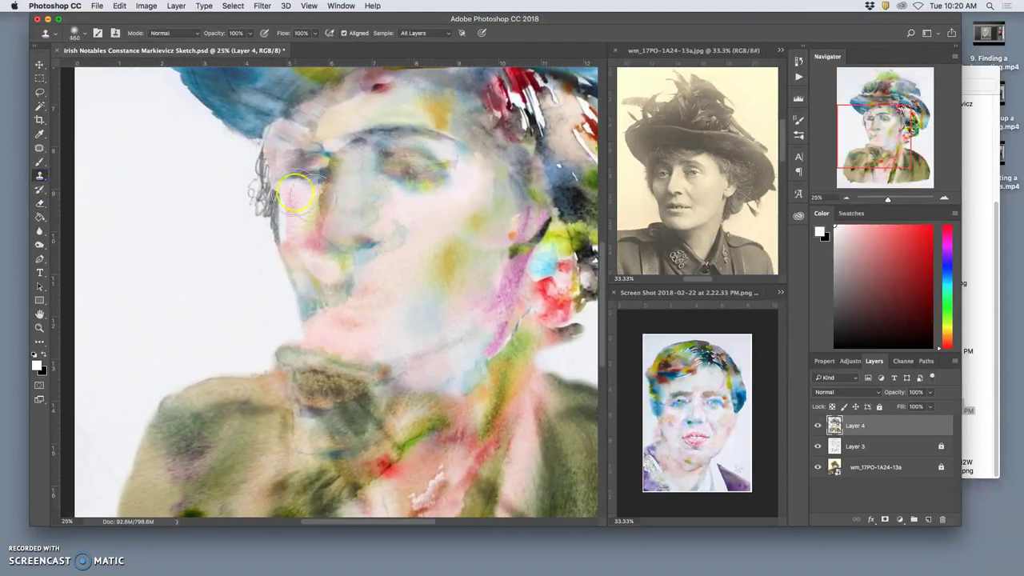
drag(453, 240, 479, 229)
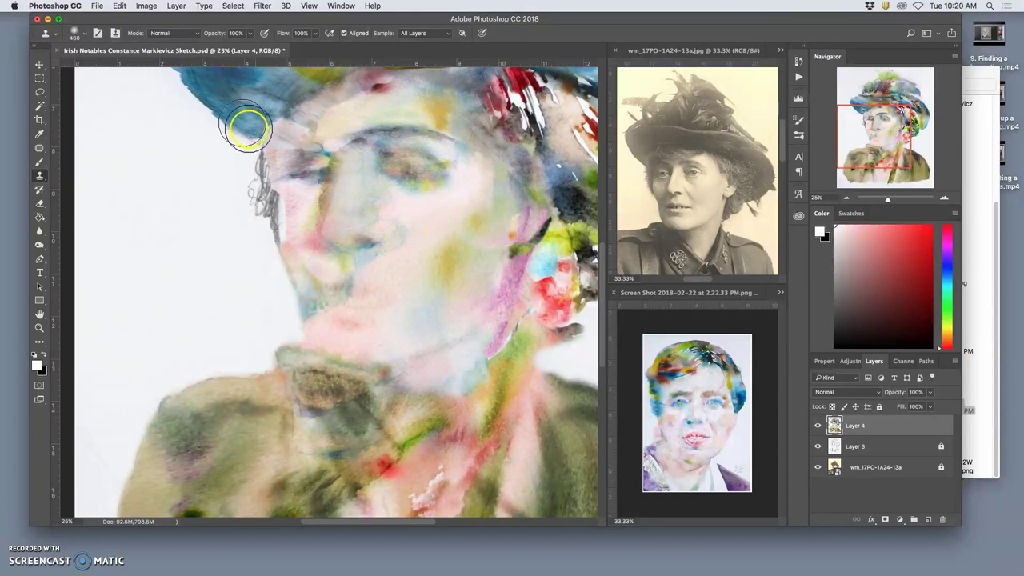
click(77, 34)
click(110, 68)
click(252, 33)
drag(236, 47, 234, 46)
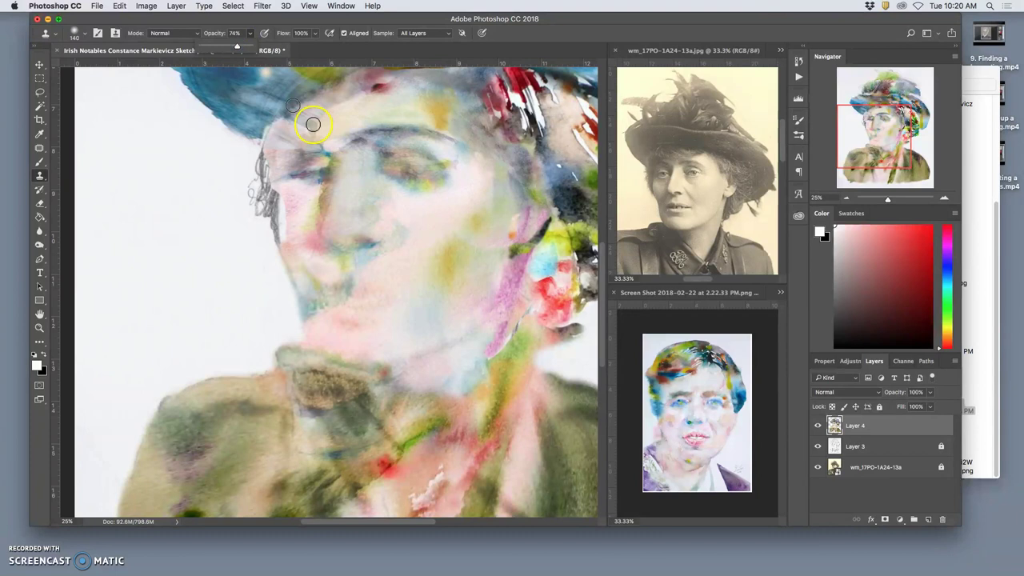
Clone pale skin tones from the cheek over the dark outline along the left edge of the face.
alt+click(443, 211)
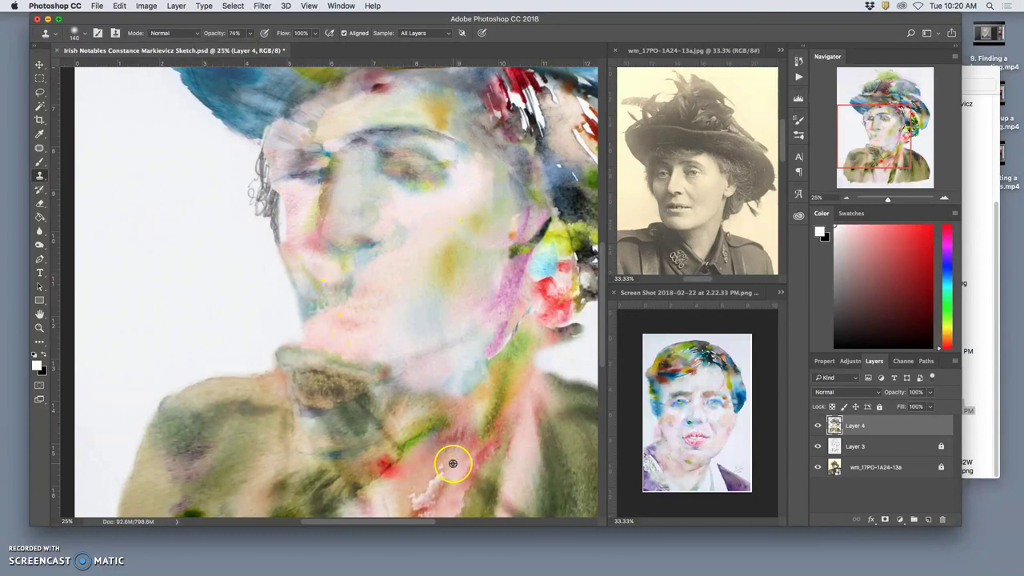
click(287, 206)
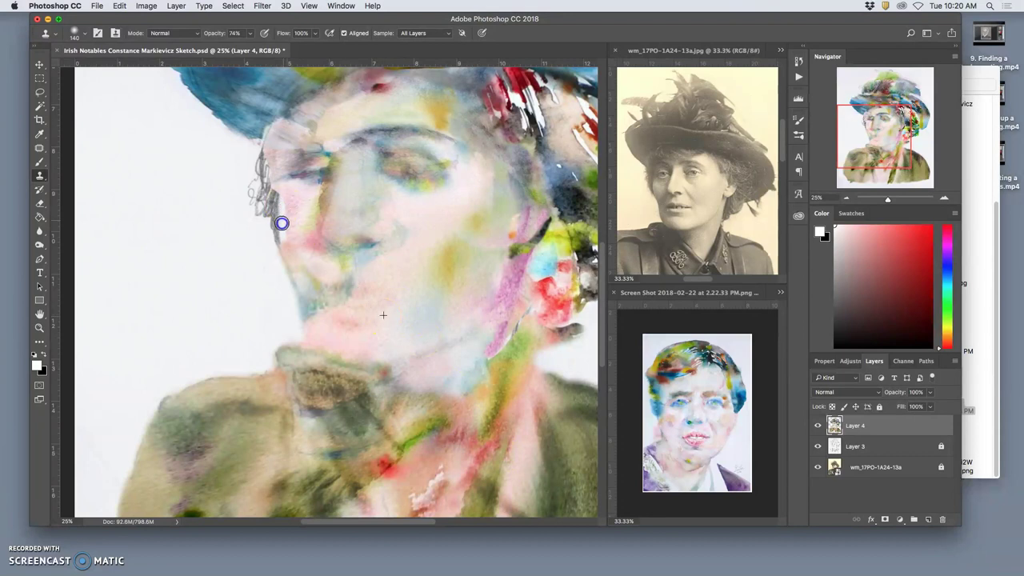
click(283, 212)
drag(481, 240, 460, 201)
mouse_move(285, 207)
mouse_down()
mouse_move(281, 238)
mouse_move(294, 254)
mouse_move(275, 215)
mouse_move(285, 252)
mouse_move(277, 183)
mouse_up()
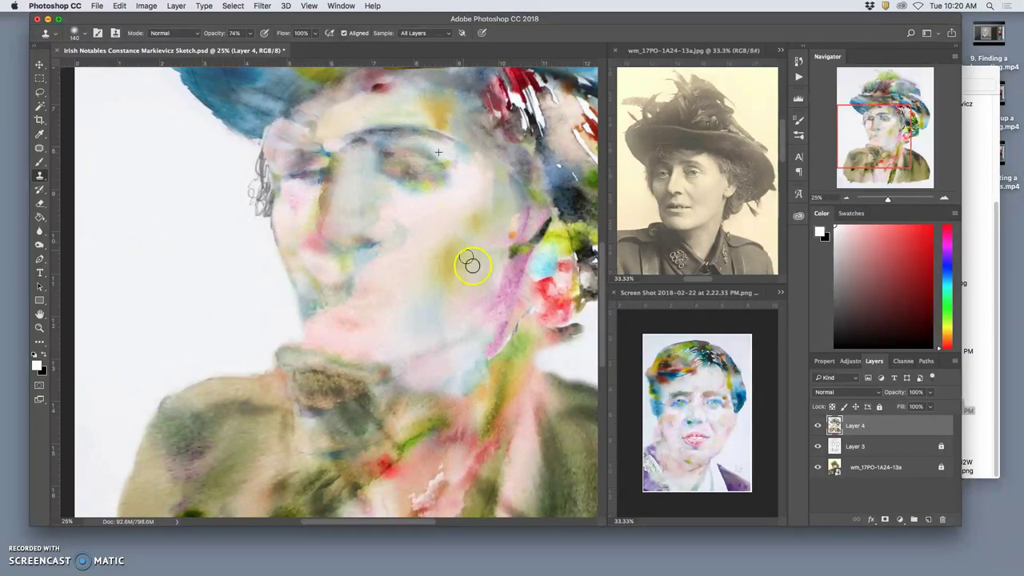
Clone the red and green hair texture from the right side over the sketched hair at the face's left edge.
click(574, 177)
mouse_move(544, 169)
mouse_down()
mouse_move(494, 246)
mouse_move(470, 232)
mouse_move(530, 235)
mouse_move(530, 258)
mouse_move(531, 248)
mouse_up()
click(181, 228)
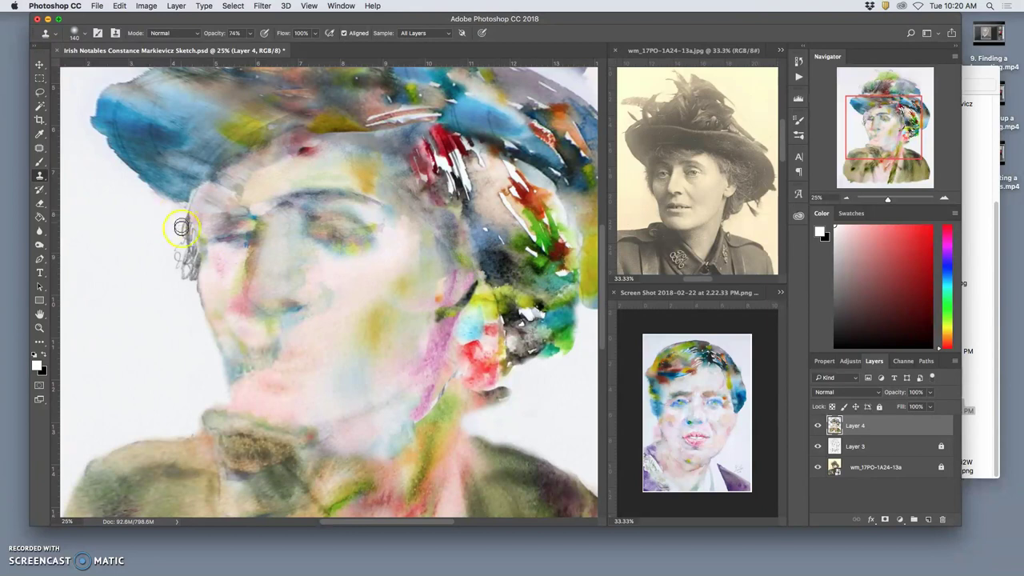
mouse_move(191, 248)
mouse_down()
mouse_move(183, 197)
mouse_move(187, 210)
mouse_move(191, 195)
mouse_move(189, 223)
mouse_move(196, 187)
mouse_move(190, 239)
mouse_move(204, 188)
mouse_move(194, 244)
mouse_move(208, 176)
mouse_move(193, 196)
mouse_up()
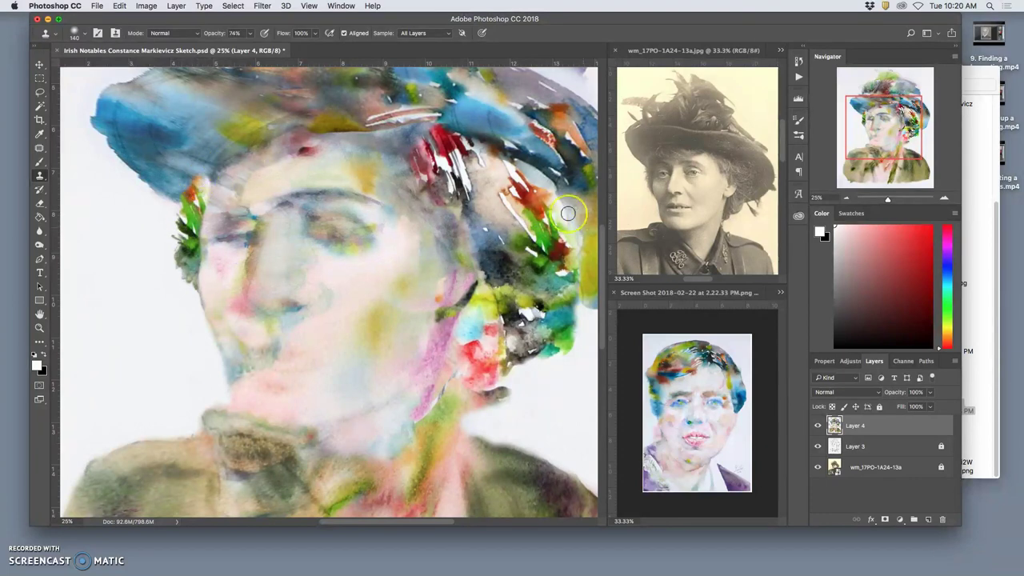
Sample the red strands beside the right temple and clone them over the neighboring hair beneath the hat brim.
scroll(457, 218, down, 5)
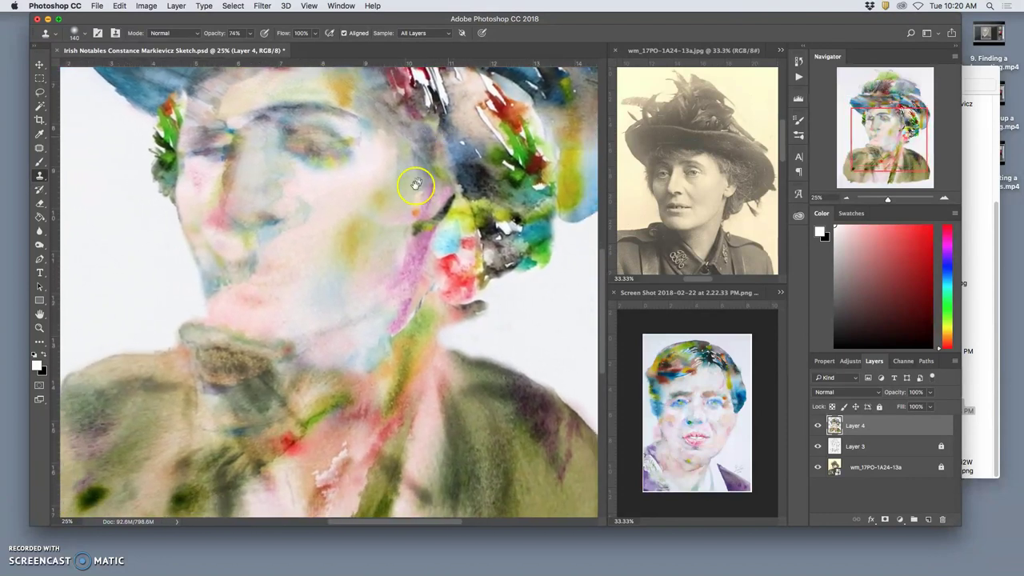
drag(284, 272, 318, 407)
drag(339, 244, 311, 292)
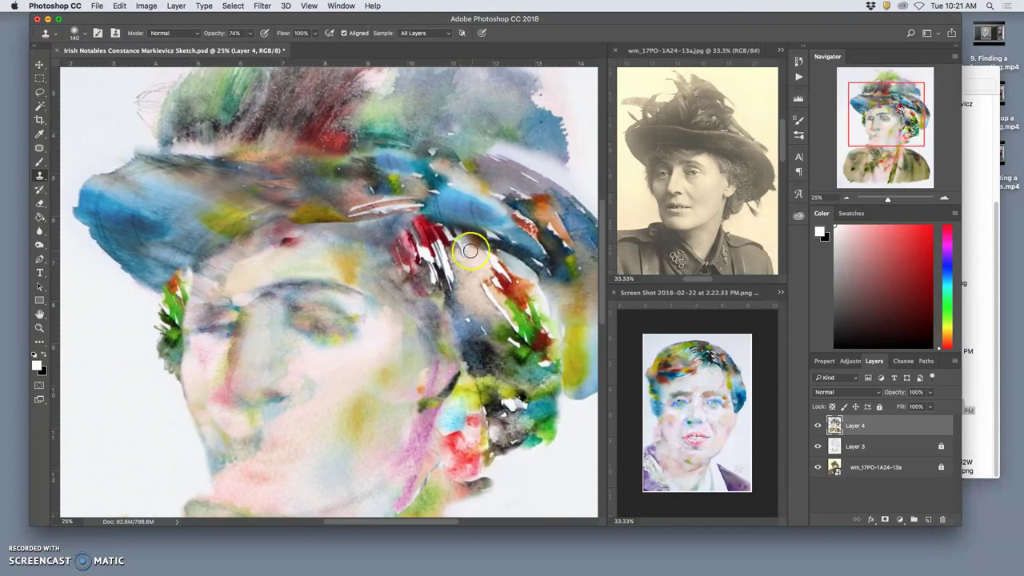
alt+click(406, 238)
click(425, 234)
click(428, 261)
click(451, 289)
Clone a red-and-white strand of hair hanging below the right side of the hat brim.
alt+click(396, 254)
drag(463, 308, 377, 228)
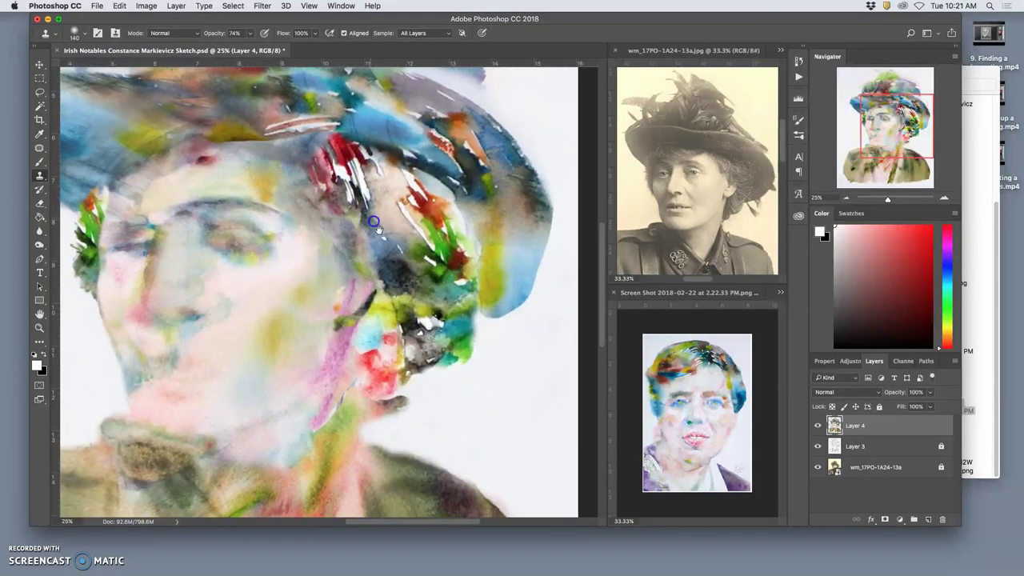
mouse_move(494, 365)
mouse_down()
mouse_move(518, 399)
mouse_move(500, 355)
mouse_move(526, 399)
mouse_move(531, 389)
mouse_move(496, 353)
mouse_move(543, 392)
mouse_move(490, 353)
mouse_up()
mouse_move(478, 311)
mouse_down()
mouse_move(487, 358)
mouse_move(472, 304)
mouse_move(485, 351)
mouse_move(477, 304)
mouse_move(512, 302)
mouse_up()
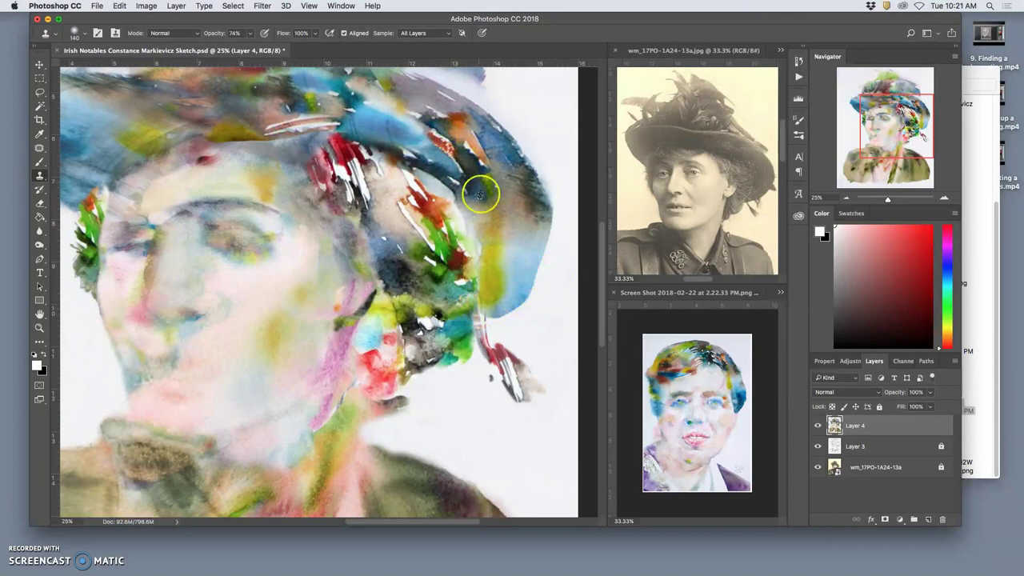
Clone the red and green hair texture and some yellow tones onto the green and grey-blue feathers on top of the hat.
scroll(420, 279, up, 5)
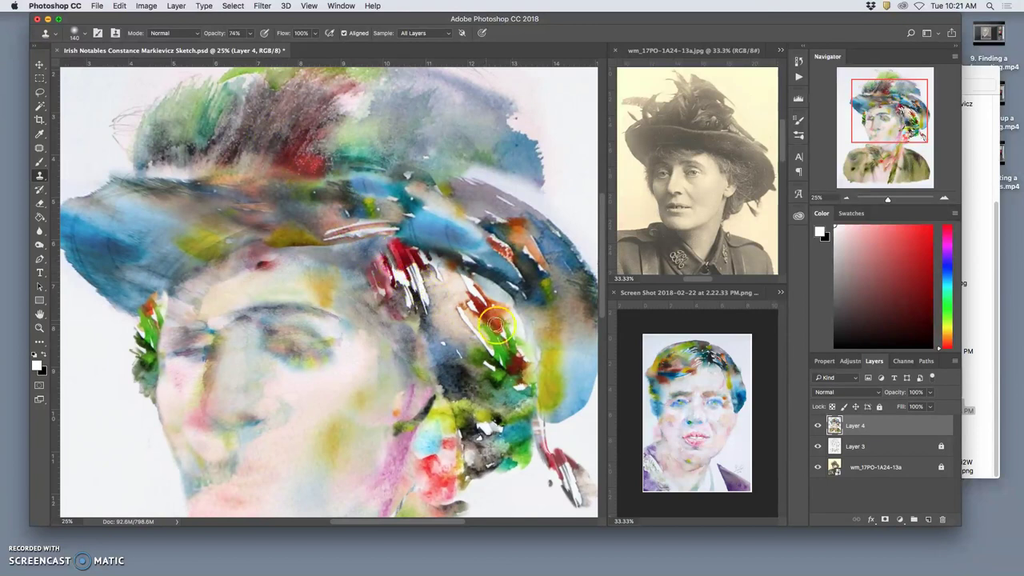
scroll(400, 240, up, 5)
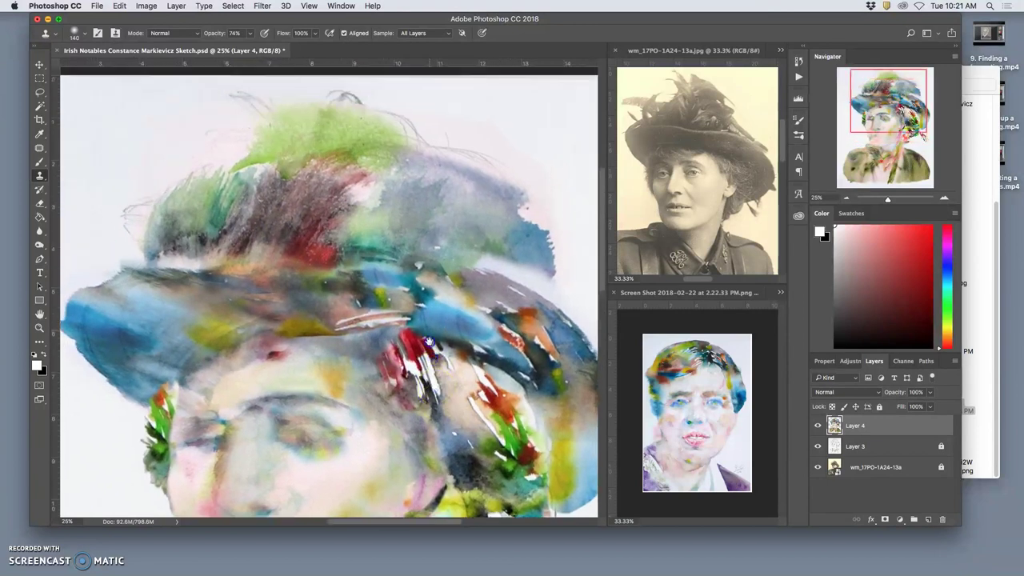
mouse_move(375, 210)
mouse_down()
mouse_move(365, 213)
mouse_move(365, 174)
mouse_move(390, 174)
mouse_up()
drag(388, 221, 396, 229)
mouse_move(434, 189)
mouse_down()
mouse_move(396, 240)
mouse_move(393, 222)
mouse_move(366, 210)
mouse_move(370, 200)
mouse_up()
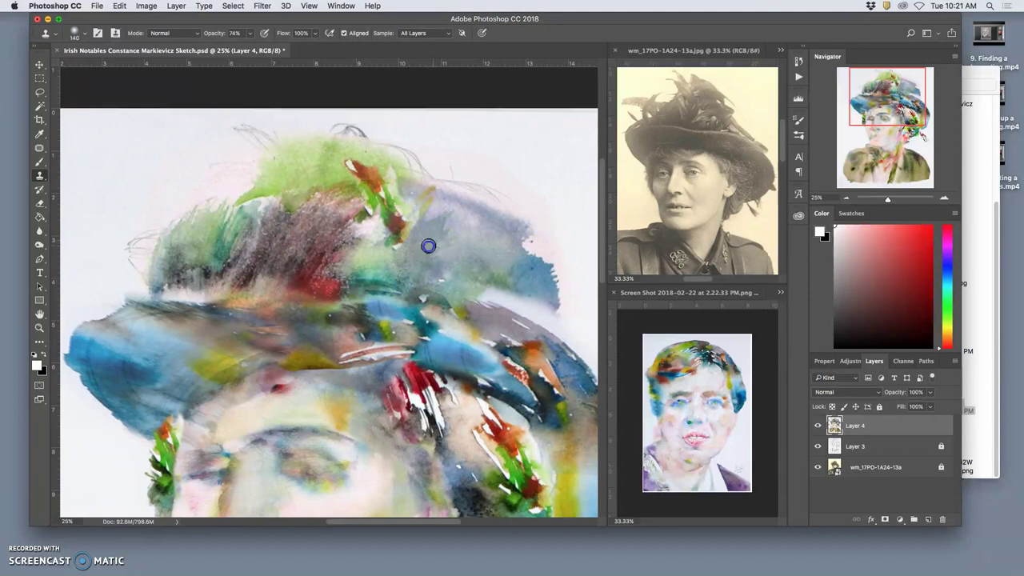
mouse_move(451, 216)
mouse_down()
mouse_move(433, 265)
mouse_move(462, 251)
mouse_up()
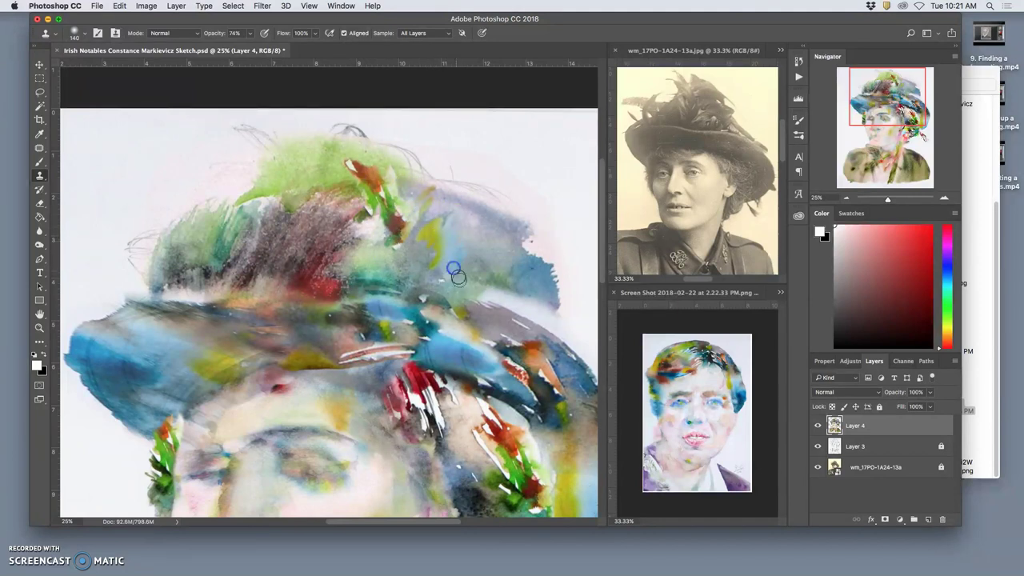
Sample the red and green hair strands, clone them along the left edge of the hat feathers, and compare before and after.
alt+click(533, 379)
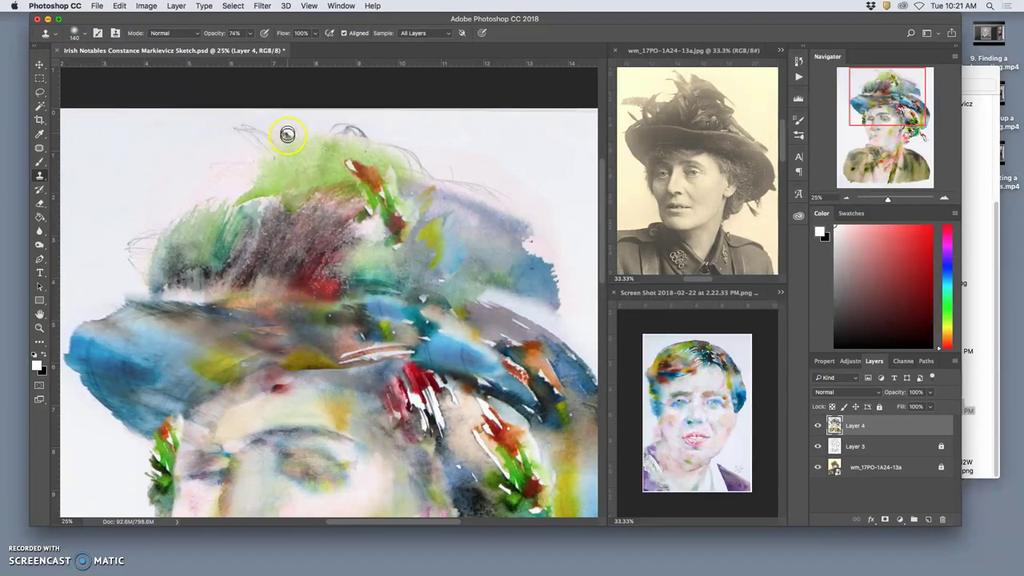
click(422, 437)
mouse_move(422, 438)
mouse_down()
mouse_move(431, 413)
mouse_move(485, 458)
mouse_move(503, 476)
mouse_up()
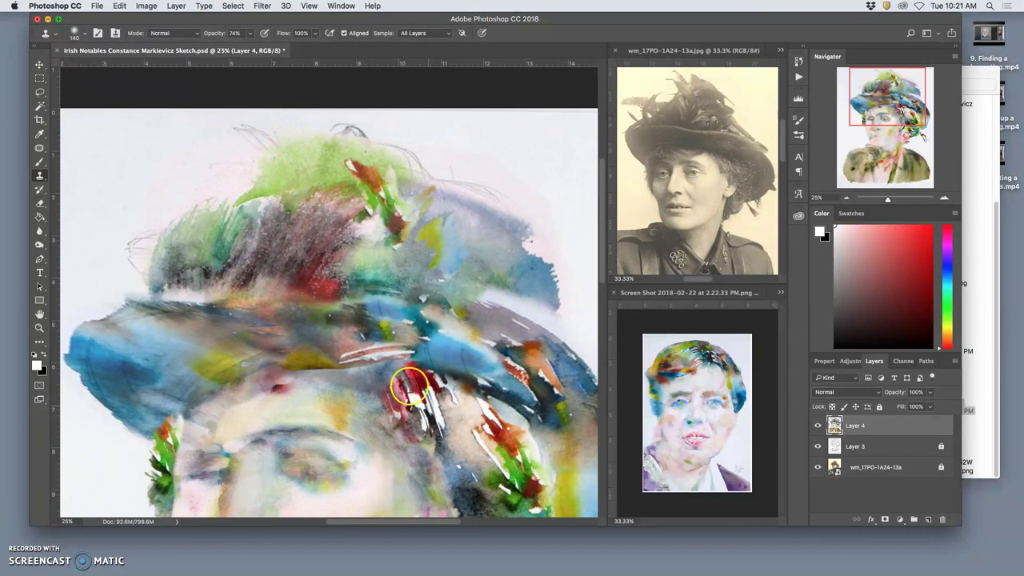
mouse_move(231, 209)
mouse_down()
mouse_move(203, 184)
mouse_move(218, 183)
mouse_move(179, 185)
mouse_move(206, 200)
mouse_move(211, 179)
mouse_move(240, 174)
mouse_move(245, 202)
mouse_move(250, 186)
mouse_move(242, 201)
mouse_up()
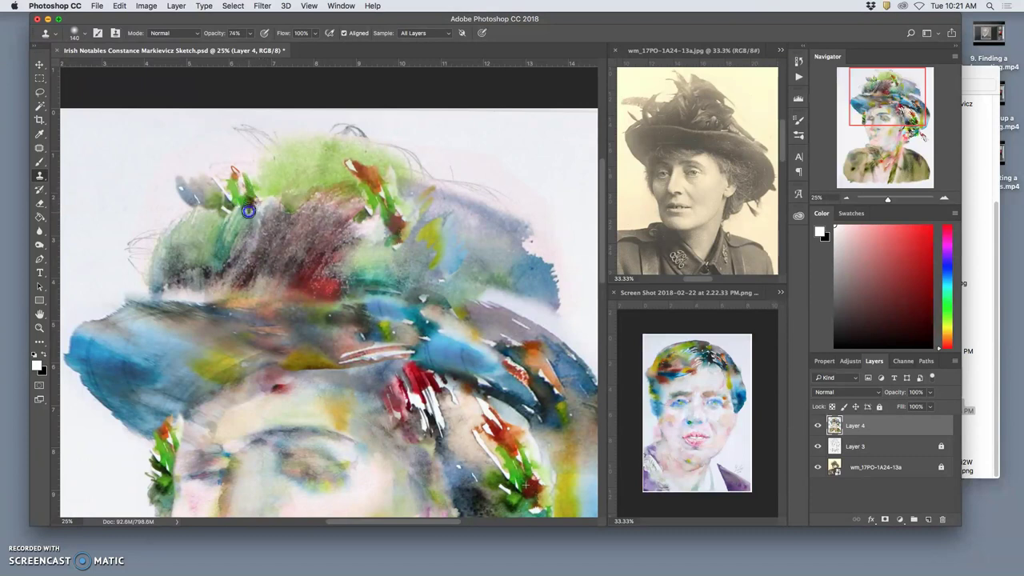
mouse_move(255, 206)
mouse_down()
mouse_move(313, 161)
mouse_move(275, 189)
mouse_move(296, 191)
mouse_move(275, 182)
mouse_move(281, 162)
mouse_move(291, 189)
mouse_up()
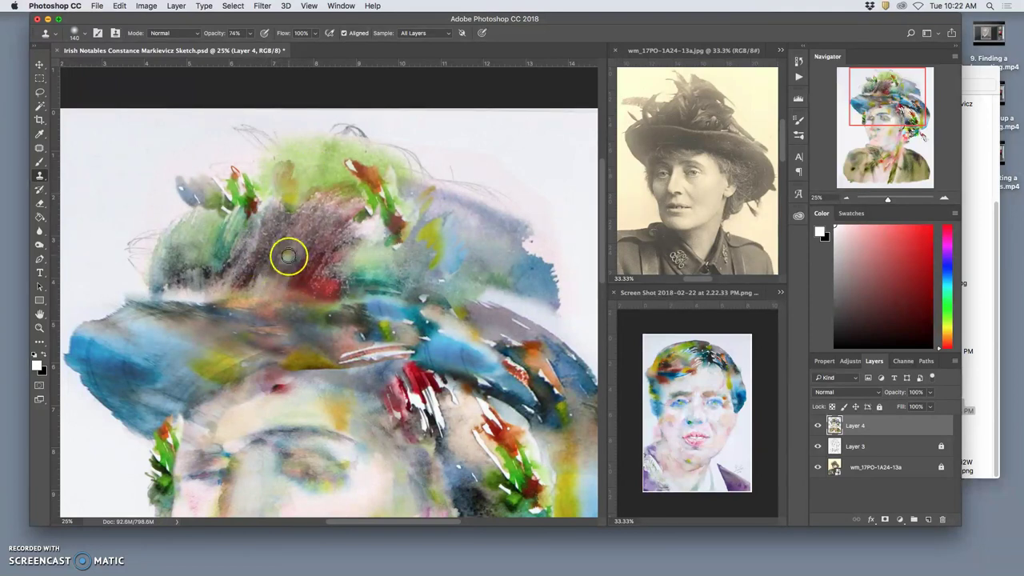
key(super+minus)
key(super+z)
key(super+z)
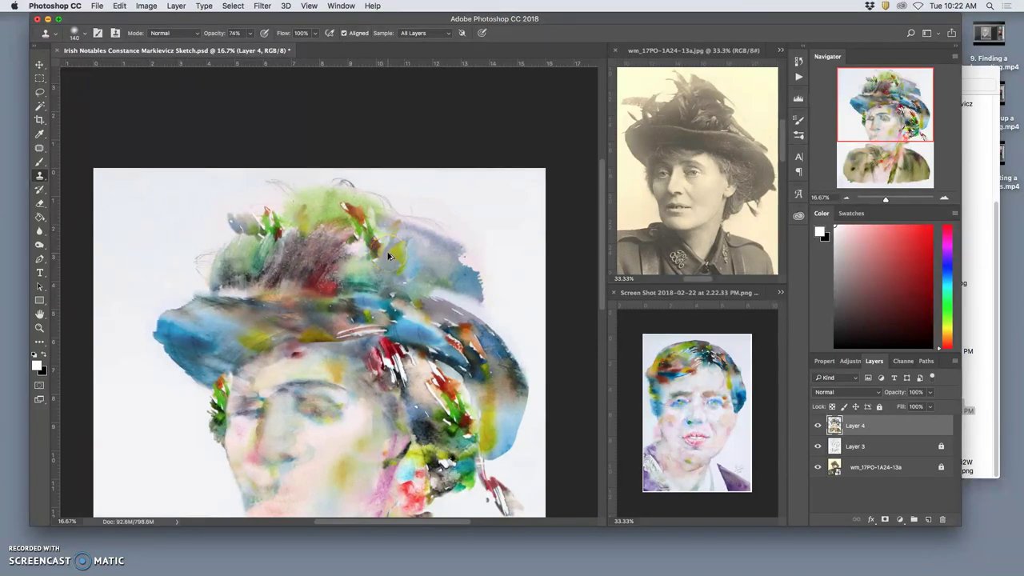
Sample the red-and-white strands beside the temple and clone them as a pointed feather at the upper left of the plume.
drag(379, 281, 377, 264)
mouse_move(493, 387)
mouse_down()
mouse_move(466, 438)
mouse_move(429, 415)
mouse_move(411, 398)
mouse_up()
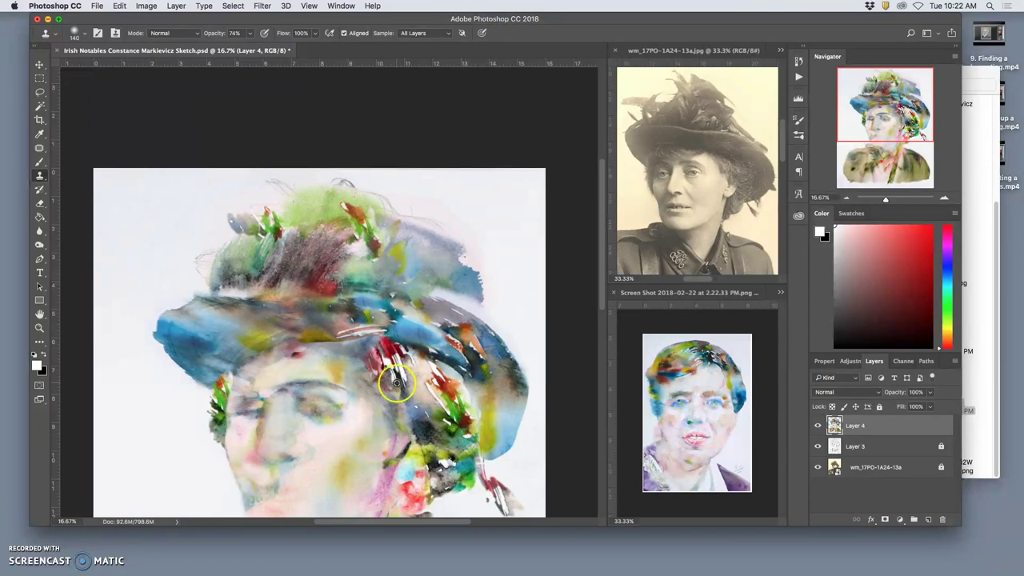
mouse_move(312, 205)
mouse_down()
mouse_move(297, 217)
mouse_move(308, 212)
mouse_move(296, 199)
mouse_up()
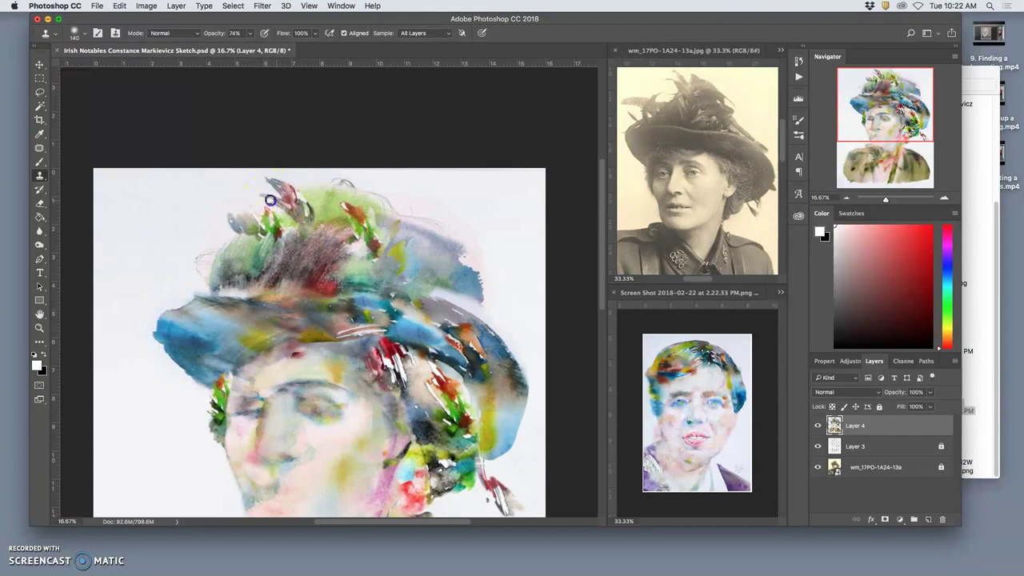
alt+click(342, 279)
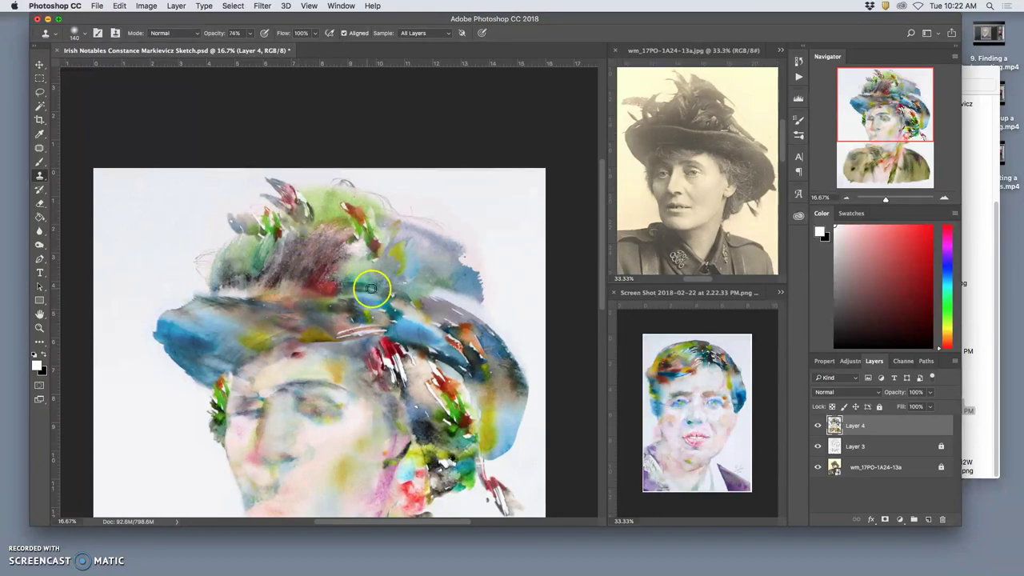
key(super+minus)
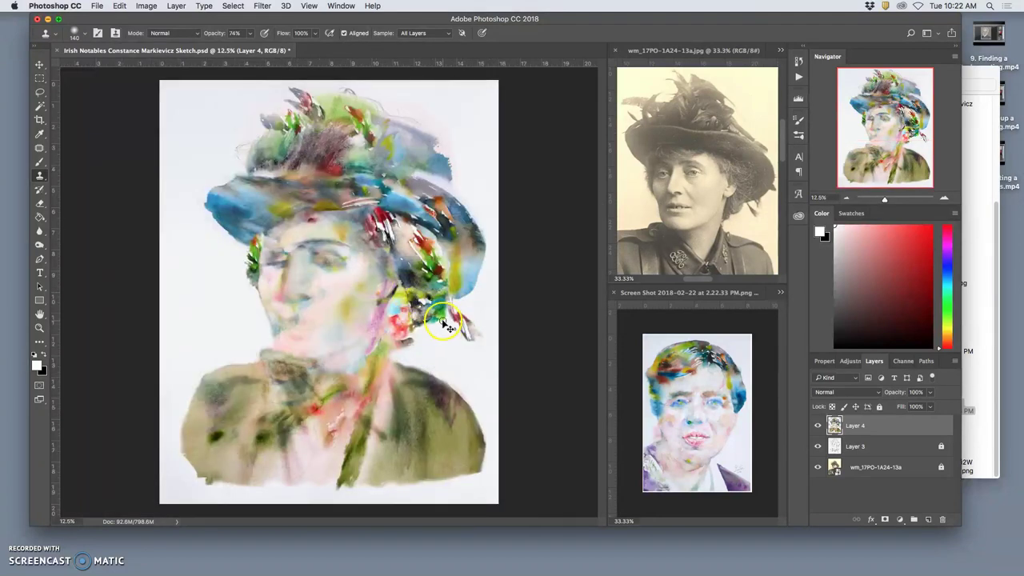
Compare the painting with Layer 4 hidden and shown, and clone red and white strands onto the right side of the hat brim.
click(817, 426)
click(817, 426)
alt+click(361, 243)
drag(396, 188, 409, 216)
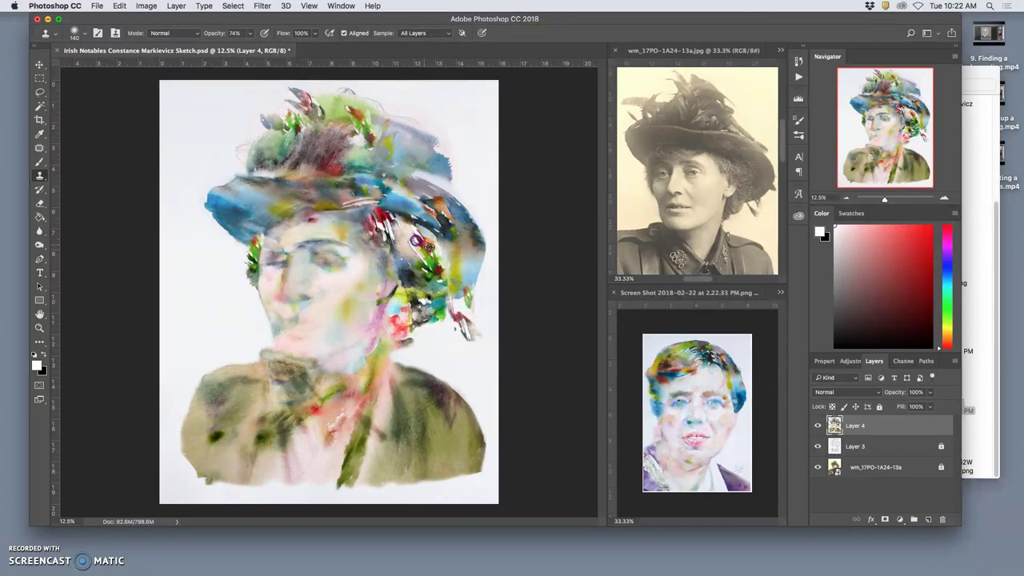
drag(471, 261, 475, 263)
click(302, 318)
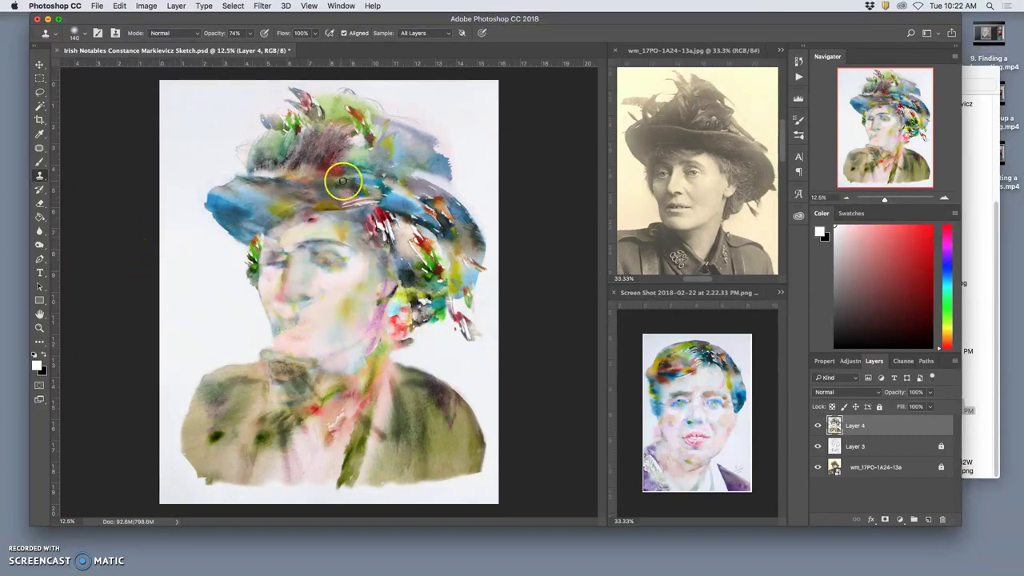
Clone small touches of painted texture along the base of the dark feathers and check the result with Layer 4 hidden and shown.
drag(303, 166, 303, 159)
click(314, 163)
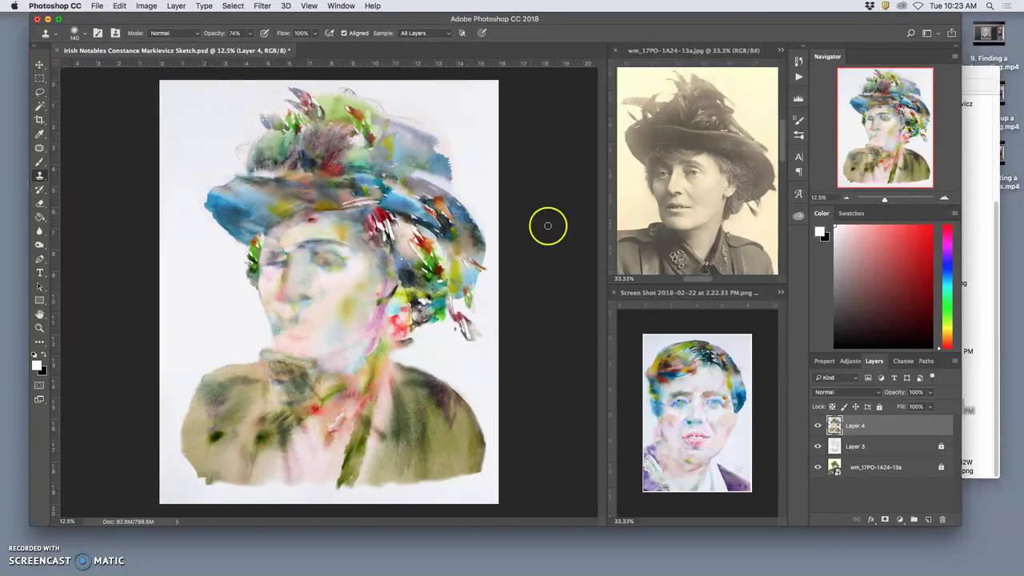
click(817, 425)
click(817, 425)
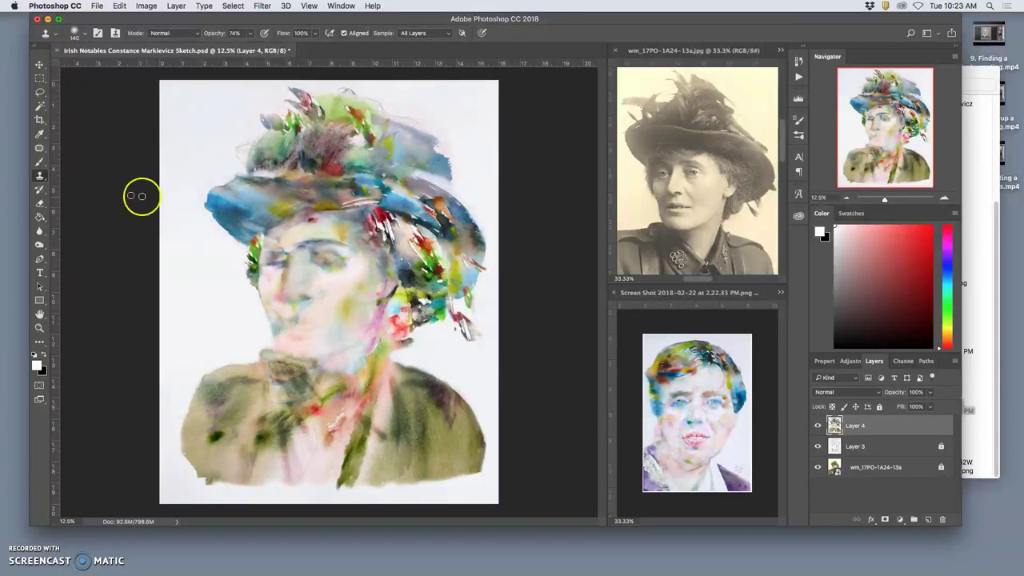
Erase the rough edges around the strand hanging below the right side of the brim and compare with Layer 4 hidden and shown.
click(39, 202)
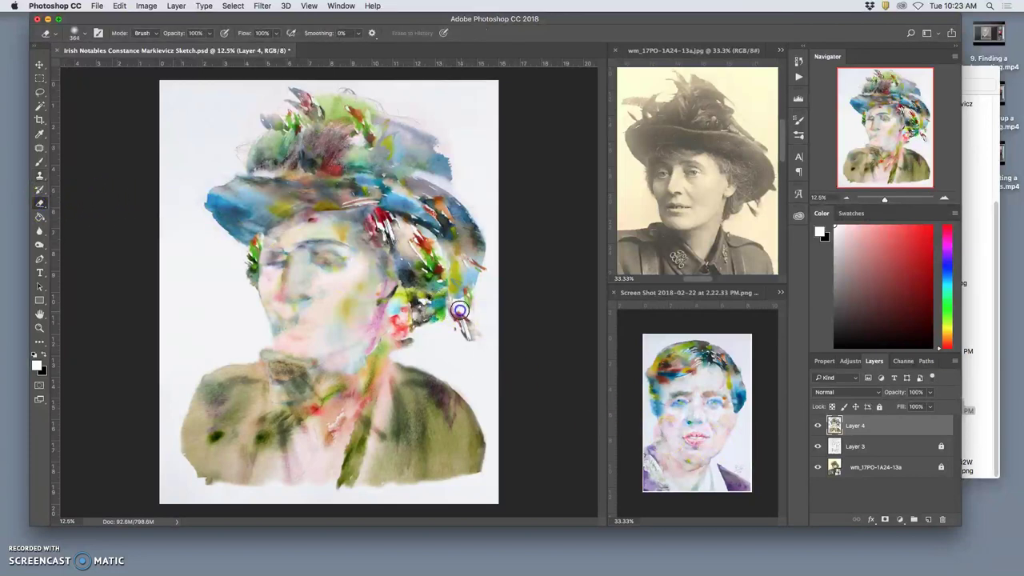
mouse_move(463, 315)
mouse_down()
mouse_move(499, 368)
mouse_move(483, 379)
mouse_move(465, 356)
mouse_move(479, 346)
mouse_move(472, 339)
mouse_move(488, 338)
mouse_move(479, 323)
mouse_move(479, 339)
mouse_move(449, 352)
mouse_up()
click(471, 357)
click(481, 342)
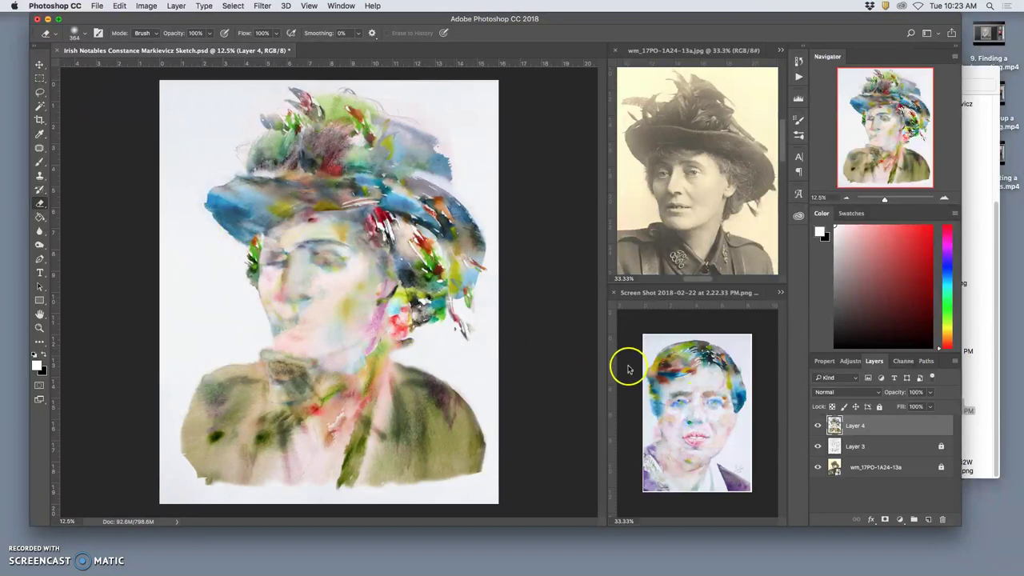
click(817, 426)
click(817, 427)
click(816, 425)
click(817, 426)
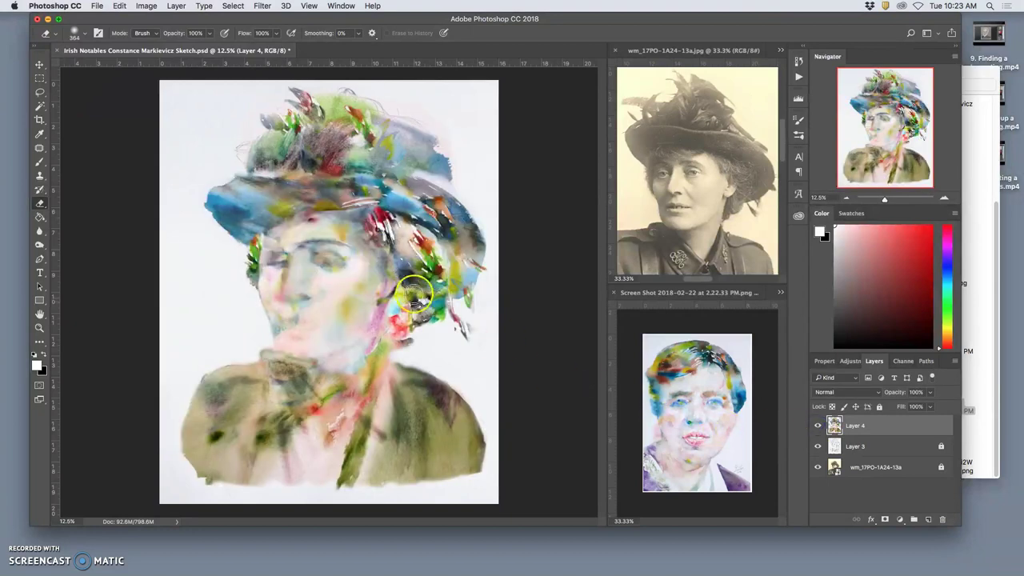
Clone a red and green feather sweeping out from the left of the plume and add cloned texture to the grey-blue feathers.
click(40, 175)
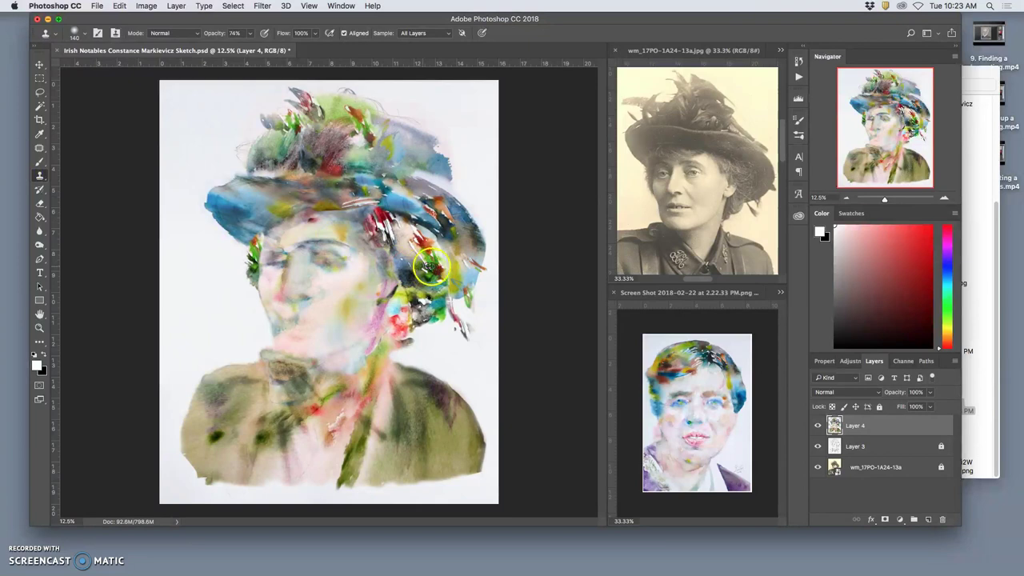
alt+click(246, 163)
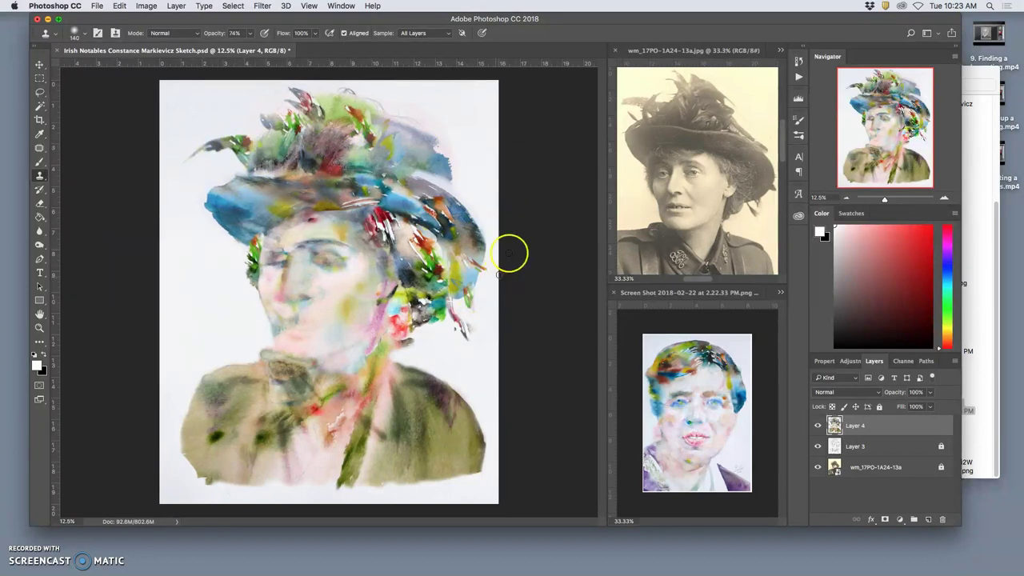
drag(454, 182, 398, 141)
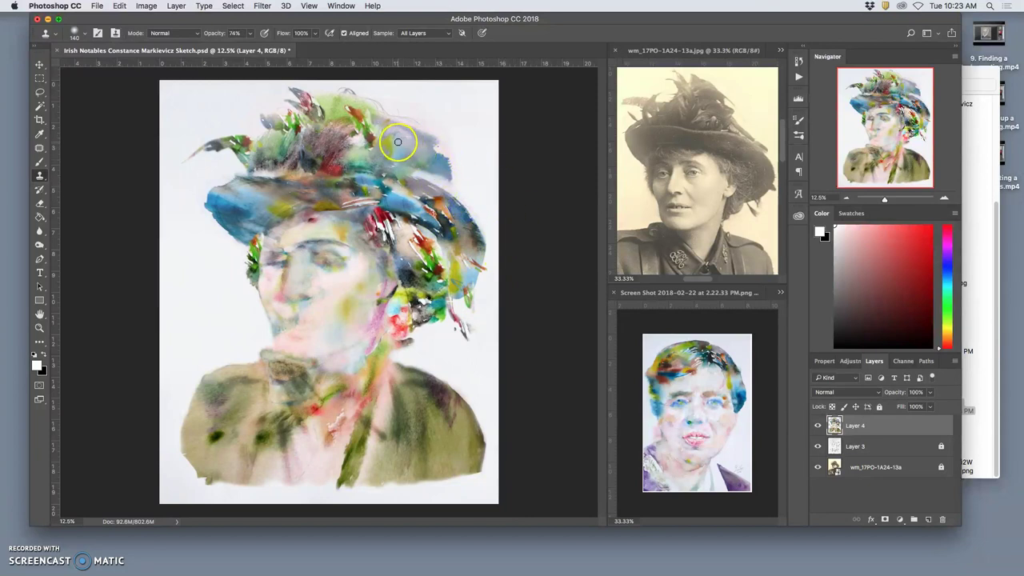
click(403, 131)
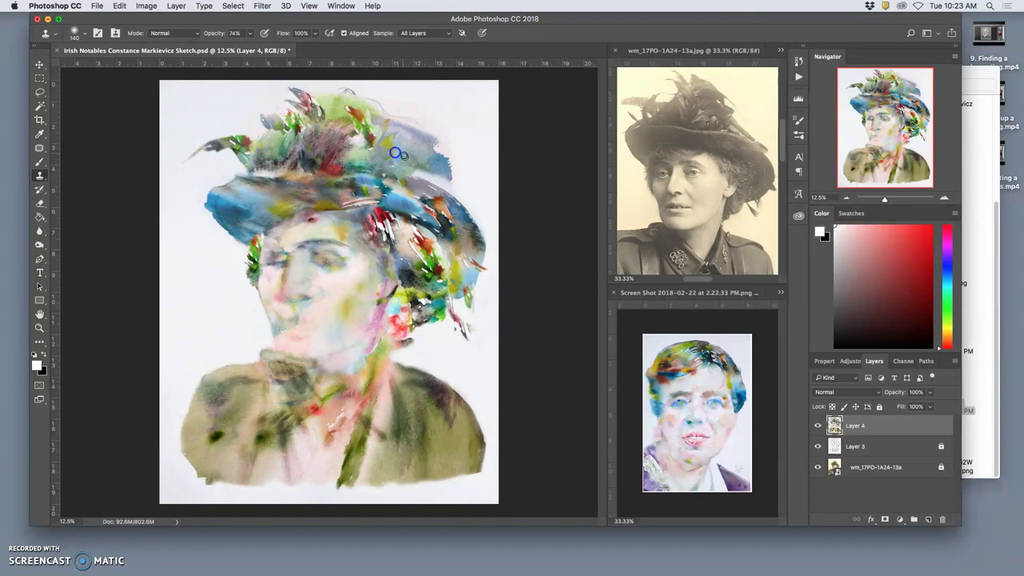